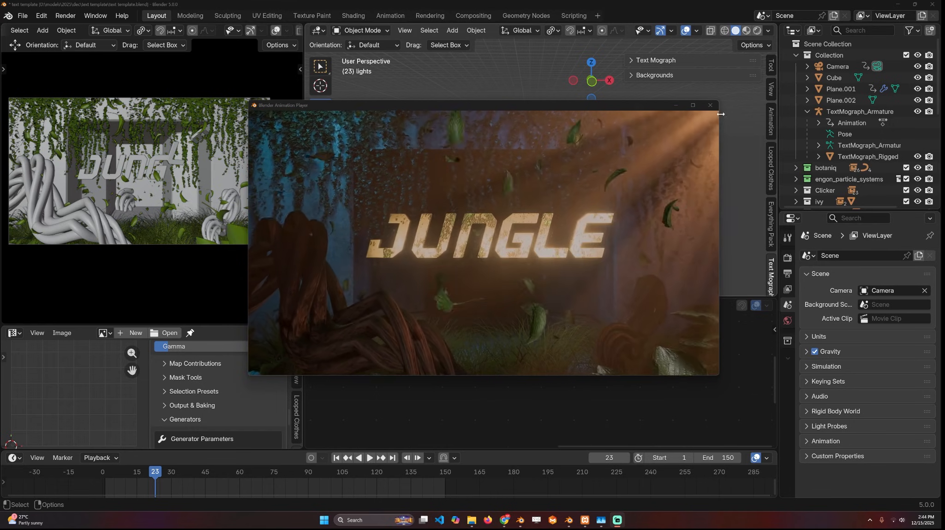
- Close the animation player and add a text object from top view, scaled up to about 1.396
left_click(710, 105)
key("KP_7")
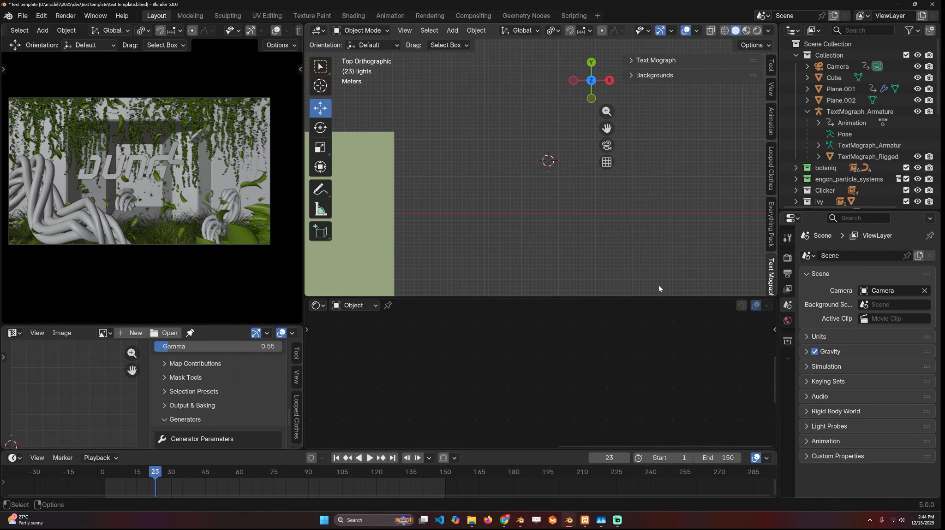
right_click(606, 241)
key("shift+a")
left_click(514, 198)
key("s")
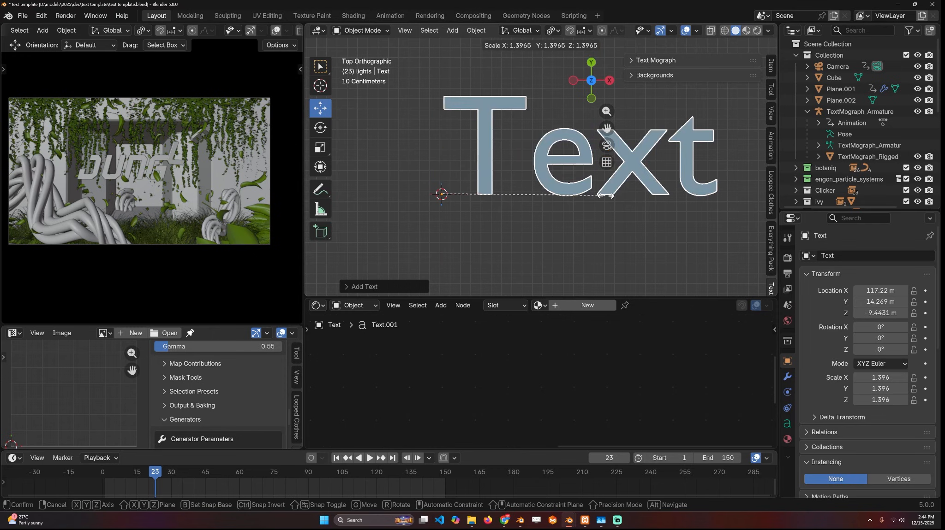
left_click(625, 197)
- Move the text object to about X 116.95 m, Y 13.71 m
middle_click_drag(600, 202, 567, 210, "shift")
scroll(595, 223, "down", 3)
key("g")
left_click(529, 244)
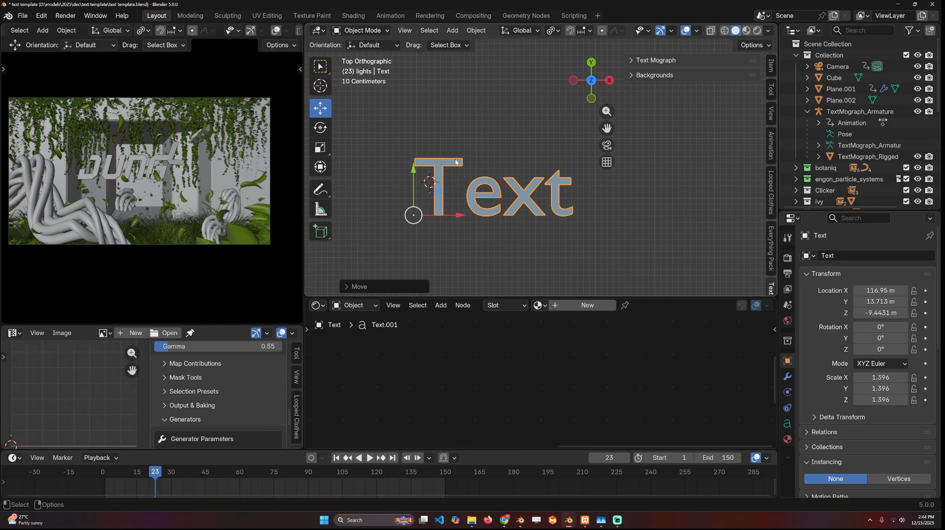
- Add a single-bone armature, place it over the letter T in front view, and open it in Edit Mode
middle_click_drag(504, 148, 535, 127, "shift")
key("shift+a")
left_click(436, 198)
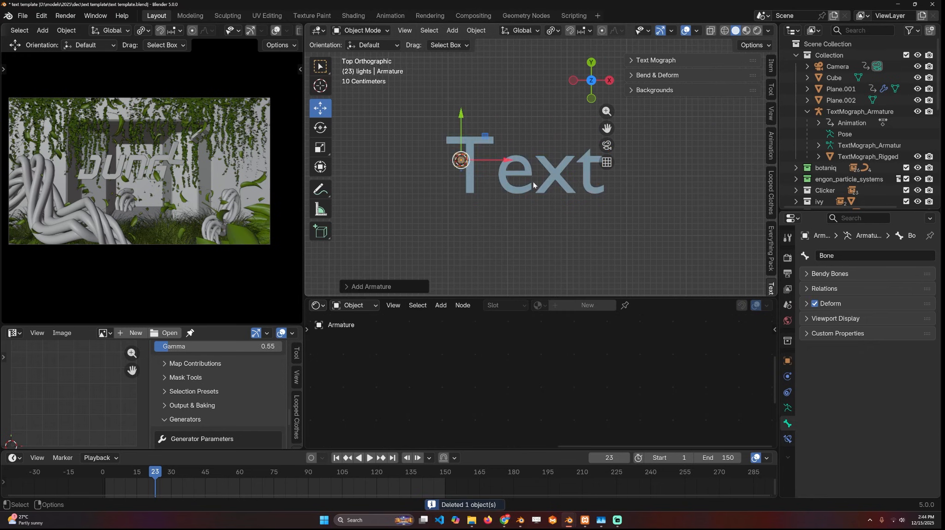
key("KP_1")
key("ctrl+Tab")
middle_click_drag(462, 125, 412, 180, "shift")
key("Tab")
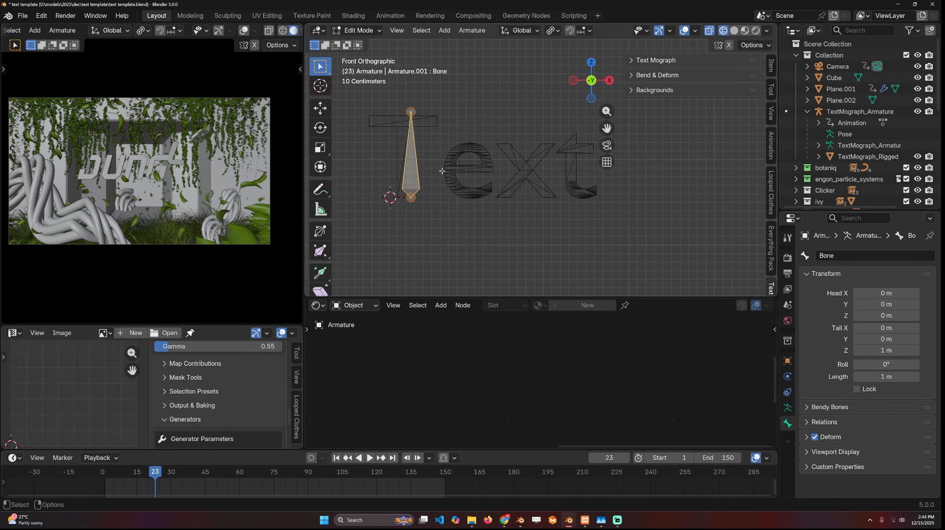
- Duplicate the bone three times so the letters e, x and t each have one, and leave Edit Mode
key("shift+d")
left_click(487, 176)
key("shift+d")
left_click(538, 179)
key("shift+d")
left_click(591, 179)
key("Tab")
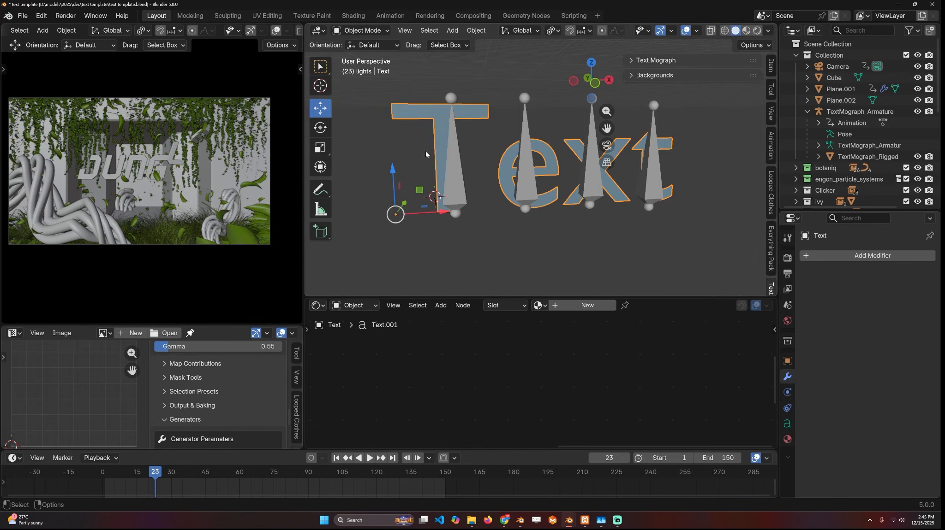
- Select the text object and convert it to a mesh
middle_click_drag(427, 149, 434, 160, "shift")
scroll(464, 175, "up", 2)
scroll(464, 174, "up", 2)
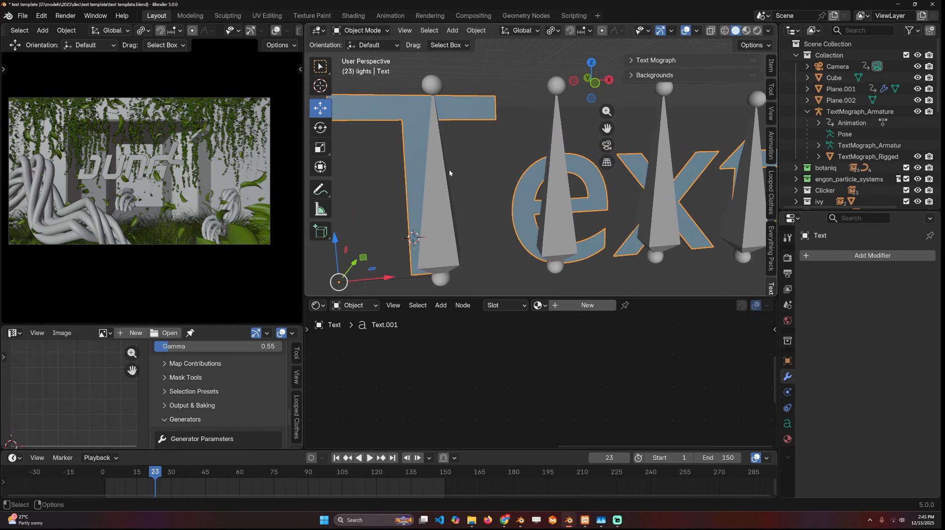
right_click(420, 160)
left_click(494, 159)
scroll(499, 176, "down", 5)
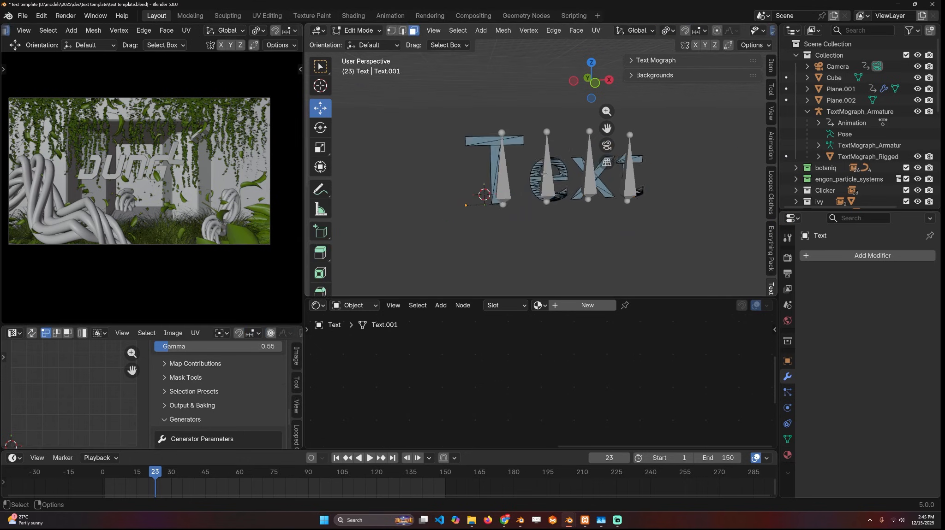
- Select the text mesh and the armature, and parent the mesh to the armature With Envelope Weights
left_click(500, 177, "shift")
middle_click_drag(501, 177, 526, 181)
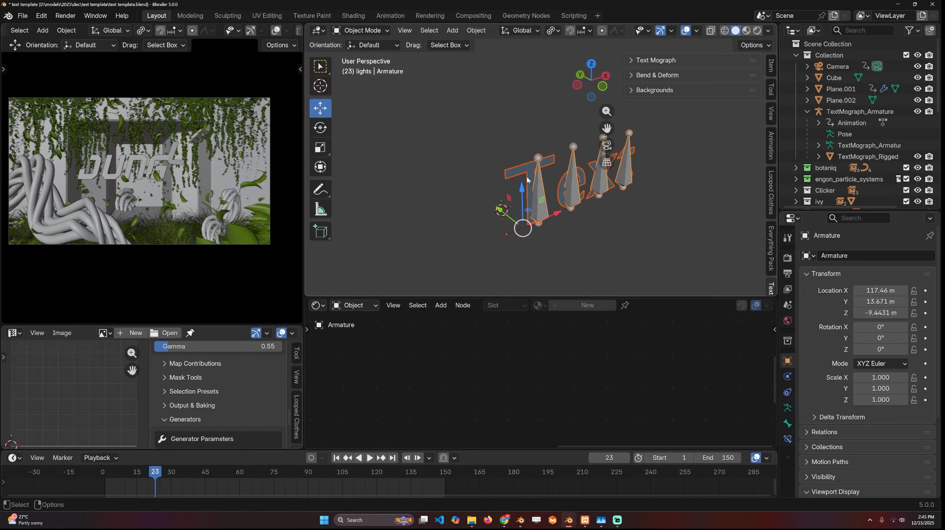
key("ctrl+p")
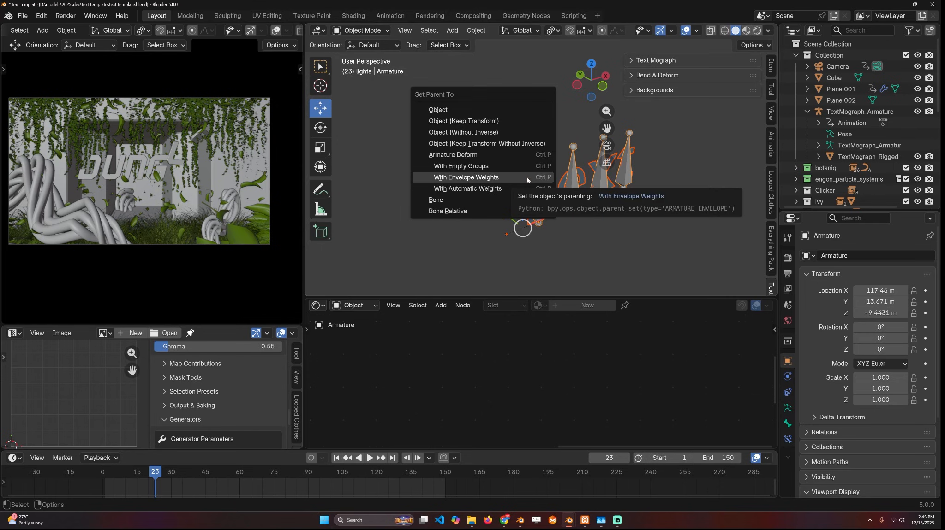
left_click(503, 176)
scroll(466, 192, "up", 4)
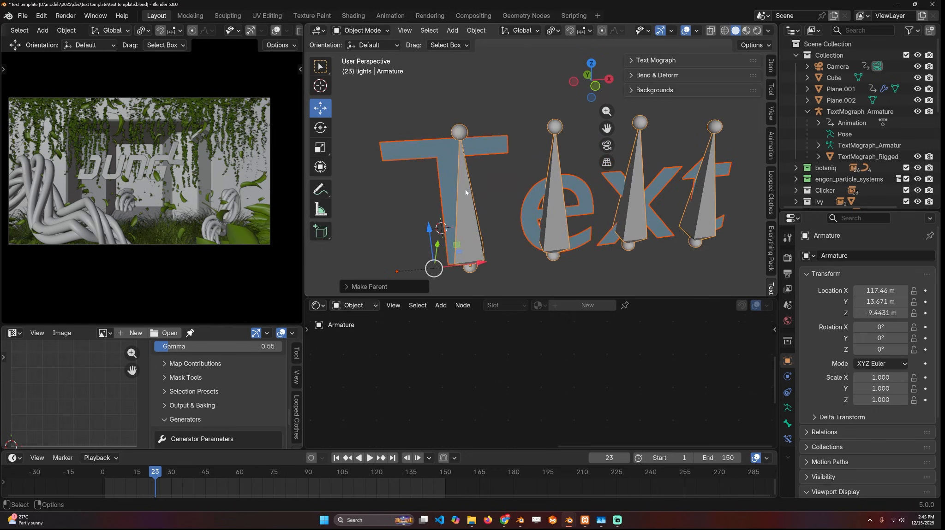
- Select the armature together with the text mesh as the active object, and switch to Weight Paint mode
middle_click_drag(465, 193, 506, 150)
left_click(505, 182)
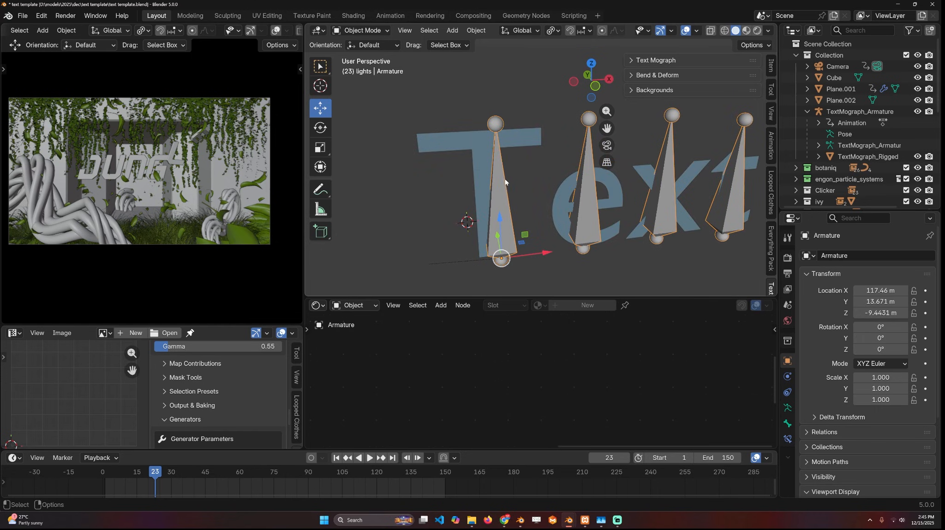
left_click(465, 138)
middle_click_drag(465, 138, 400, 51)
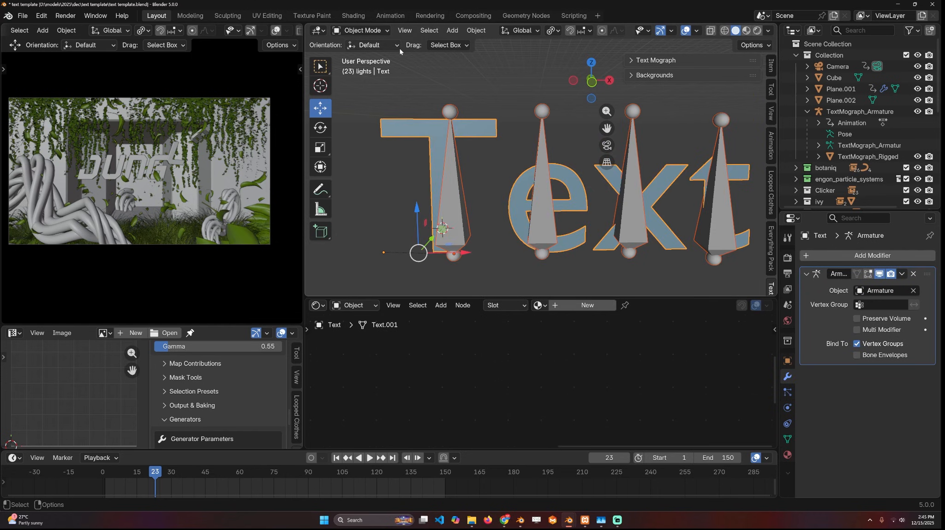
left_click(364, 30)
left_click(365, 92)
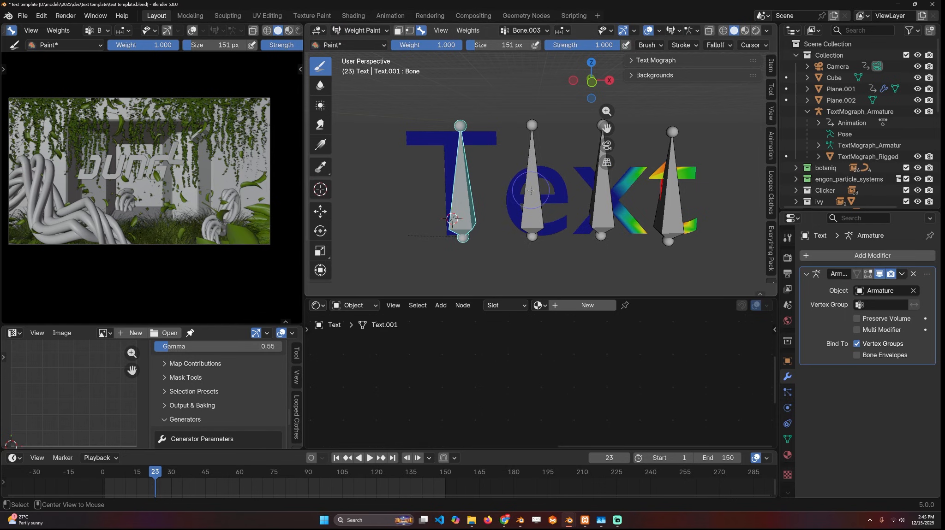
- Examine the weights of each of the four bones on the letters by selecting the bones in turn
left_click(531, 191, "alt")
left_click(602, 198, "alt")
left_click(462, 157, "alt")
left_click(531, 190, "alt")
left_click(598, 192, "alt")
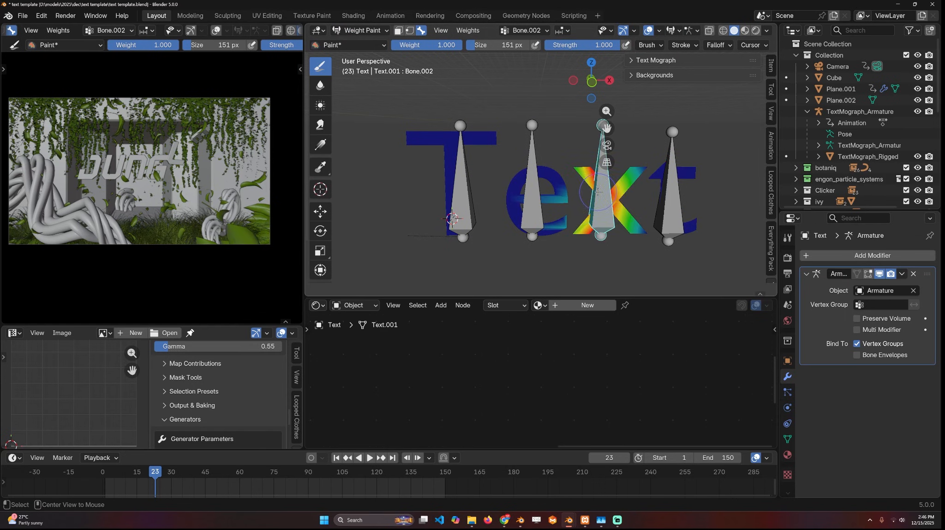
left_click(681, 181, "alt")
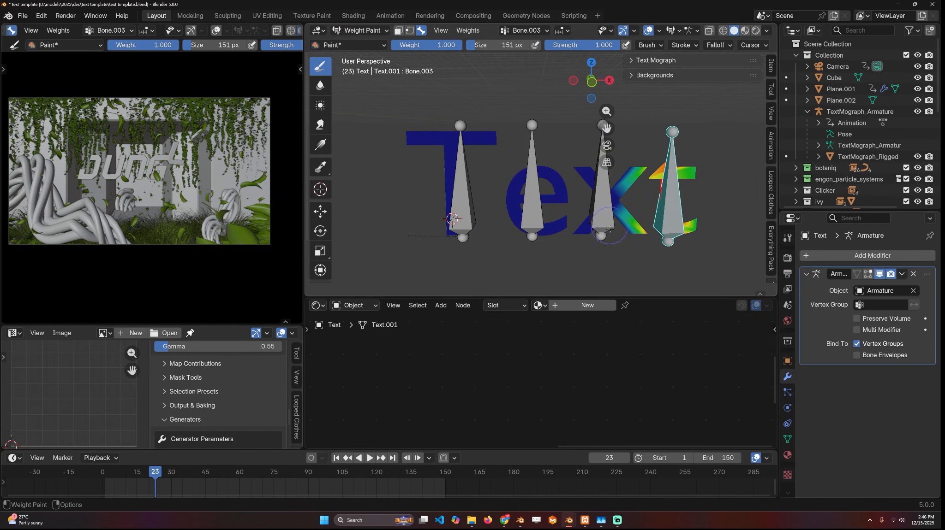
- Paint weight 1.000 over the whole letter T, including its crossbar, for the T bone
left_click(463, 172, "alt")
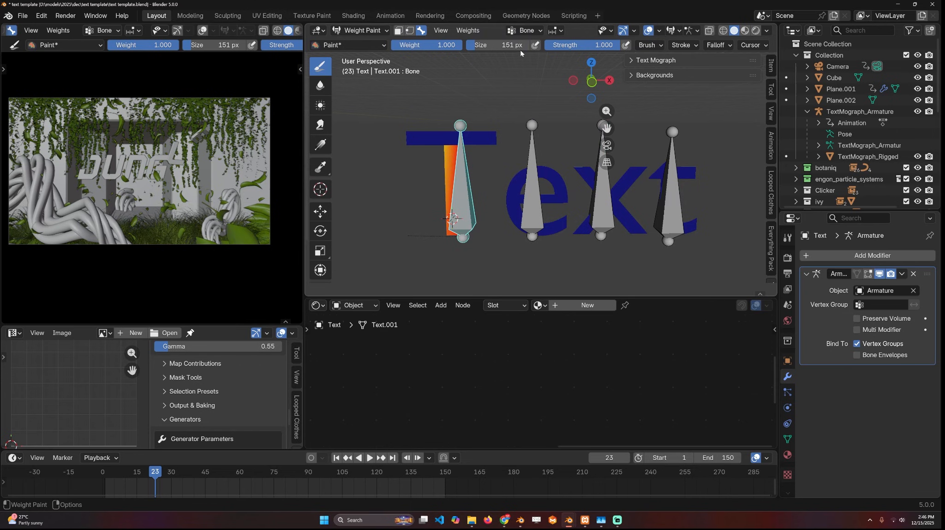
mouse_move(475, 138)
left_mouse_down()
mouse_move(429, 138)
mouse_move(486, 140)
mouse_move(483, 131)
left_mouse_up()
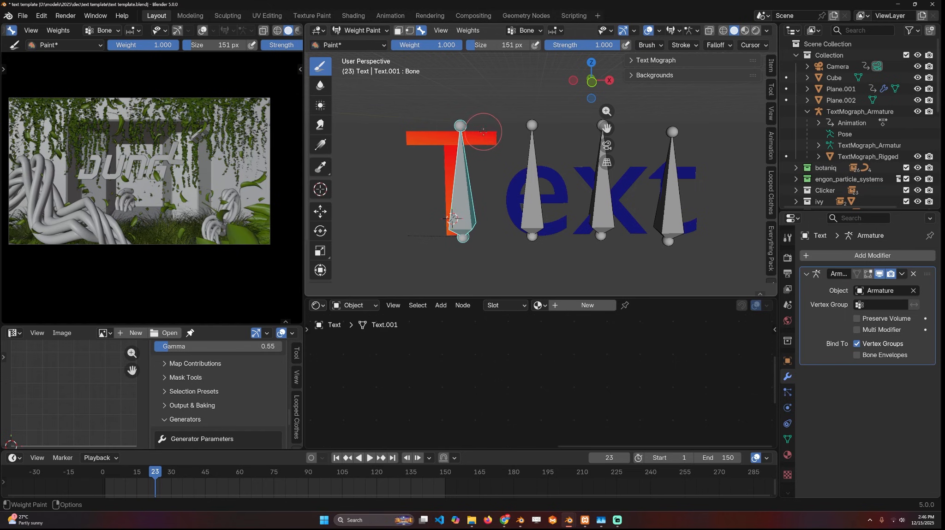
mouse_move(446, 206)
left_mouse_down()
mouse_move(444, 156)
mouse_move(471, 166)
left_mouse_up()
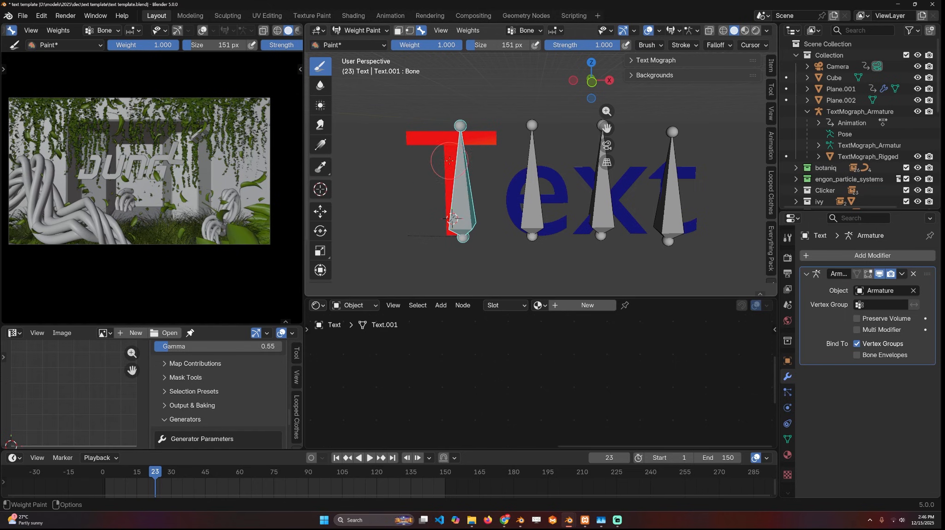
- Test the T bone's influence with a trial rotation and a trial move, restoring its pose
key("r")
key("r")
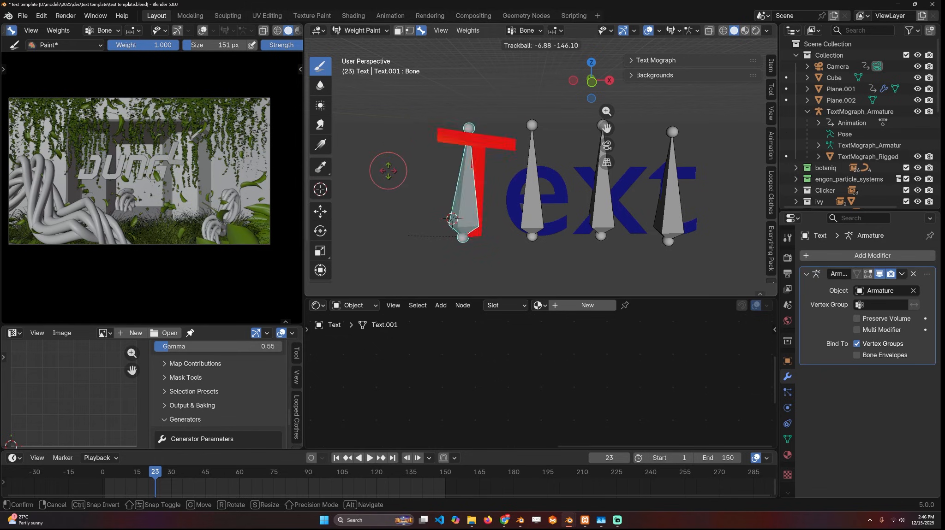
left_click(513, 197)
key("g")
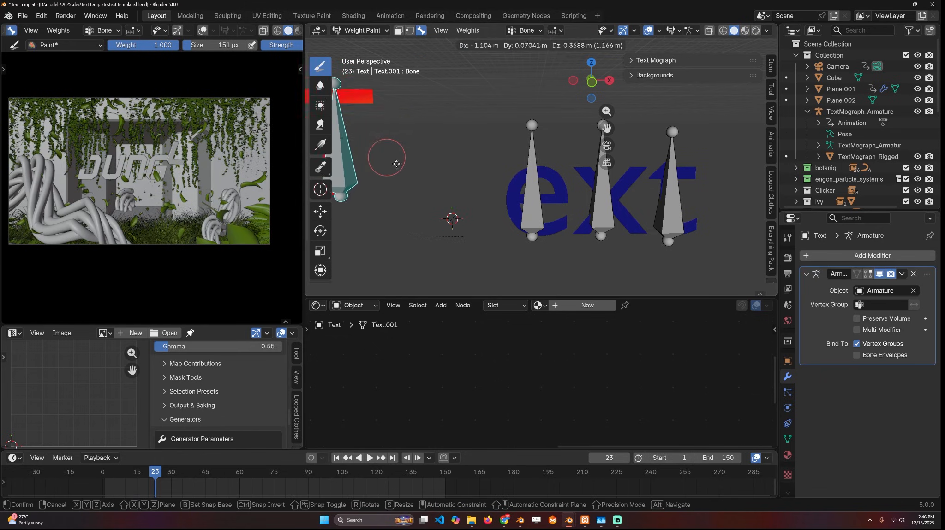
right_click(439, 154)
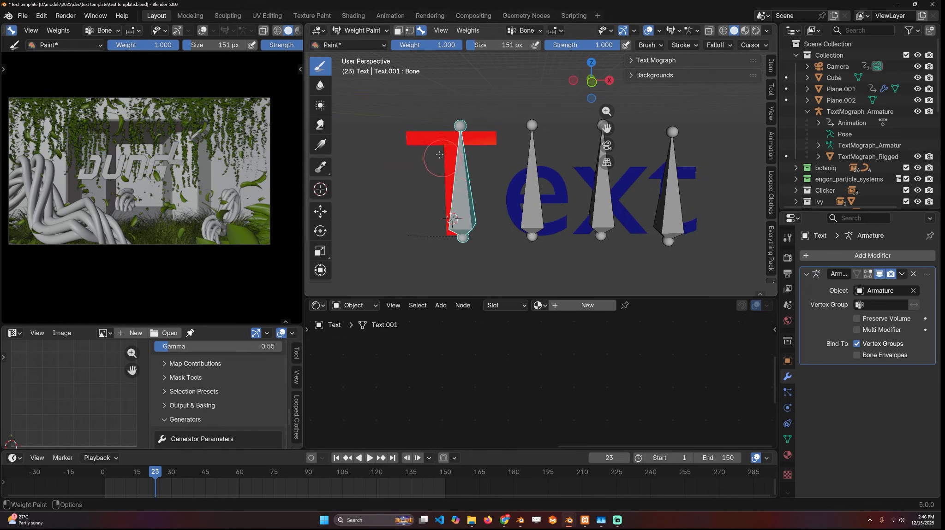
- Check the e bone with cancelled trial moves and paint weight 1.000 over the letter e
left_click(532, 179, "alt")
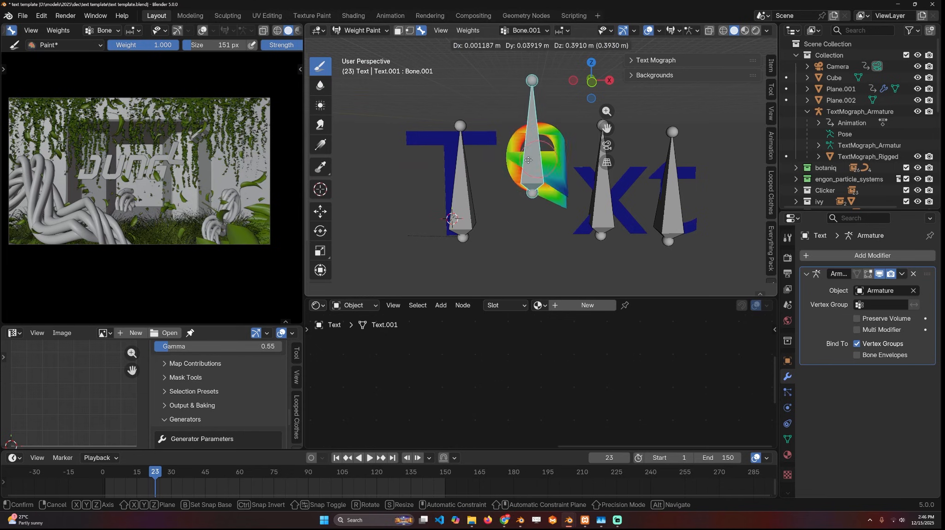
right_click(521, 185)
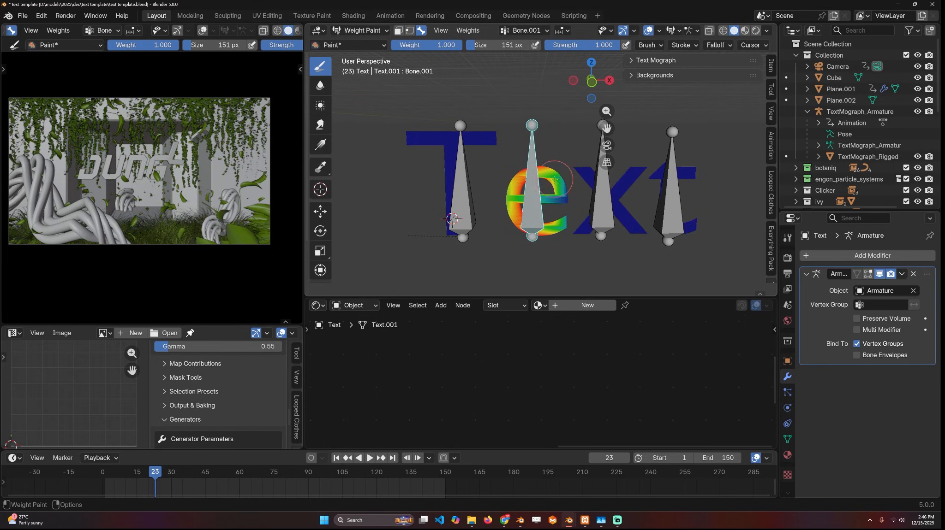
key("g")
right_click(518, 141)
mouse_move(562, 199)
left_mouse_down()
mouse_move(529, 173)
mouse_move(519, 214)
mouse_move(554, 230)
left_mouse_up()
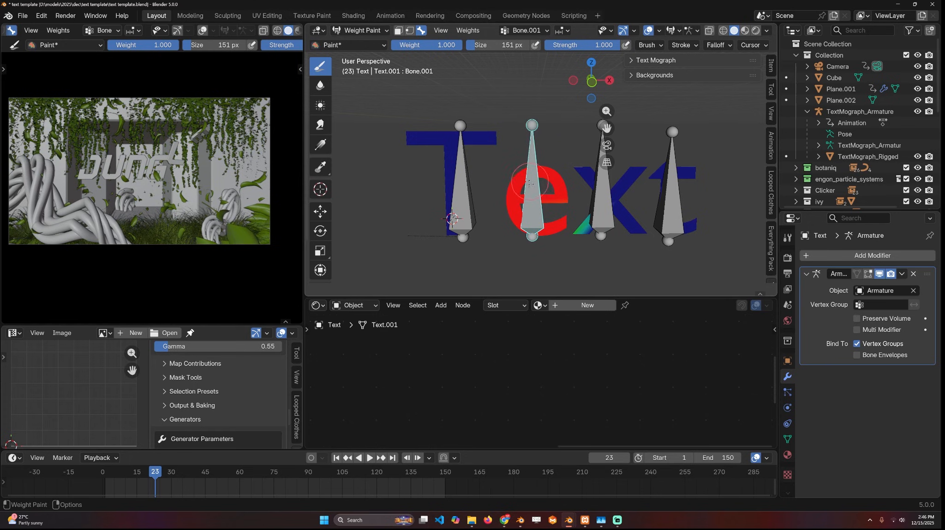
- Move the e bone up and slightly toward the T, by about 0.45 m
key("g")
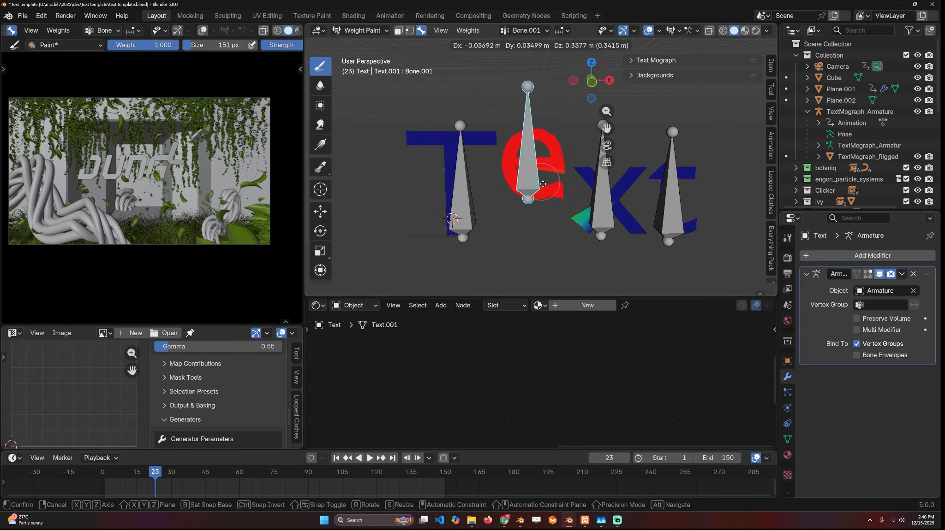
right_click(556, 221)
key("g")
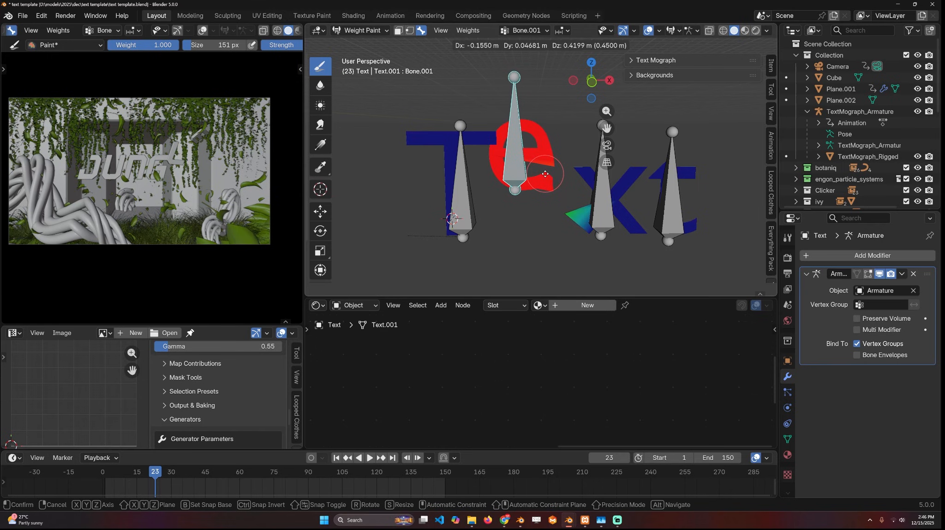
left_click(544, 174)
- Turn on X-ray display and erase the e bone's stray weight from the lower corner of the letter x
left_click_drag(552, 170, 544, 186)
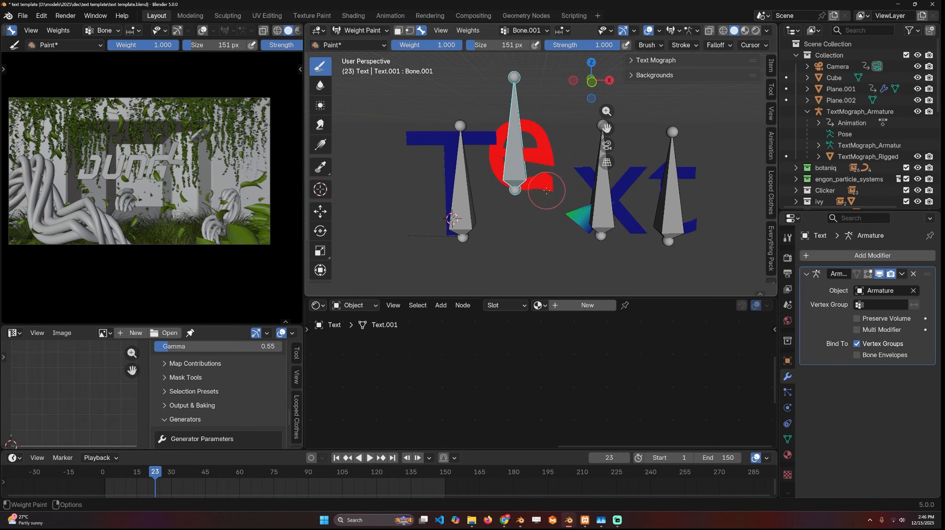
key("shift+z")
scroll(539, 228, "up", 2)
middle_click_drag(545, 232, 540, 229)
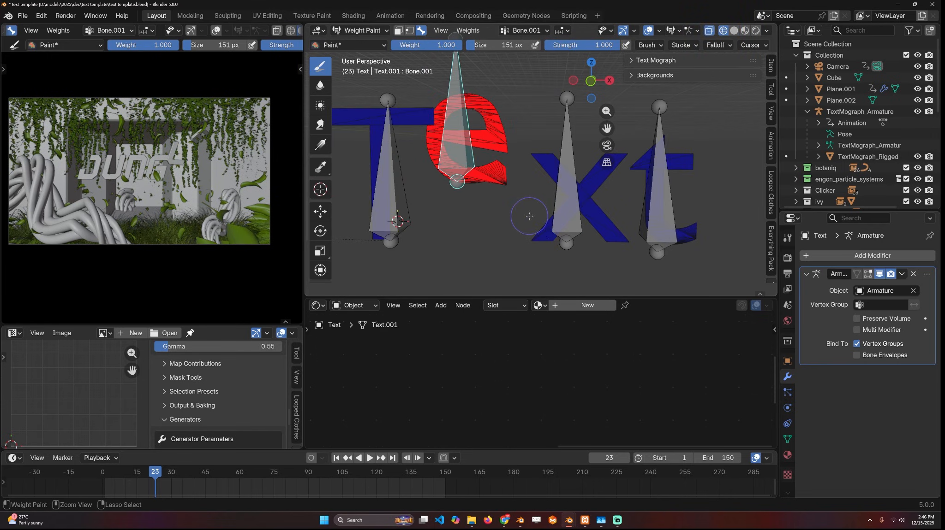
- Erase the x bone's weight from the letter e, and paint full weight over x and t for their own bones
left_click(570, 188, "ctrl")
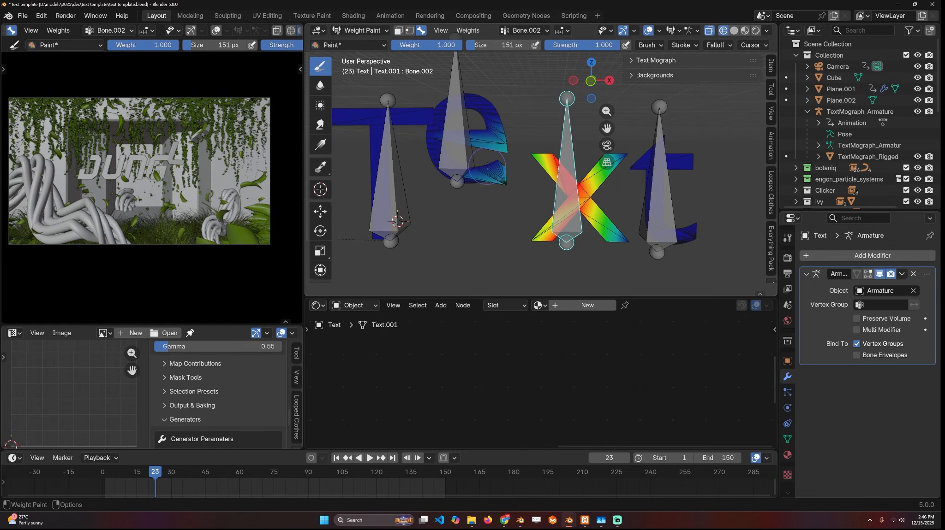
mouse_move(504, 152)
left_mouse_down("ctrl")
mouse_move(495, 150)
mouse_move(488, 175)
left_mouse_up("ctrl")
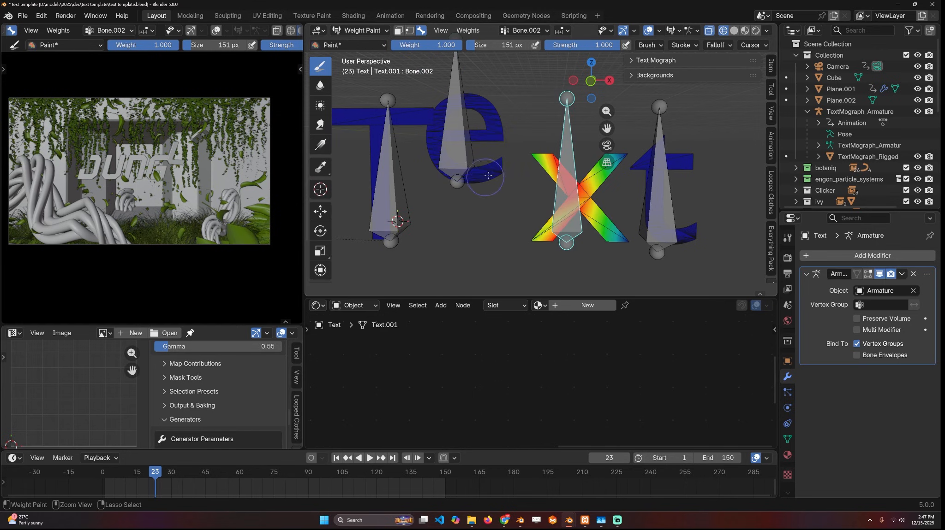
left_click_drag(545, 181, 600, 169)
middle_click_drag(608, 163, 523, 169, "shift")
left_click_drag(539, 167, 529, 184)
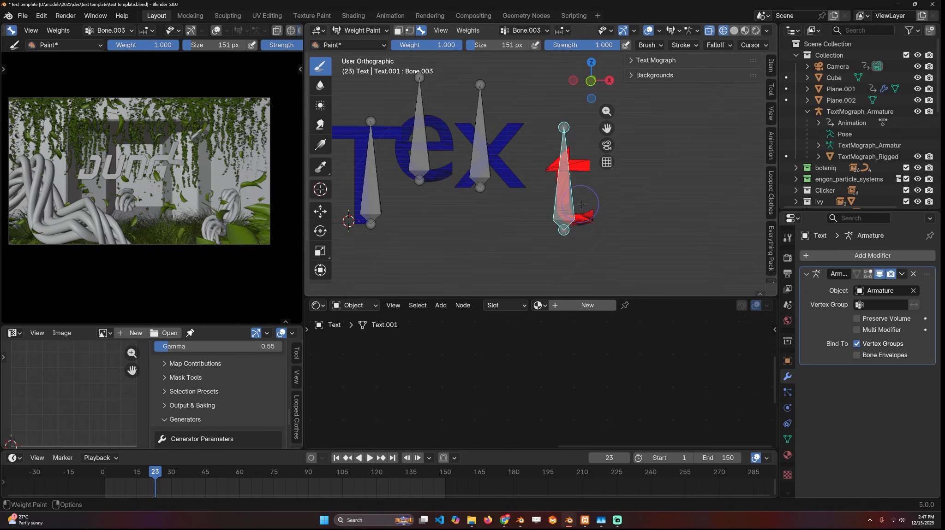
- Test the t and x bones with cancelled trial rotations, and inspect the posed letters from an angle
key("r")
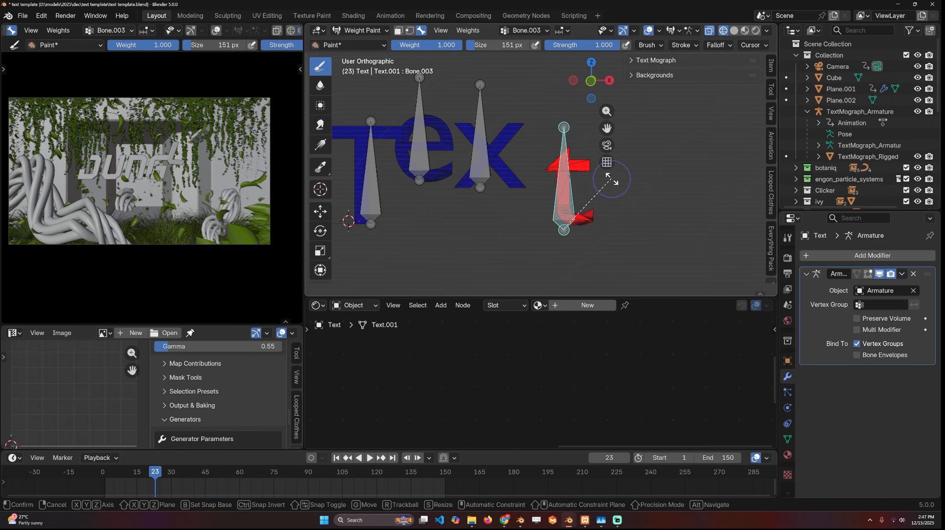
key("Escape")
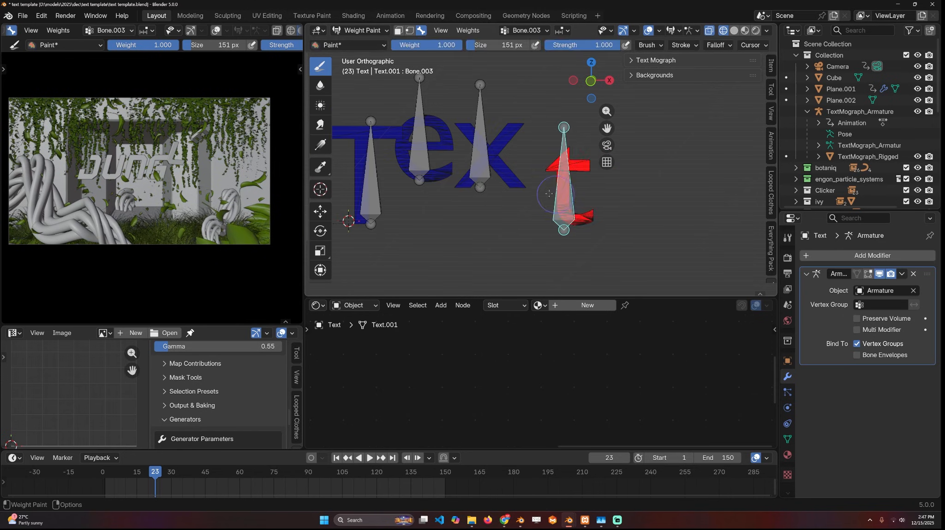
left_click(482, 162, "ctrl")
key("r")
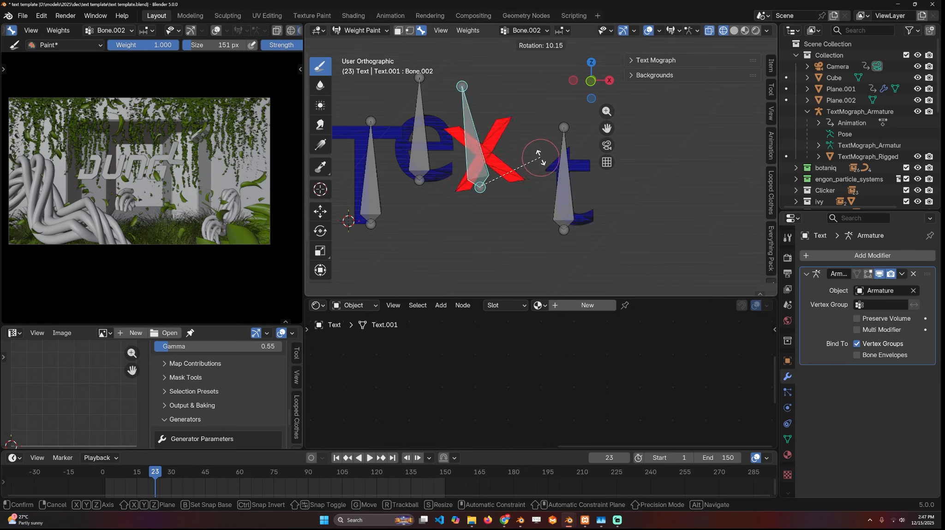
key("Escape")
left_click(426, 156, "ctrl")
middle_click_drag(454, 164, 601, 202, "shift")
- Return to Object Mode and add a Solidify modifier to the text mesh
left_click(349, 31)
left_click(349, 44)
left_click(872, 257)
left_click(808, 337)
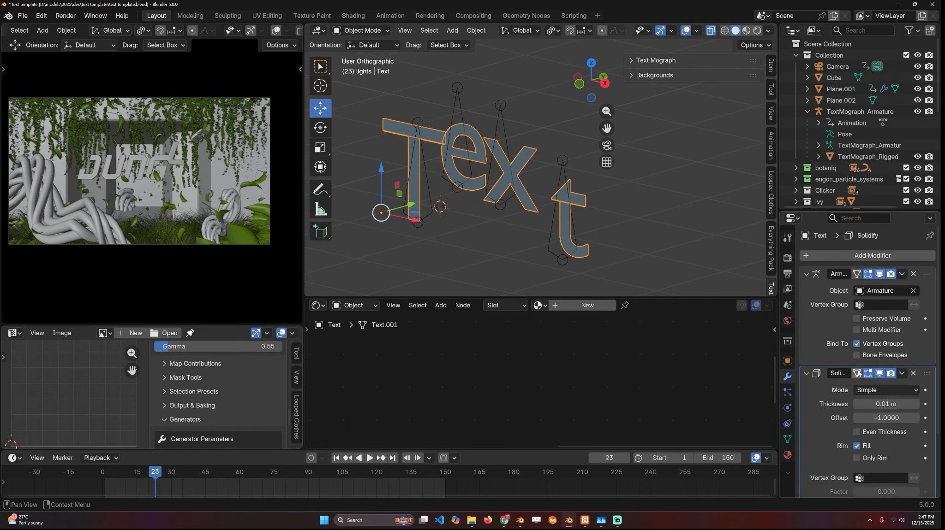
- Set the Solidify thickness to 0.17 m, turn off X-ray display, and collapse the Armature and Solidify modifier settings
mouse_move(883, 404)
left_mouse_down()
mouse_move(907, 405)
mouse_move(897, 404)
left_mouse_up()
key("alt+z")
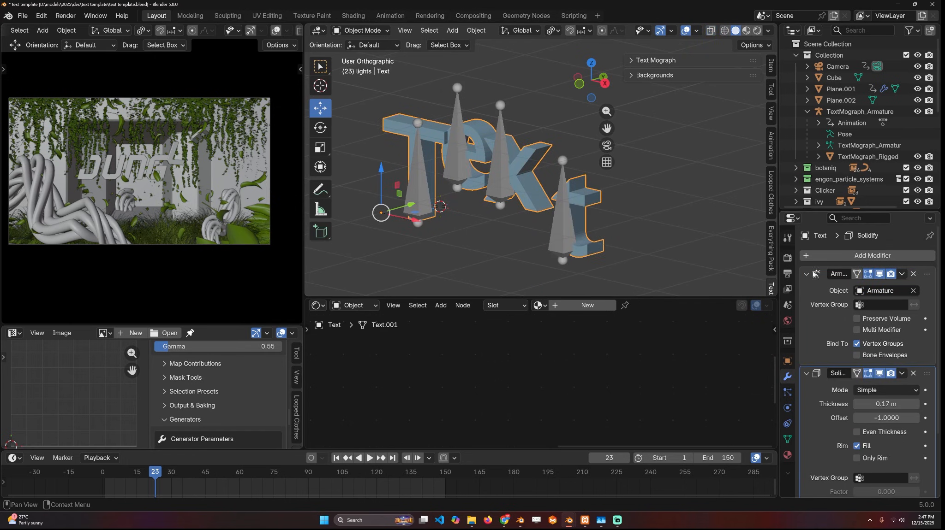
left_click(808, 274)
left_click(807, 288)
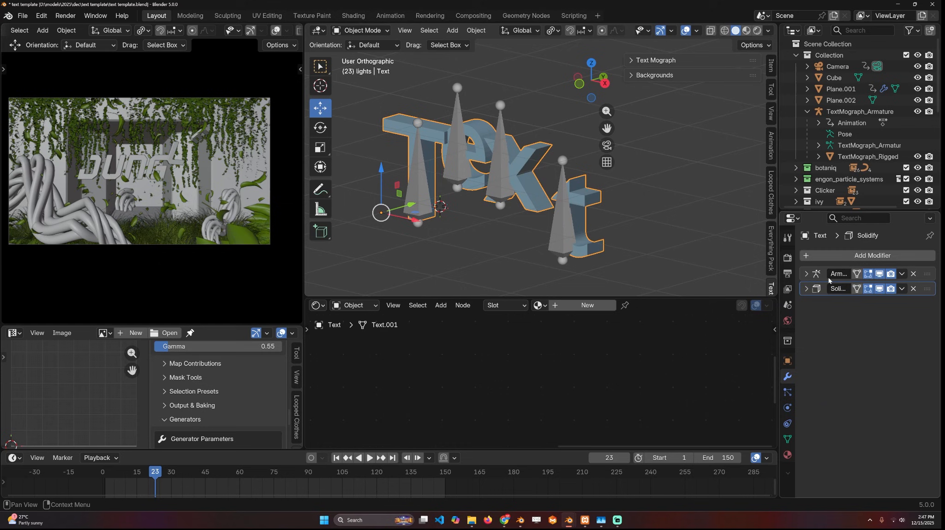
- Add a Bevel modifier to the text and set its amount to 0.148 m
left_click(857, 261)
left_click(856, 261)
left_click(779, 295)
scroll(492, 177, "up", 5)
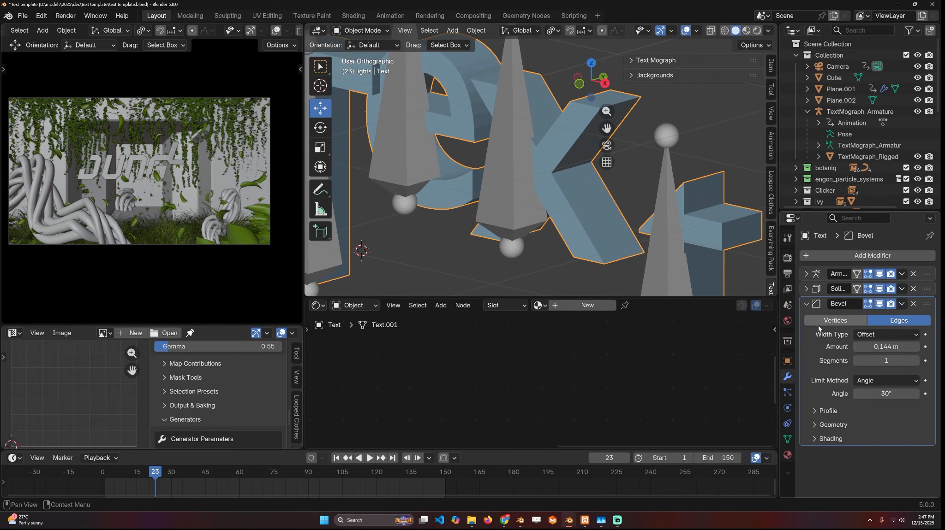
left_click_drag(883, 347, 888, 347)
middle_click_drag(601, 186, 590, 211, "shift")
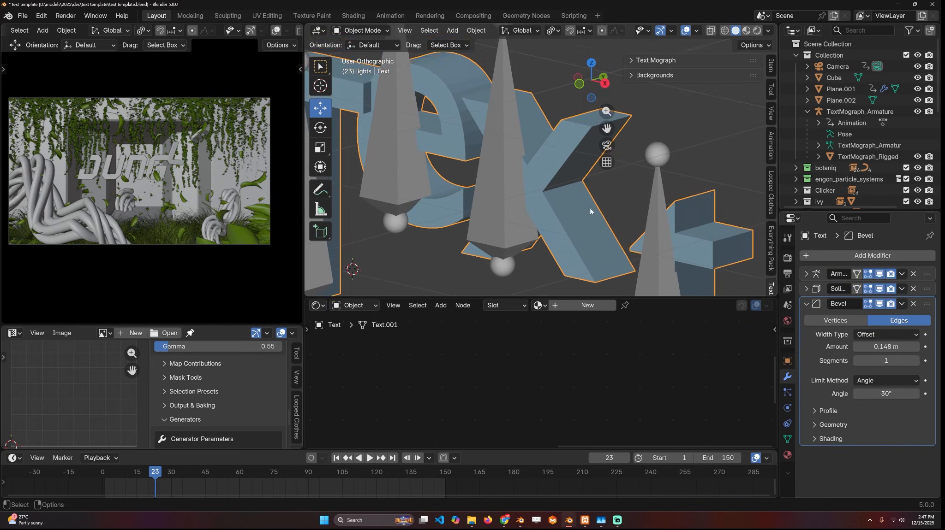
- Turn off Clamp Overlap in the bevel's geometry settings and set the bevel amount to 0.006 m
left_click(832, 425)
scroll(834, 436, "down", 2)
left_click(857, 459)
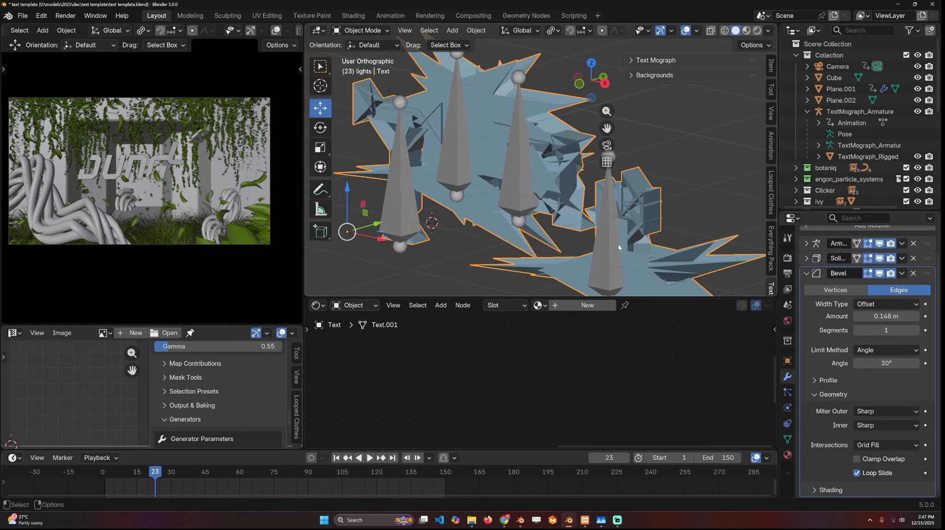
left_click_drag(885, 317, 850, 317)
left_click_drag(850, 317, 850, 317)
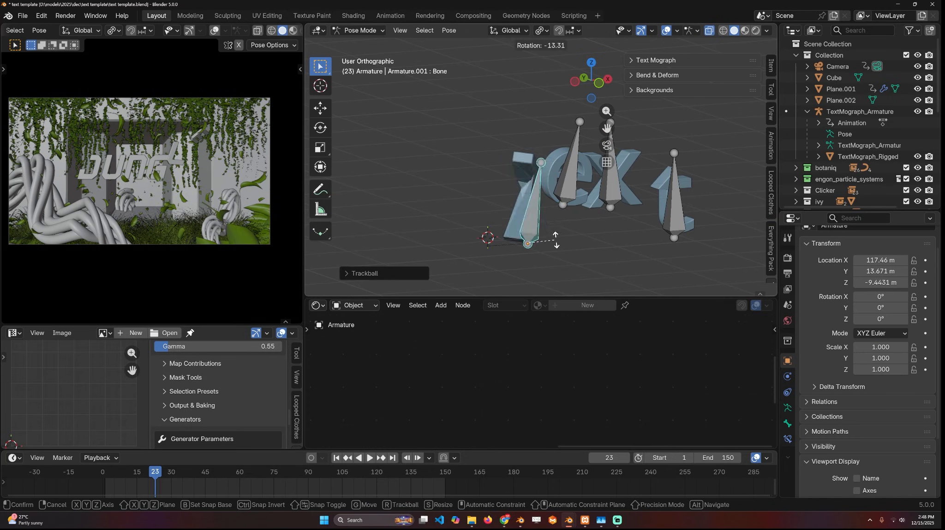
- Test the T bone with a rotation, and move the text's Armature modifier below Solidify and Bevel in the stack
key("r")
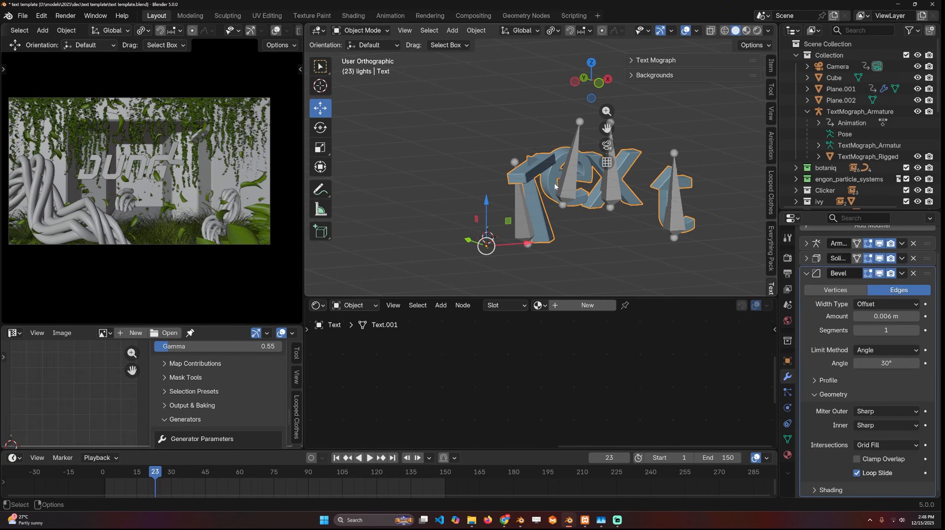
left_click(807, 274)
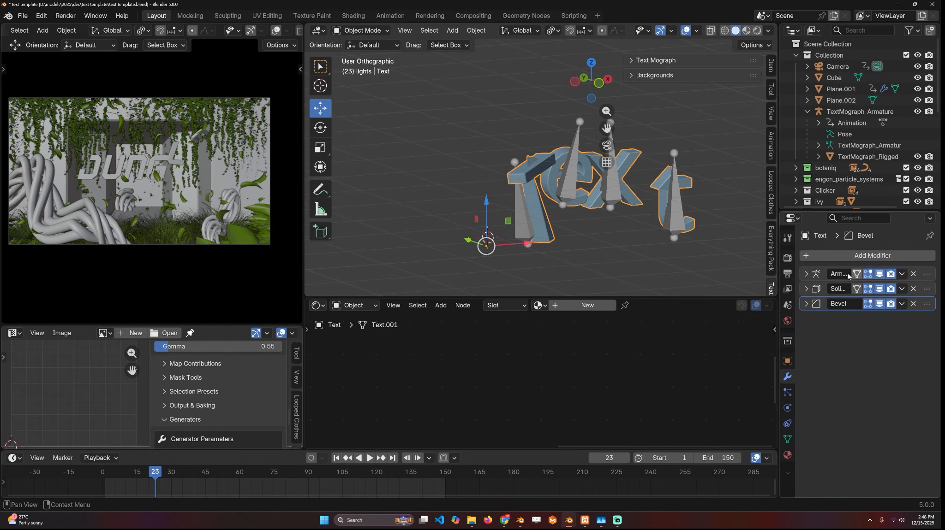
left_click_drag(927, 275, 923, 314)
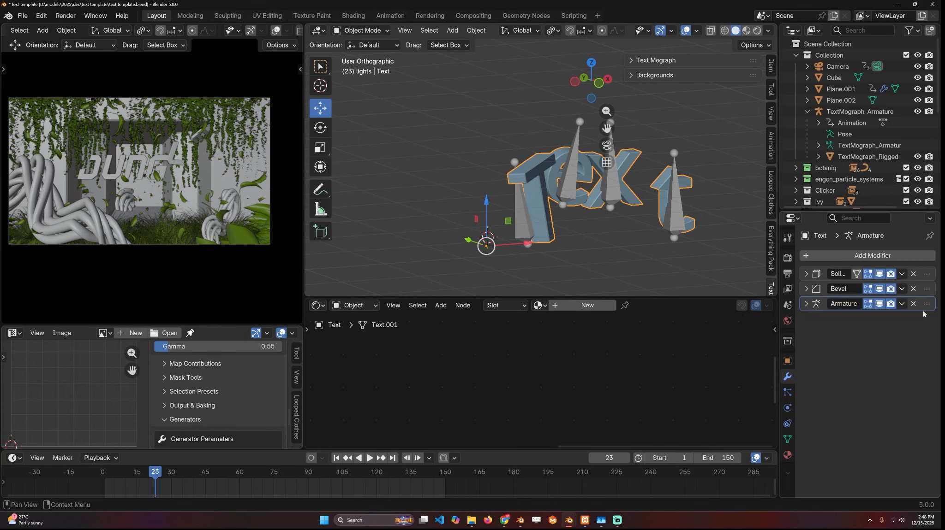
- Enter Pose Mode on the armature and test the T bone with a small trackball rotation
left_click(524, 227)
key("ctrl+Tab")
key("g")
right_click(501, 198)
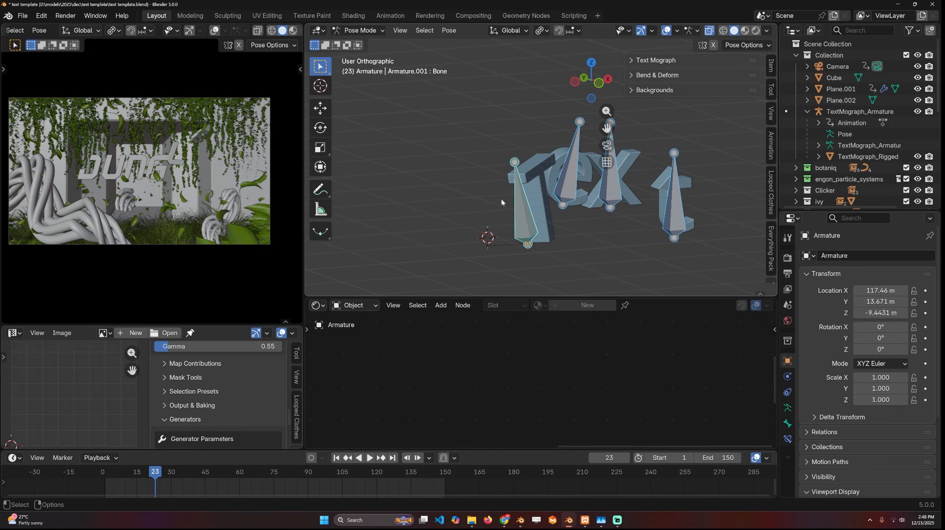
left_click(520, 218)
key("r")
key("r")
left_click(536, 215)
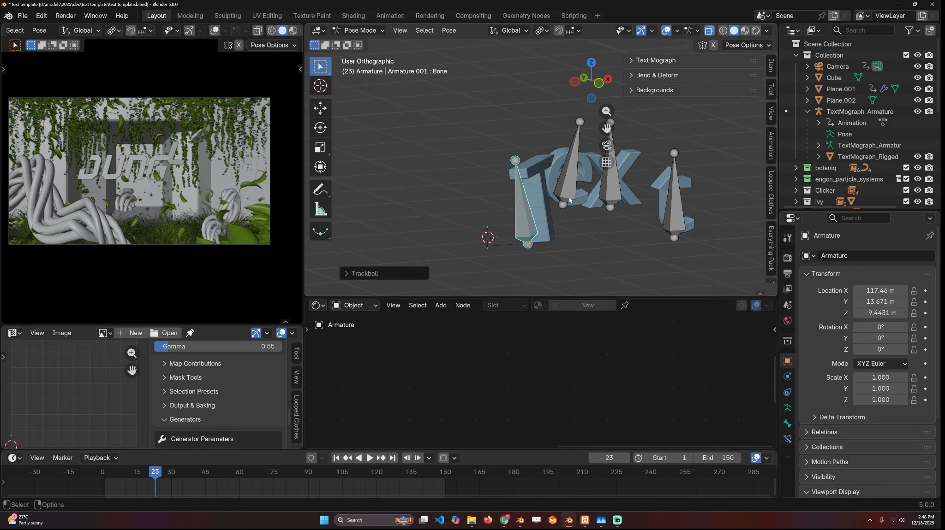
- Move the e bone as a test, and clear the rotation and location of all bones
left_click(565, 202)
key("g")
left_click(566, 219)
key("a")
middle_click_drag(622, 219, 523, 180, "shift")
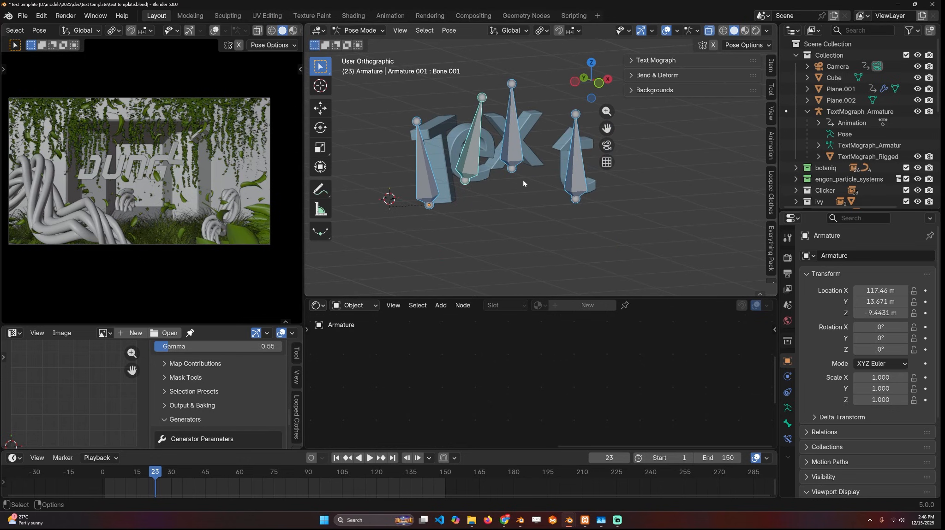
key("alt+r")
key("alt+g")
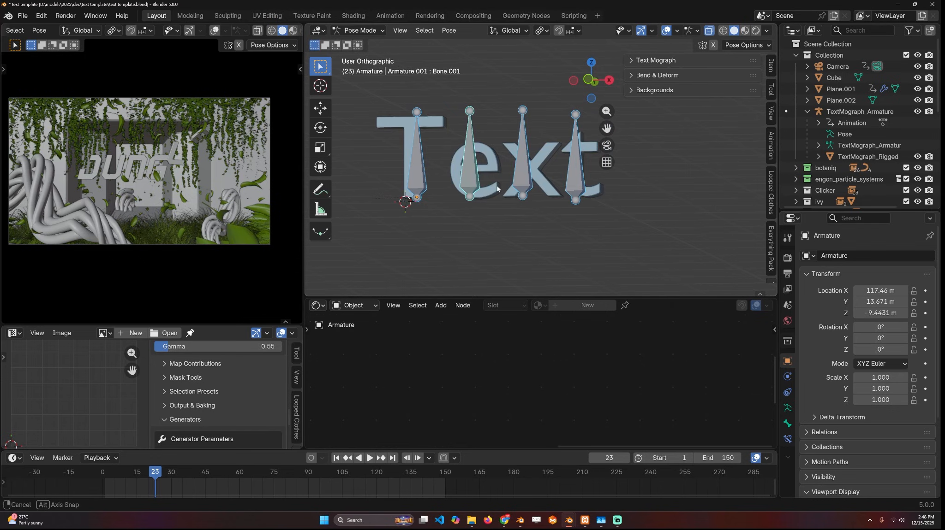
- Return to Pose Mode in front view with the T bone selected, turn on auto keying, and scrub to the timeline's start
key("ctrl+Tab")
key("KP_1")
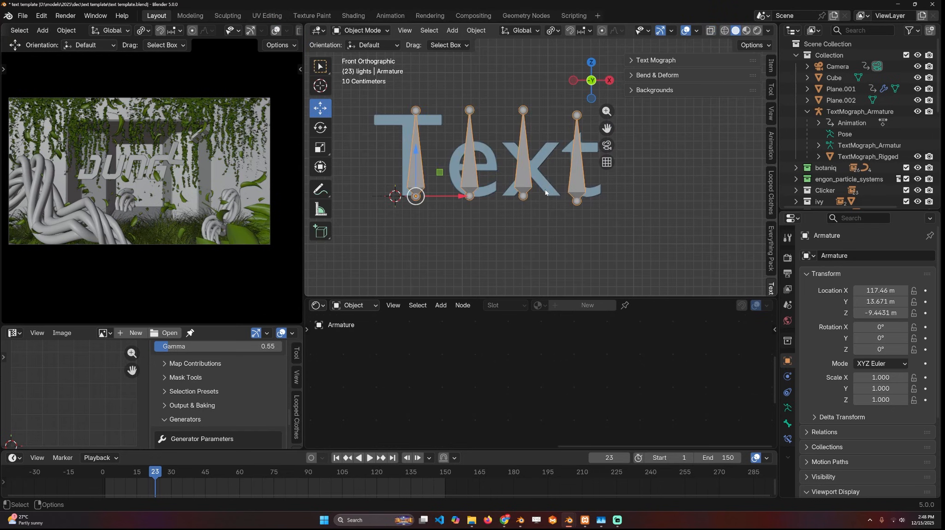
middle_click_drag(545, 193, 562, 221)
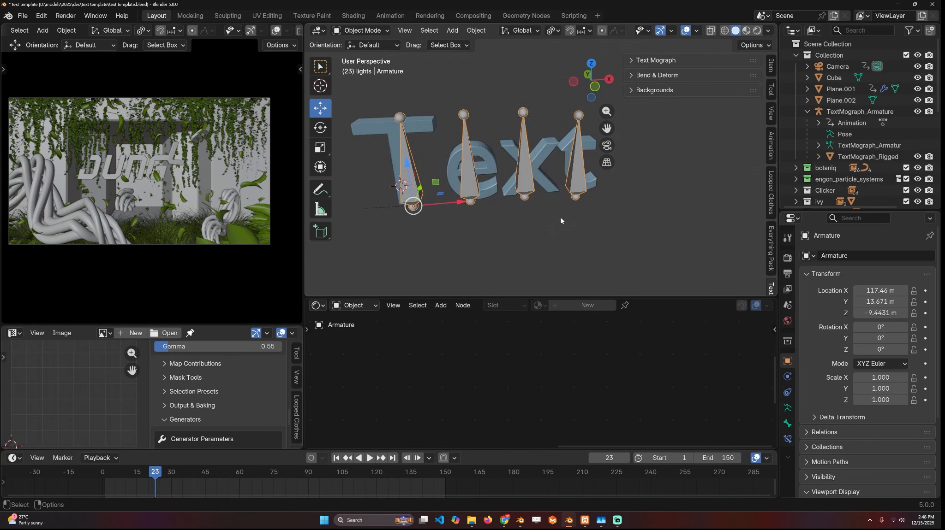
key("KP_1")
key("ctrl+Tab")
left_click(105, 448)
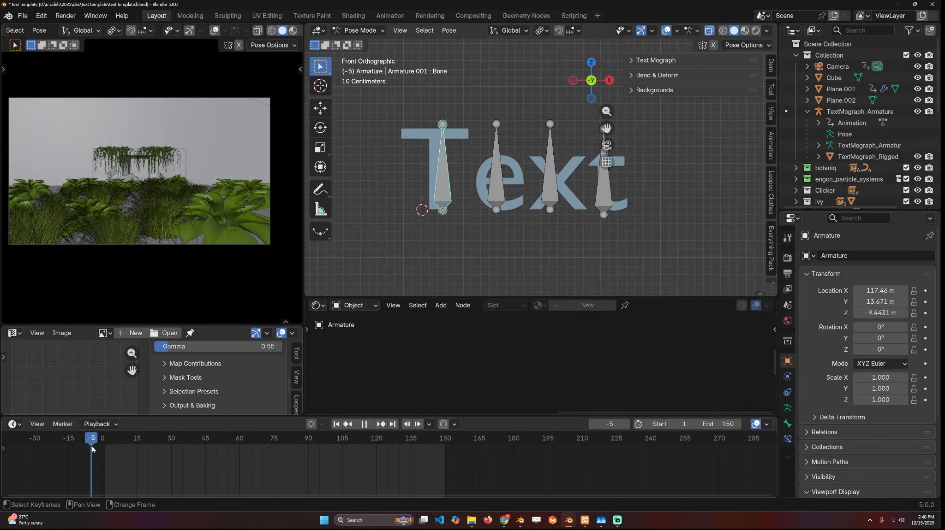
key("space")
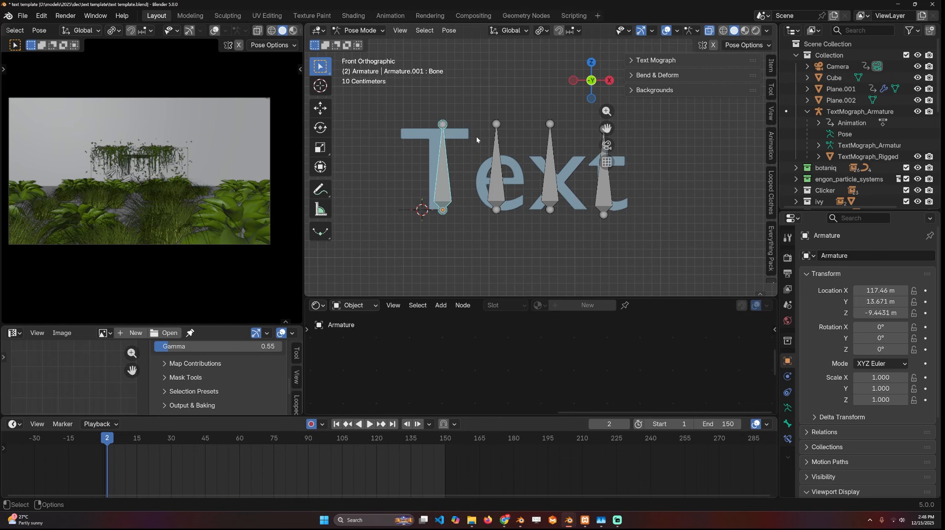
- Insert a Location, Rotation & Scale keyframe for the T bone at frame 15
left_click(136, 444)
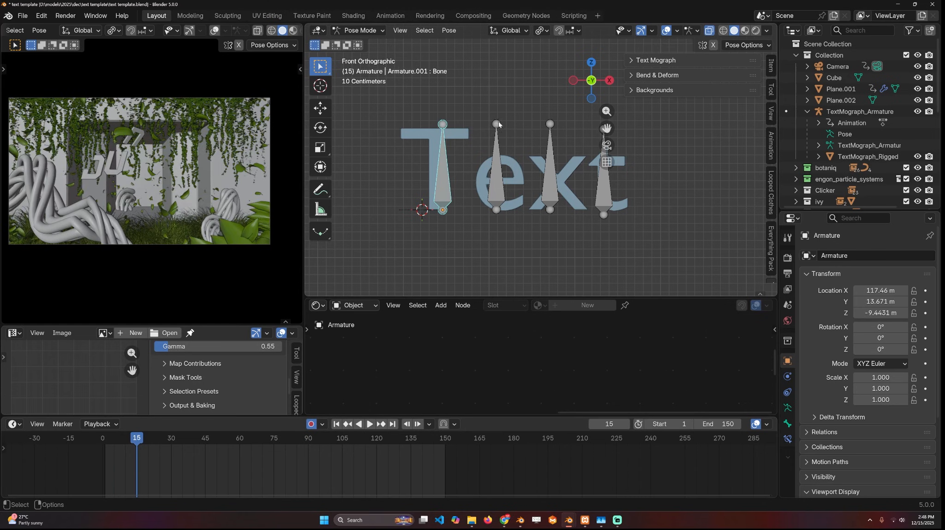
key("k")
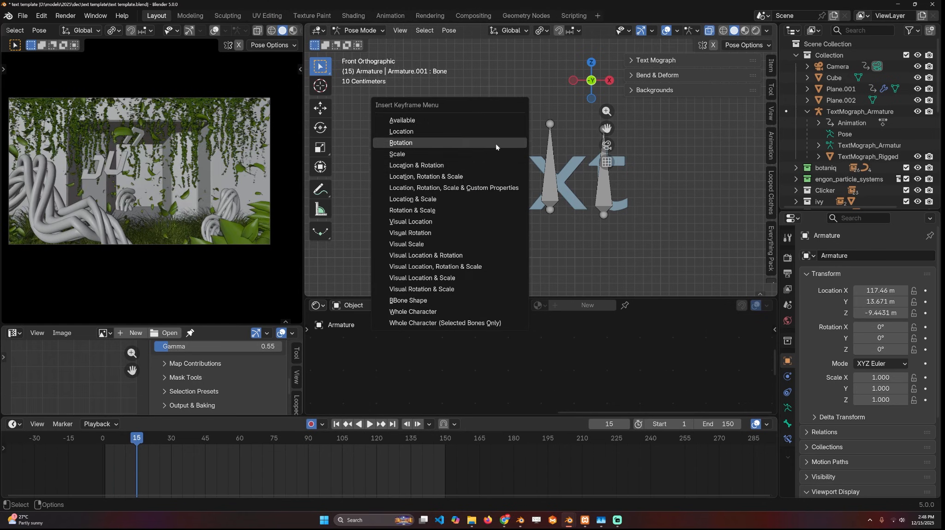
left_click(483, 172)
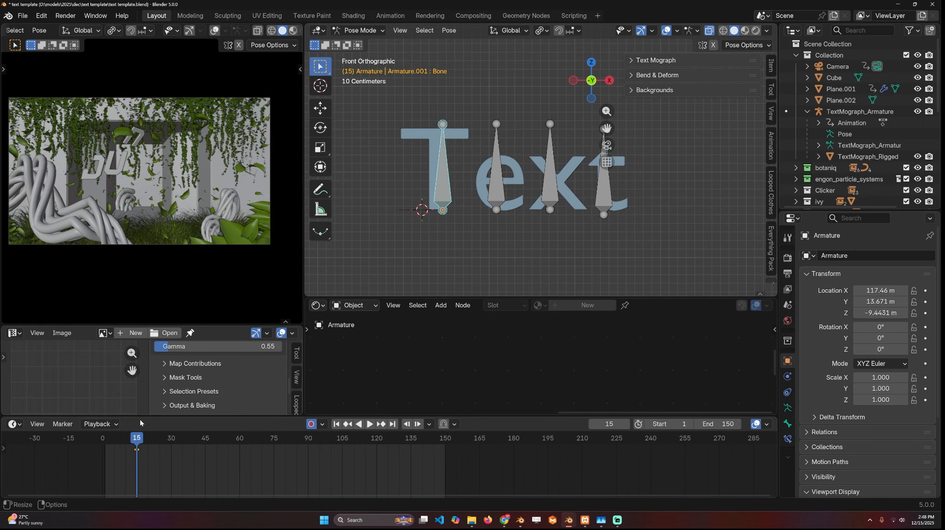
- At frame 1, rotate the T bone, move it below the text and scale it down, and play back its animation
key("shift+Left")
key("r")
key("r")
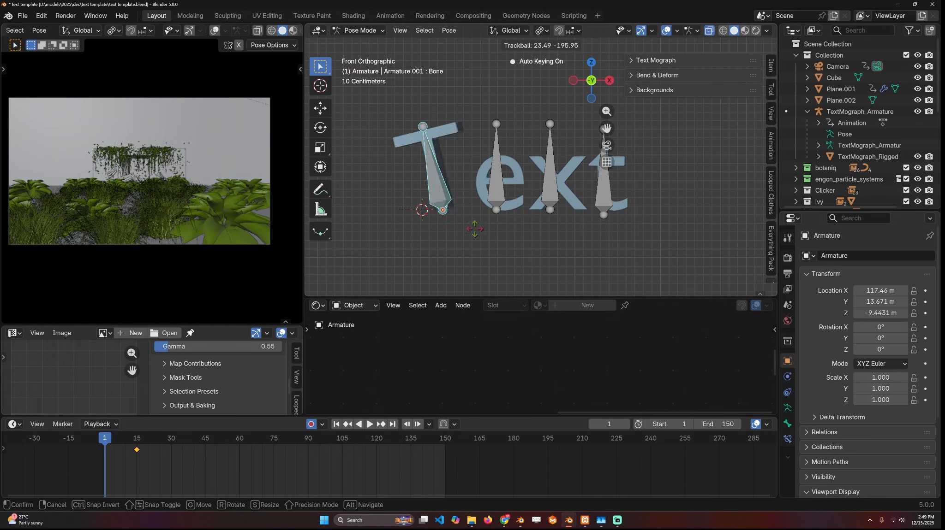
right_click(454, 249)
key("r")
left_click(479, 121)
key("g")
left_click(416, 209)
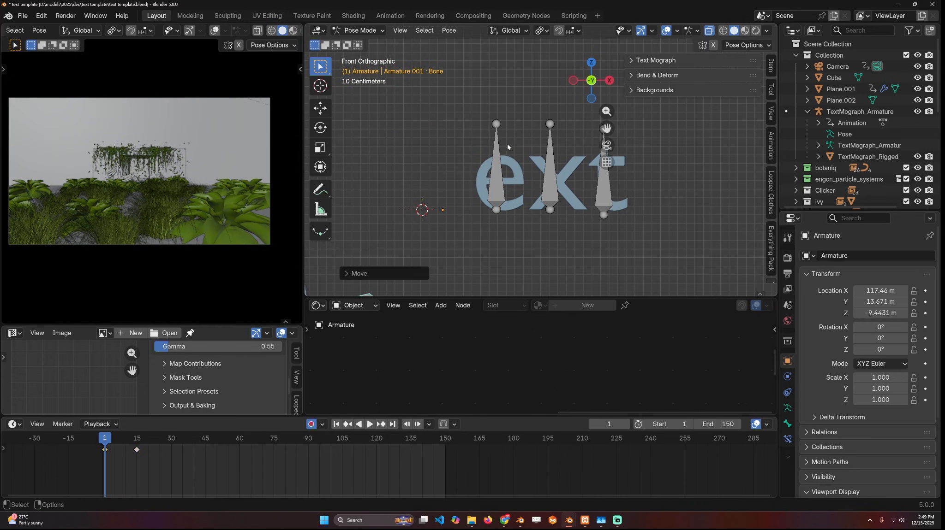
scroll(507, 143, "down", 4)
key("s")
left_click(487, 205)
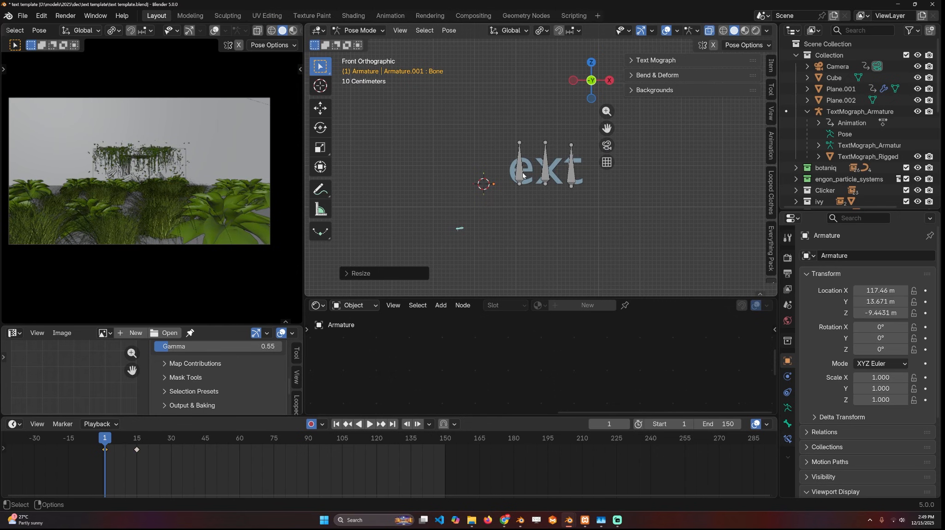
key("space")
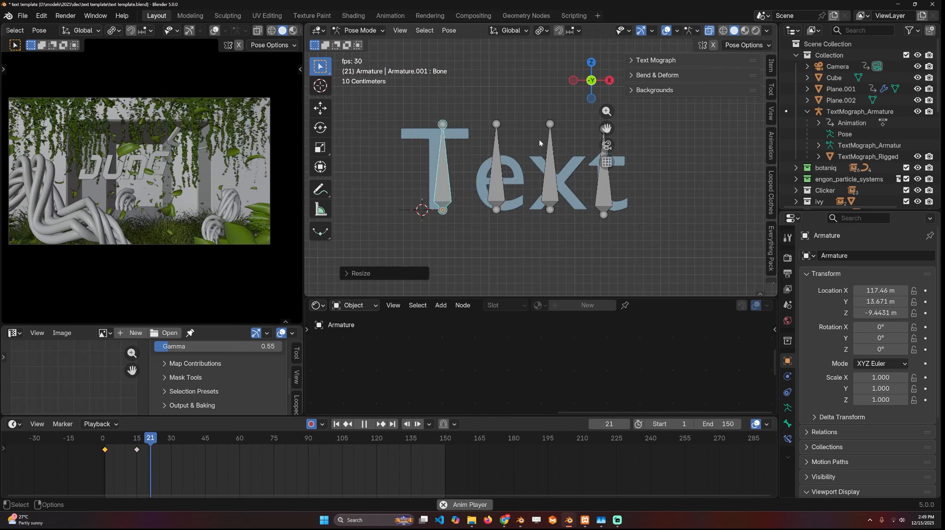
key("space")
- Select the e bone and insert a Location, Rotation & Scale keyframe for it at frame 15
left_click(496, 185)
key("r")
key("r")
right_click(569, 215)
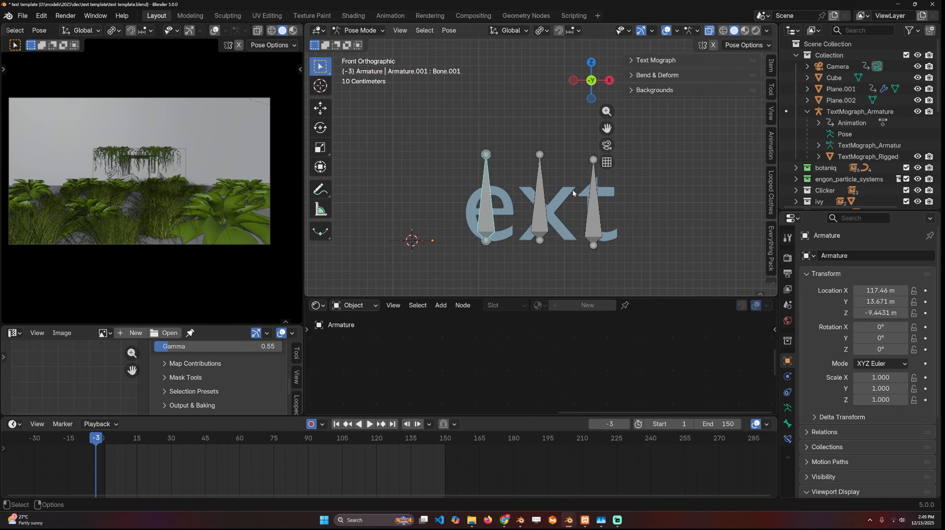
right_click(136, 456, "shift")
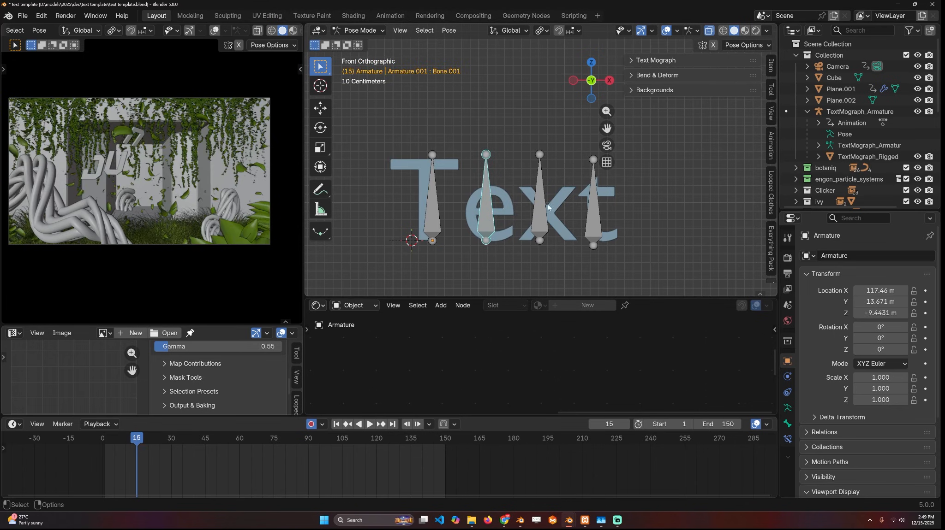
key("k")
left_click(519, 213)
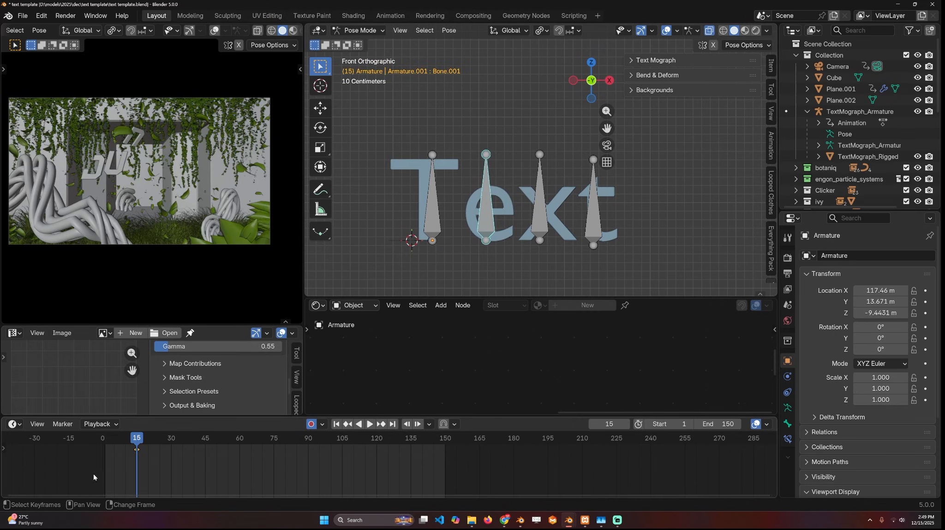
- At frame 1, rotate the e bone freely, move it below the text and scale it down to almost nothing
left_click_drag(95, 477, 104, 481)
middle_click_drag(495, 218, 490, 181, "shift")
key("r")
key("r")
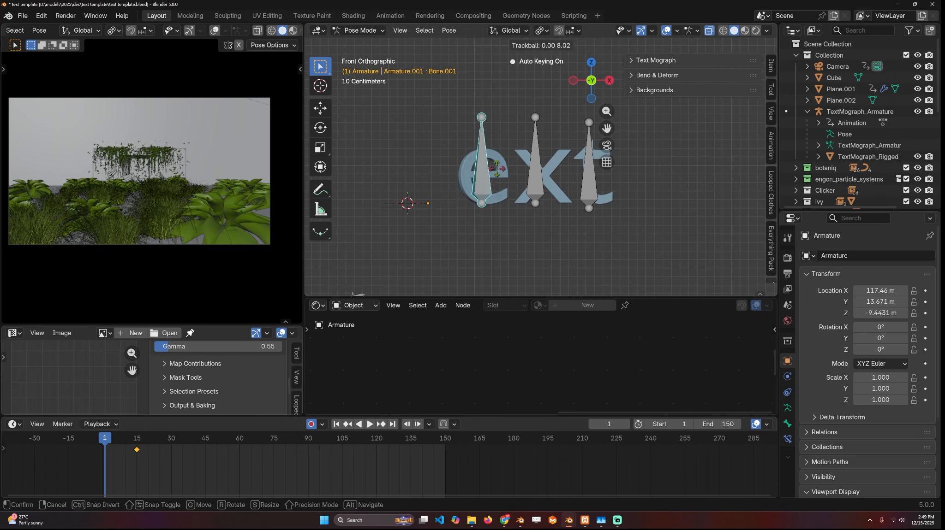
left_click(498, 234)
key("g")
left_click(495, 258)
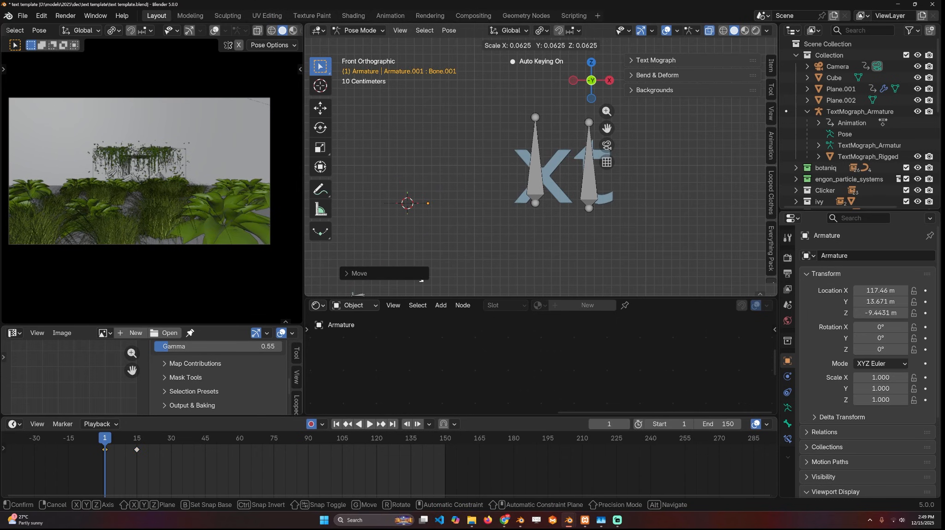
key("s")
left_click(482, 230)
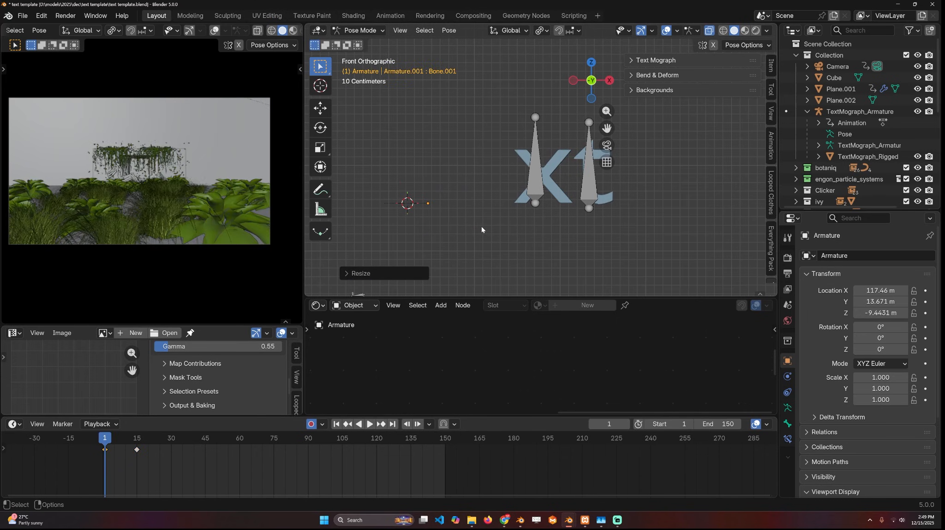
- Select the x bone and insert a Location, Rotation & Scale keyframe for it at frame 15
left_click(530, 172)
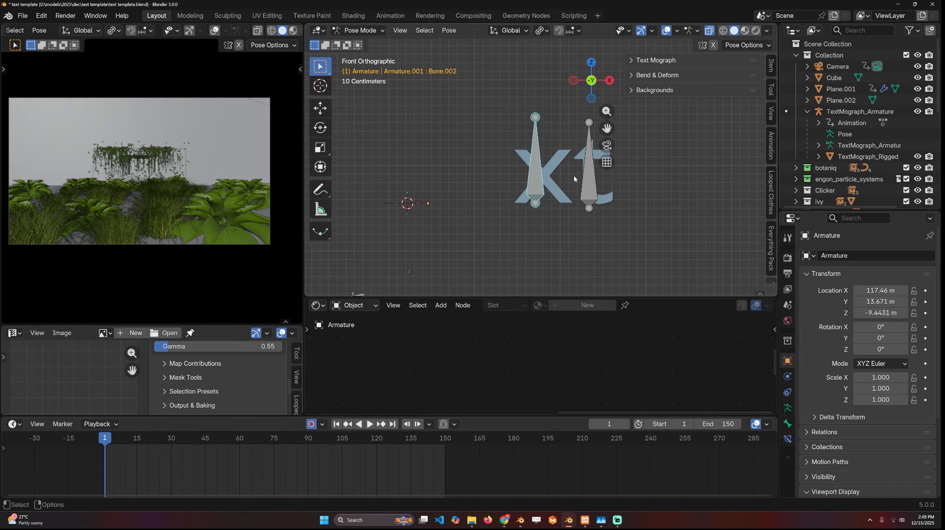
key("Up")
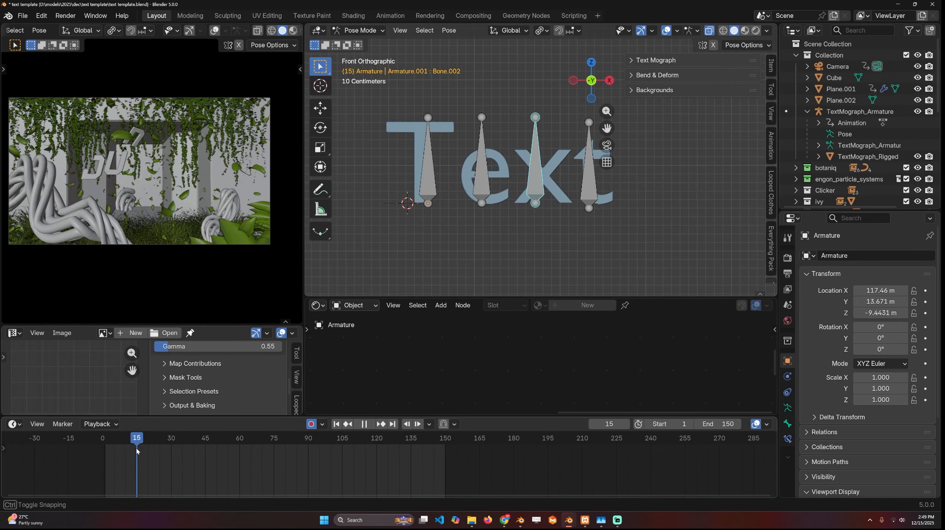
key("k")
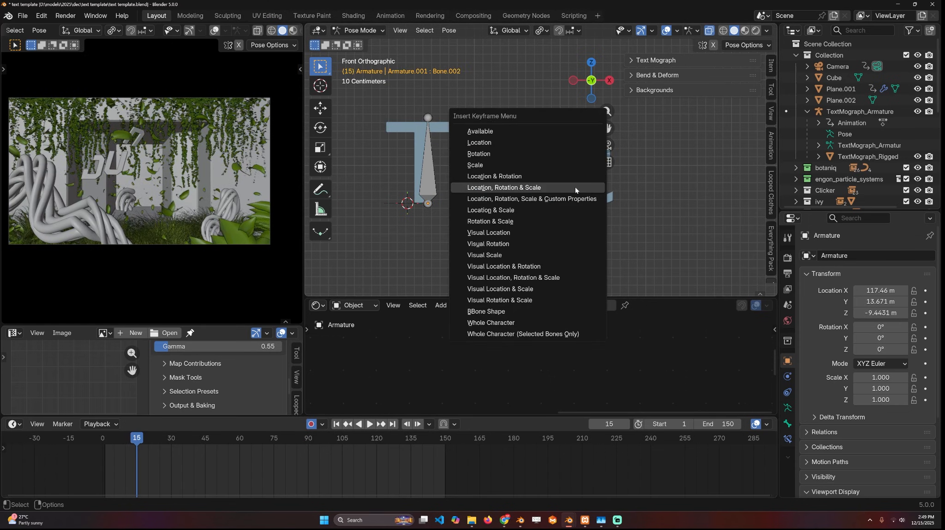
left_click(563, 189)
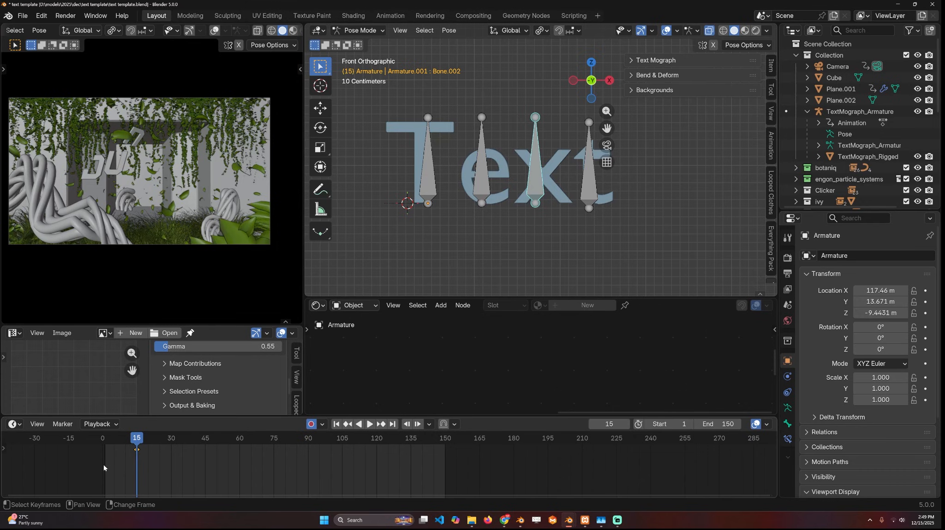
- At frame 1, rotate the x bone freely and scale it down to almost nothing, and play back the animation
key("shift+Left")
key("r")
left_click(454, 161)
key("s")
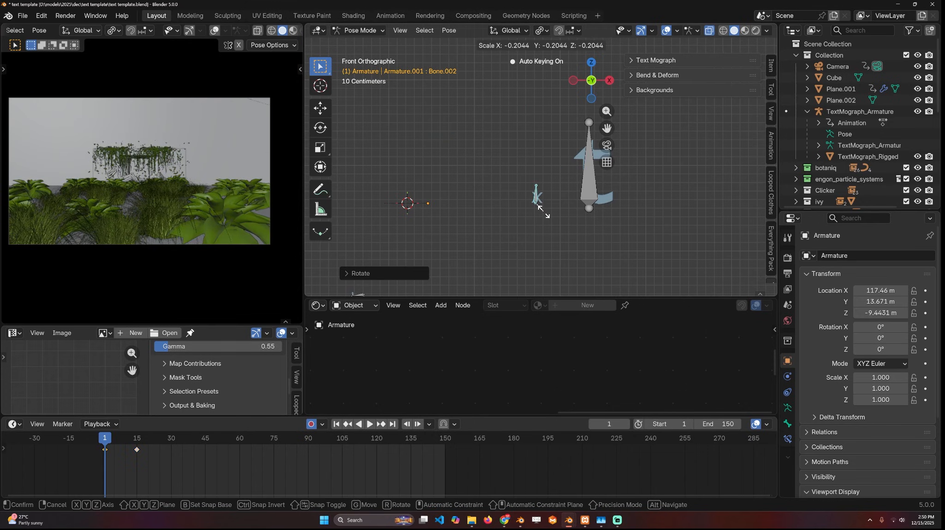
left_click(545, 206)
key("r")
left_click(548, 189)
key("h")
left_click(491, 250)
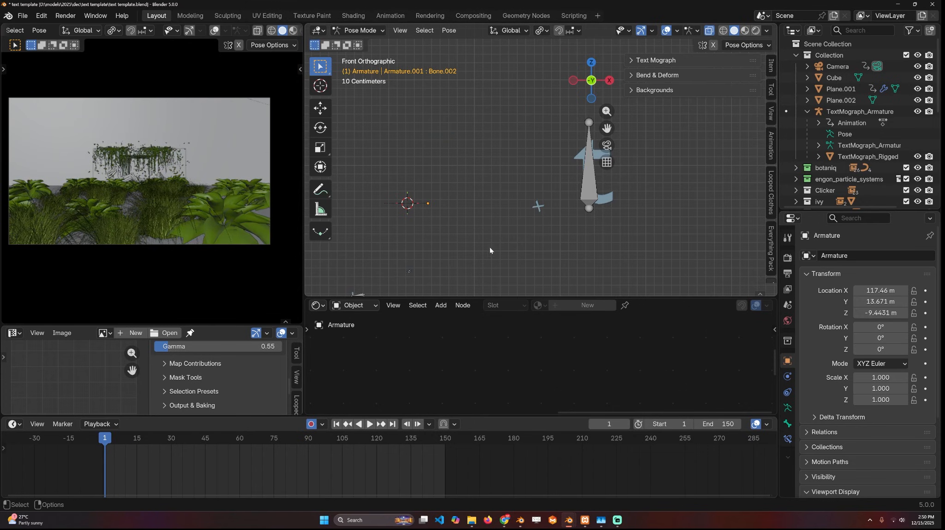
key("space")
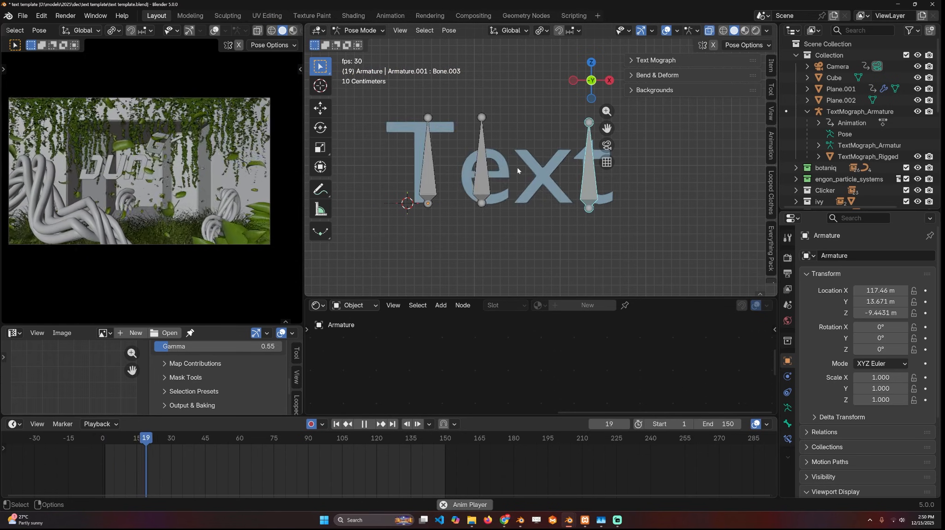
key("space")
- Switch to Object Mode and delete the rigged "Text" object together with its armature
scroll(462, 152, "down", 2)
key("ctrl+Tab")
key("g")
left_click(569, 192)
left_click_drag(569, 192, 605, 201)
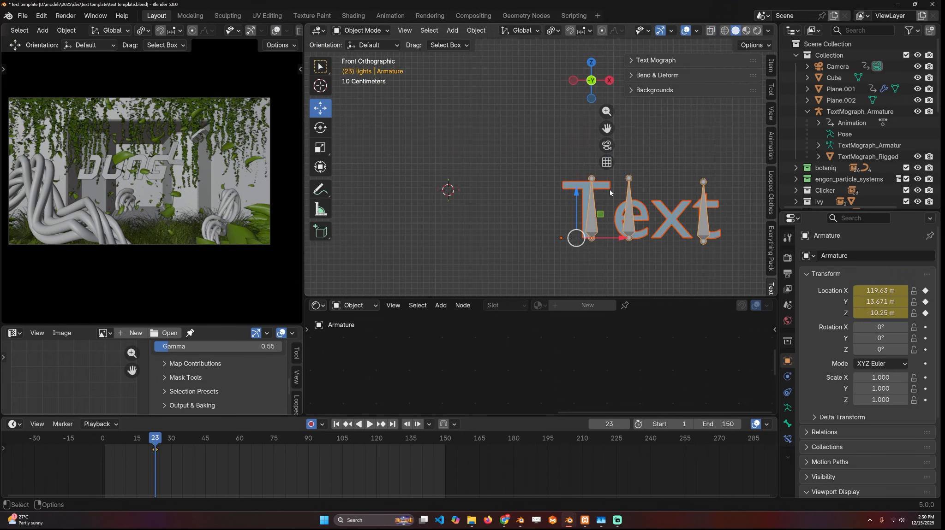
key("x")
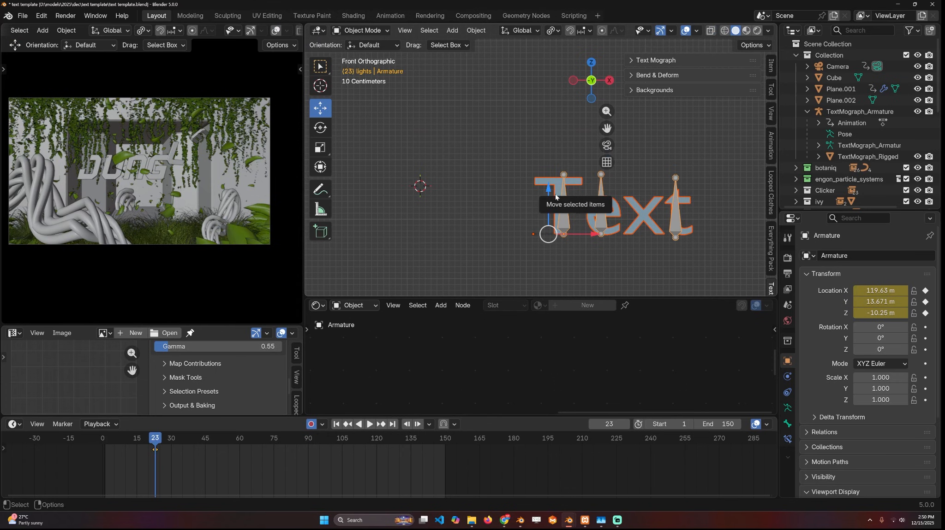
left_click(548, 205)
- Create an extruded Text Mograph text reading "hello" in the BEATTECH font, auto-rigged per letter
left_click(646, 62)
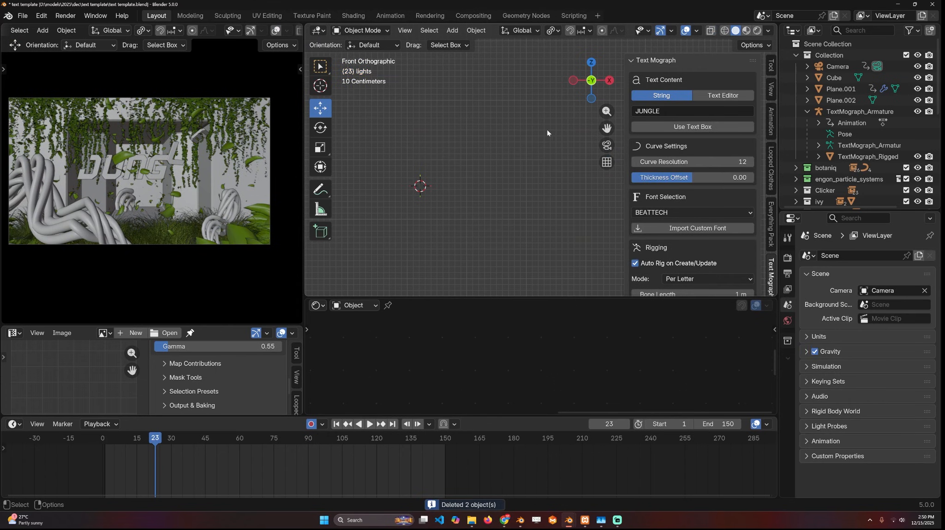
mouse_move(490, 162)
middle_mouse_down("shift")
mouse_move(550, 150)
mouse_move(484, 158)
middle_mouse_up("shift")
scroll(489, 158, "down", 4)
scroll(539, 156, "up", 3)
left_click(657, 114)
type("hello")
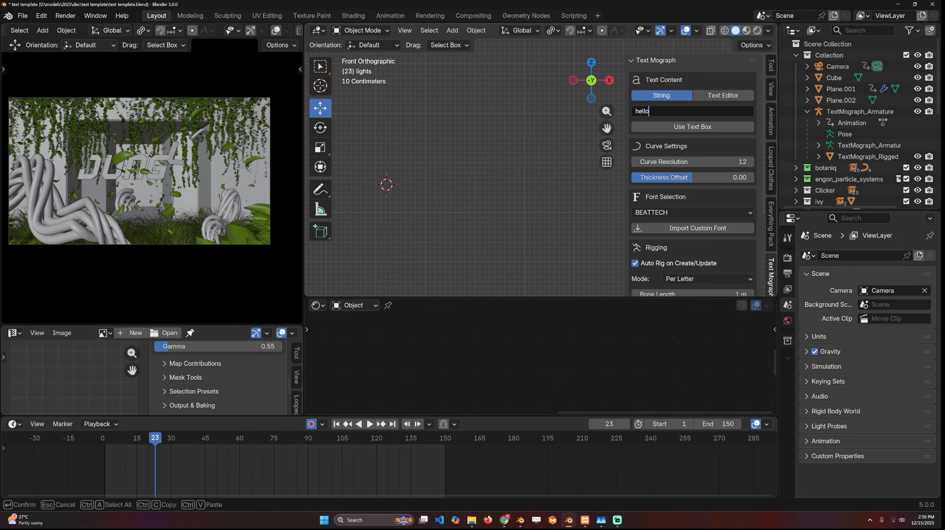
key("Return")
scroll(679, 227, "down", 5)
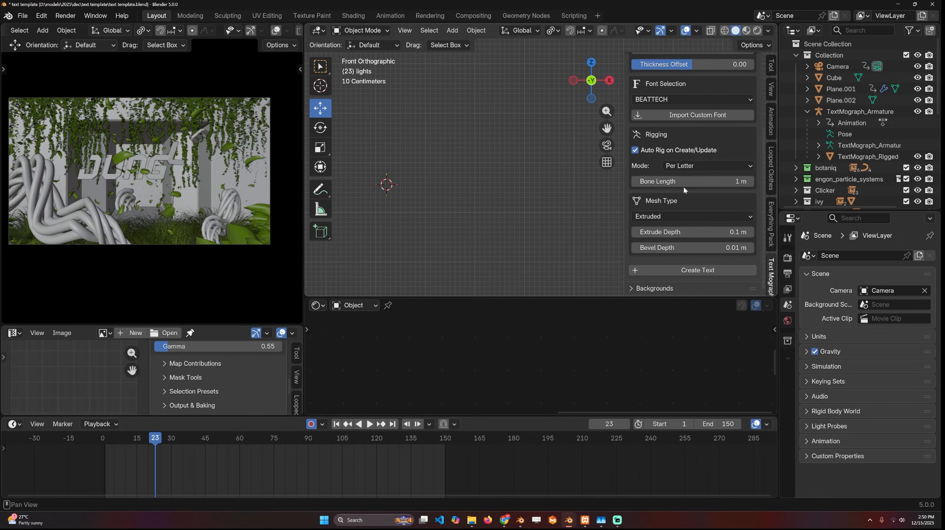
left_click(698, 273)
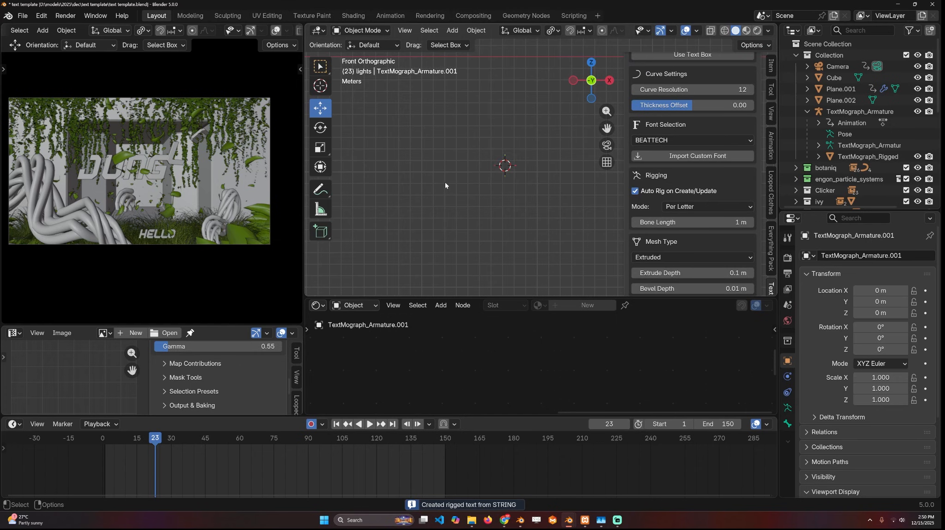
- Isolate the new HELLO text in local view, enter Pose Mode and test moving the E bone
middle_click_drag(462, 139, 550, 165)
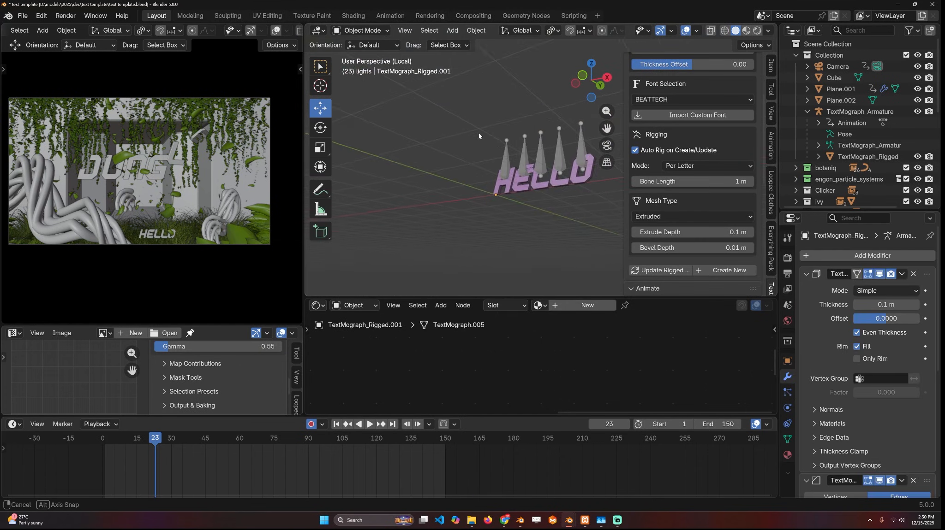
scroll(481, 138, "up", 3)
left_click(543, 166)
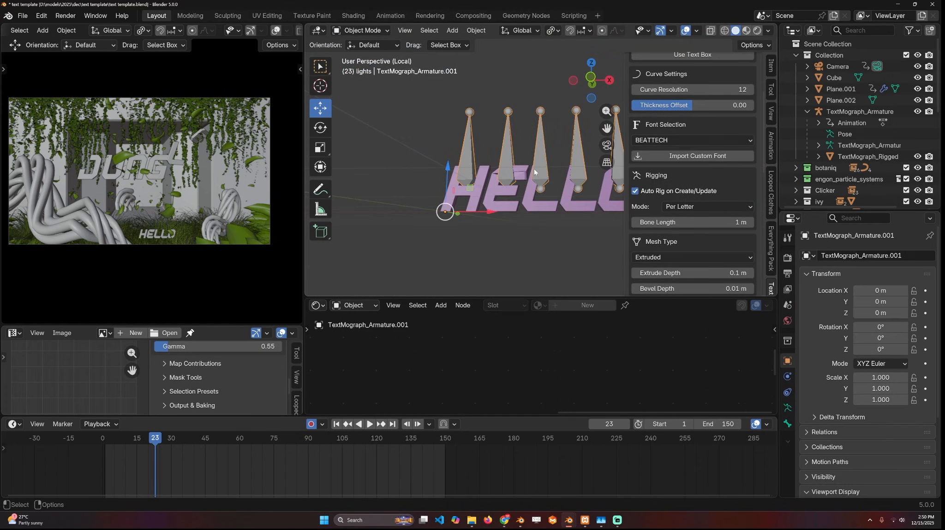
scroll(535, 172, "up", 3)
key("ctrl+Tab")
key("g")
right_click(486, 122)
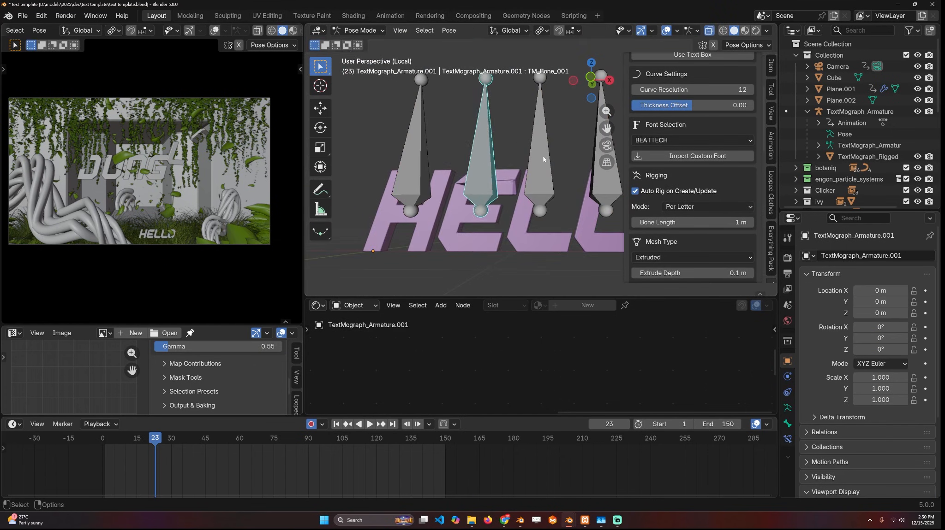
- Select the H bone in front view and insert a keyframe for it at frame 23
middle_click_drag(542, 158, 488, 168, "alt")
left_click(390, 173)
key("r")
key("r")
key("Escape")
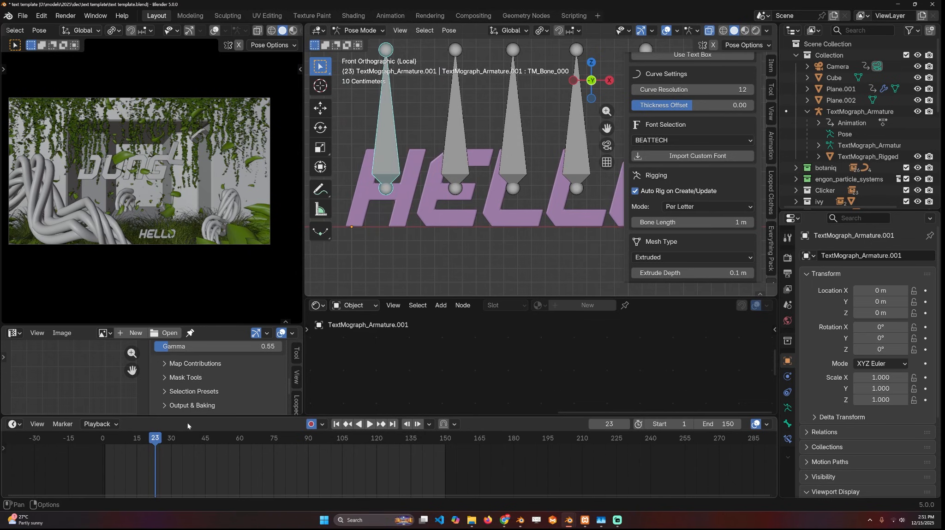
middle_click_drag(442, 130, 448, 141, "shift")
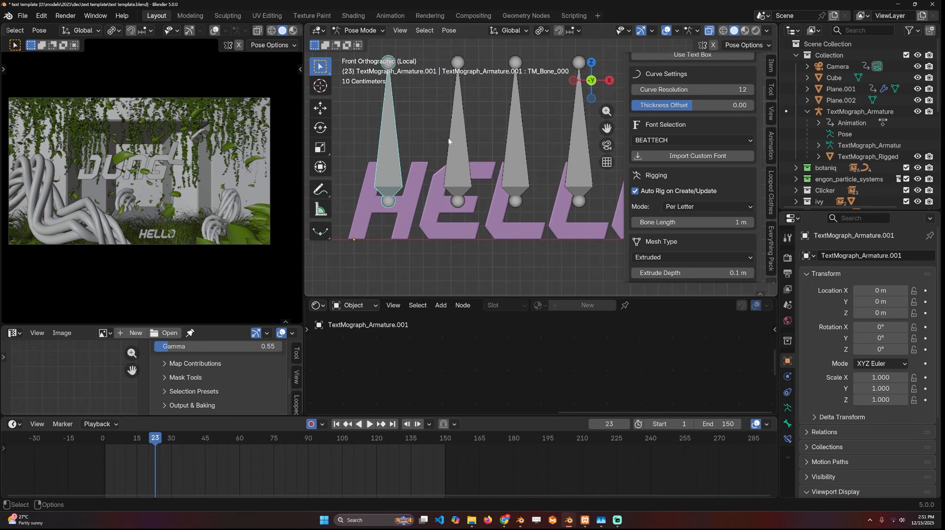
scroll(435, 160, "down", 2)
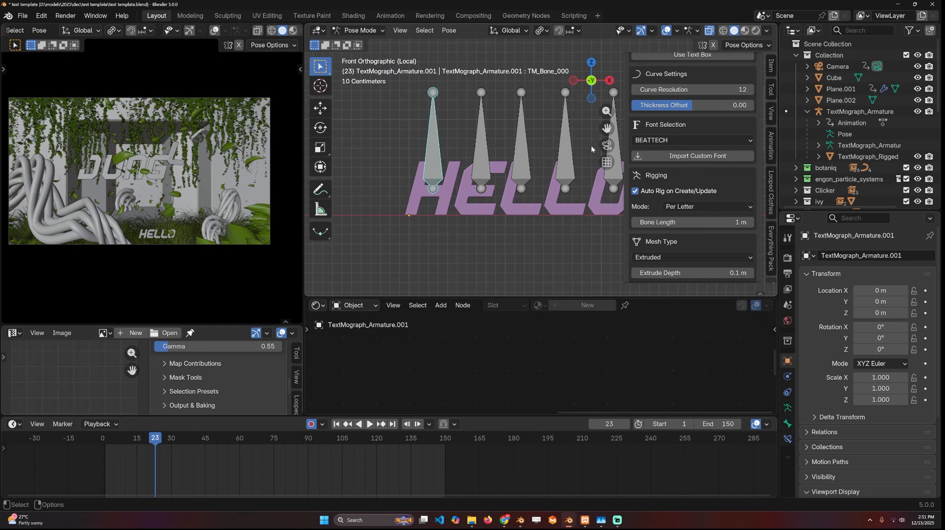
middle_click_drag(445, 212, 404, 206, "shift")
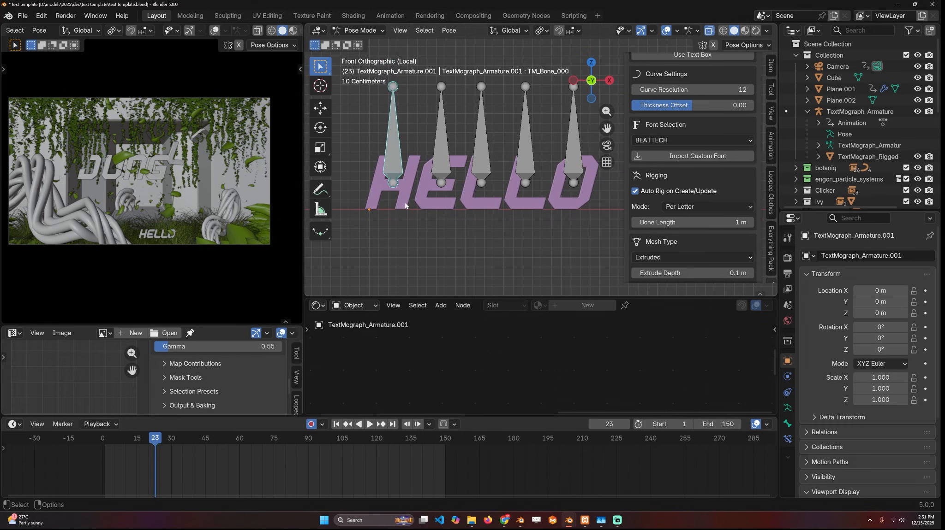
key("i")
left_click(429, 185)
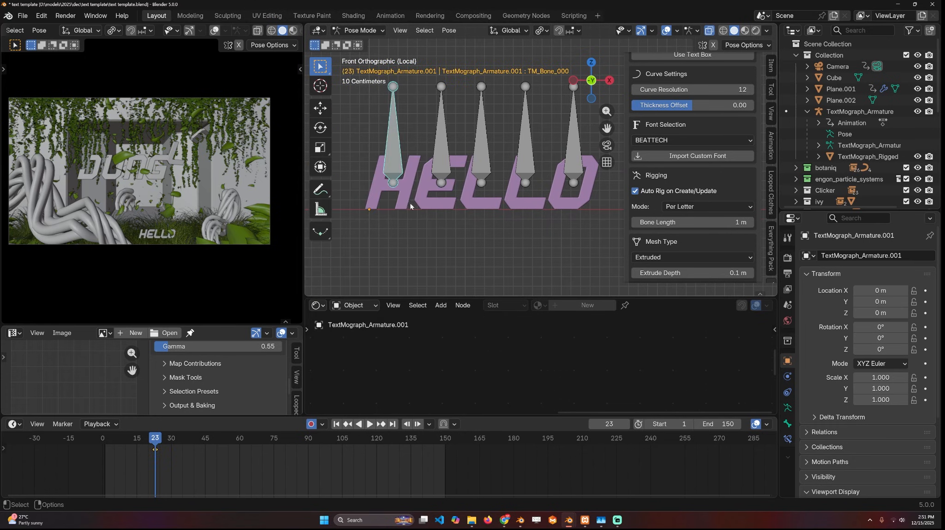
- At frame -3, rotate the H bone freely, move it below the text and scale it down
left_click(96, 488)
key("r")
key("r")
left_click(445, 88)
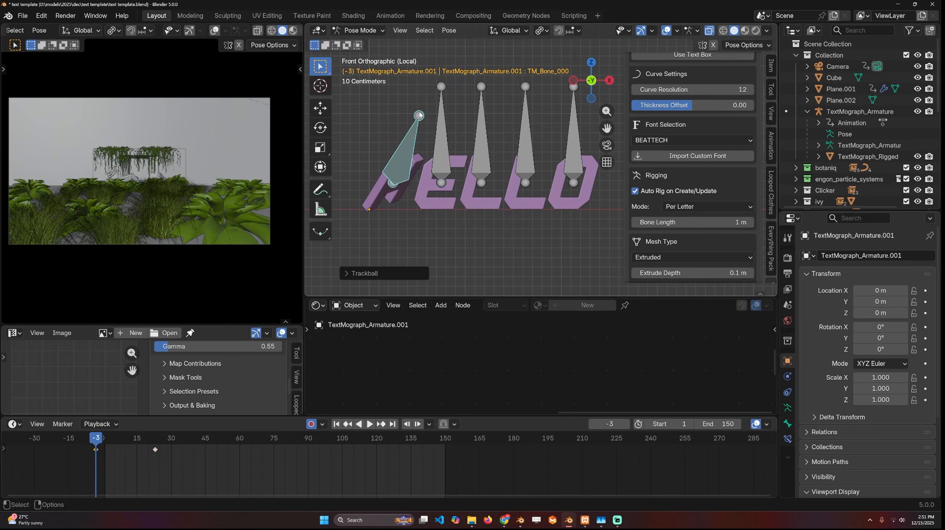
key("g")
left_click(390, 227)
key("s")
left_click(464, 208)
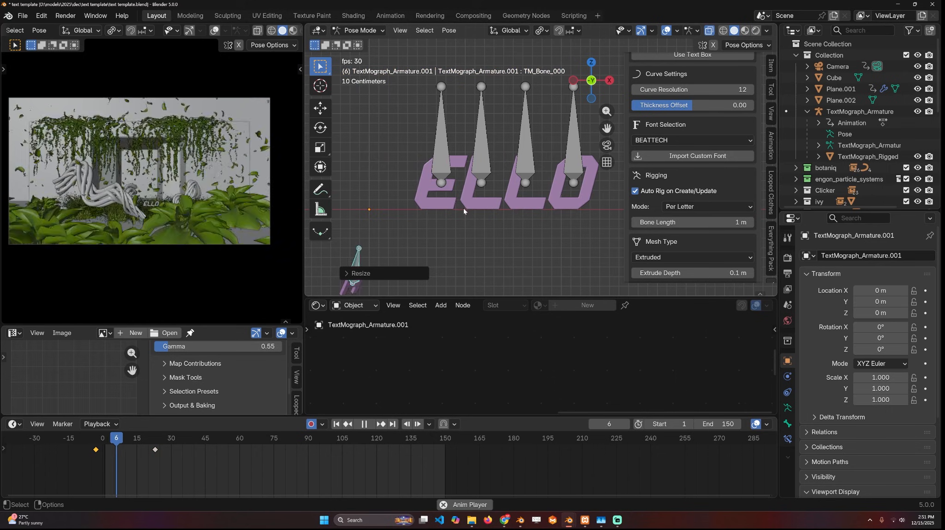
- Rotate the shrunken H bone further at frame -3 and play back its animation
scroll(433, 225, "down", 4)
key("r")
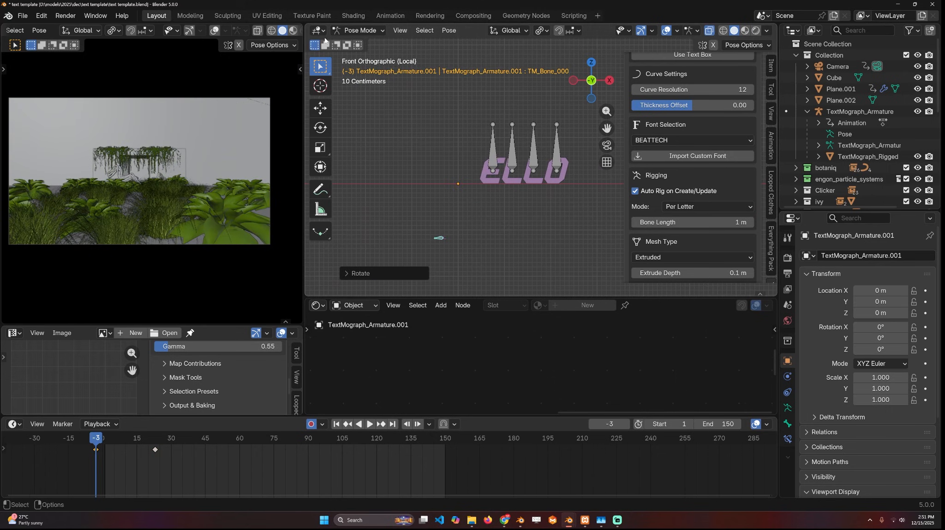
left_click(435, 37)
key("space")
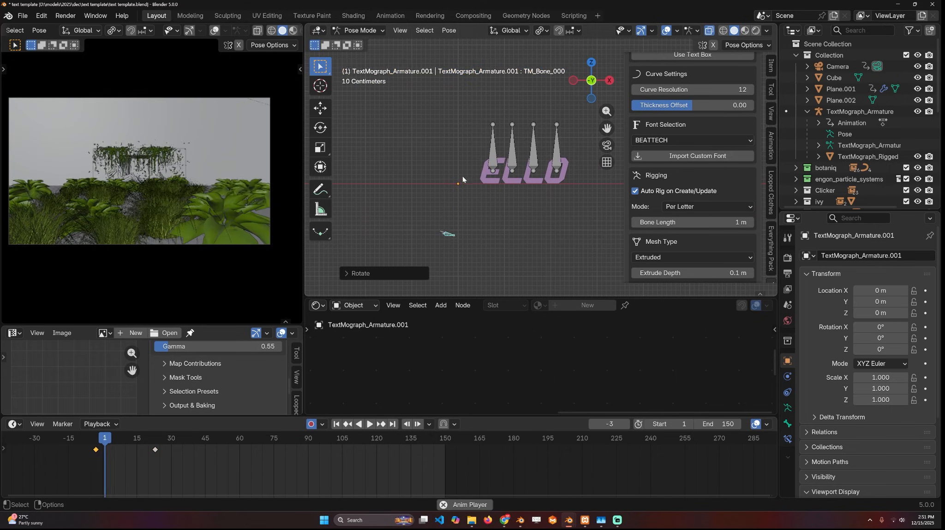
scroll(405, 161, "down", 4)
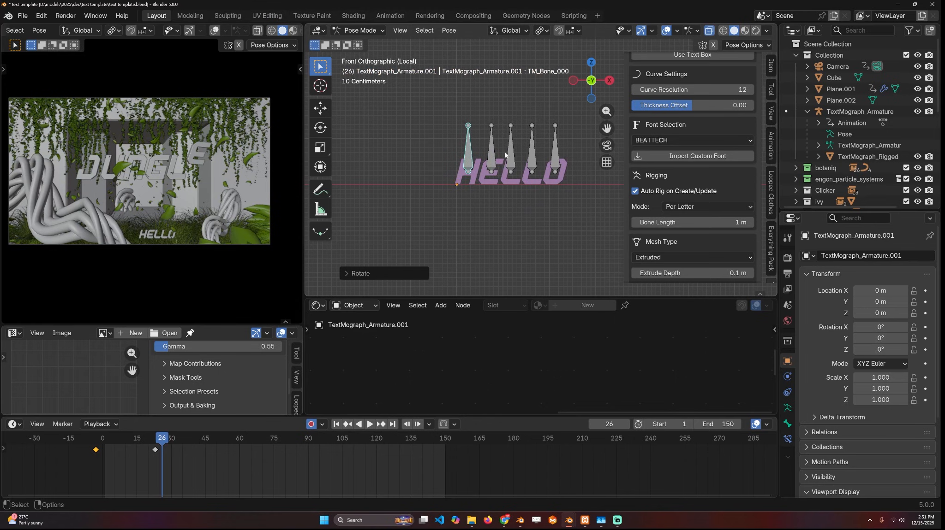
- Select all five bones and copy the active H bone's animation to them with the Exact Copy starting state
key("a")
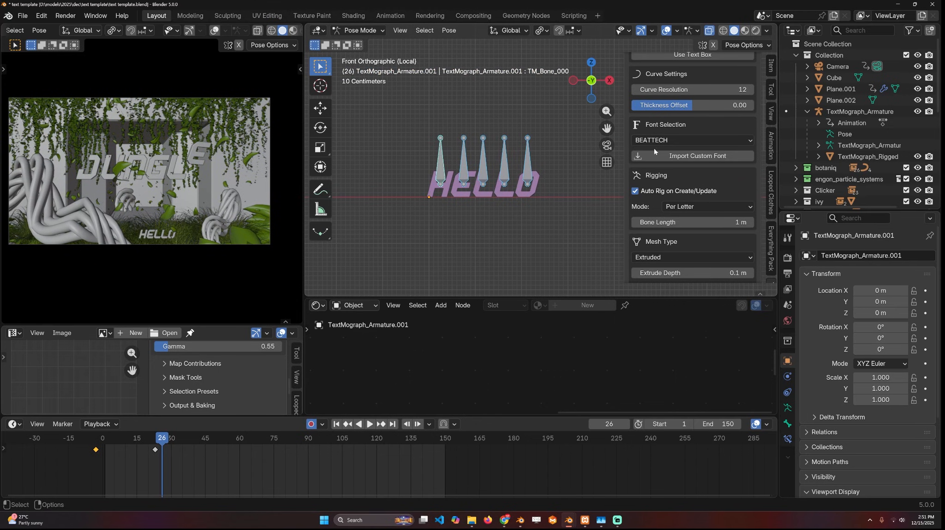
scroll(723, 119, "up", 5)
scroll(677, 223, "down", 6)
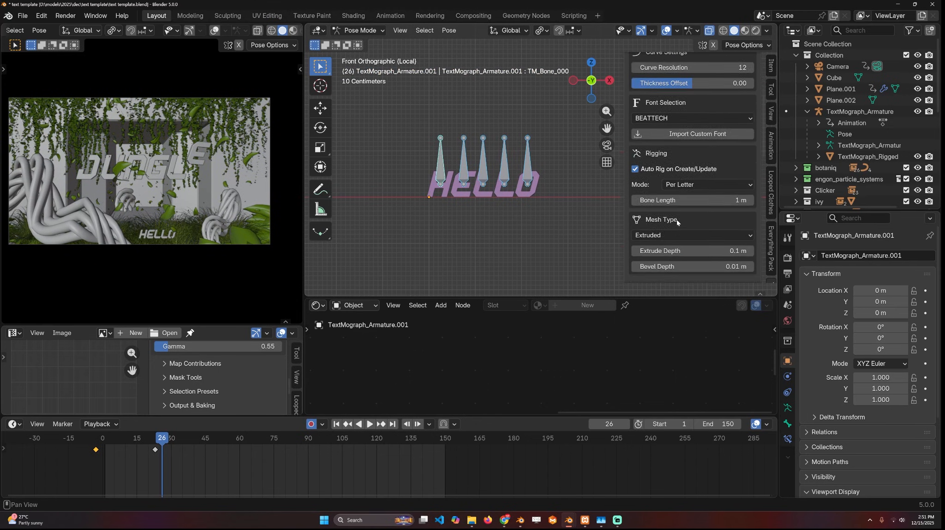
scroll(676, 222, "up", 6)
left_click(641, 63)
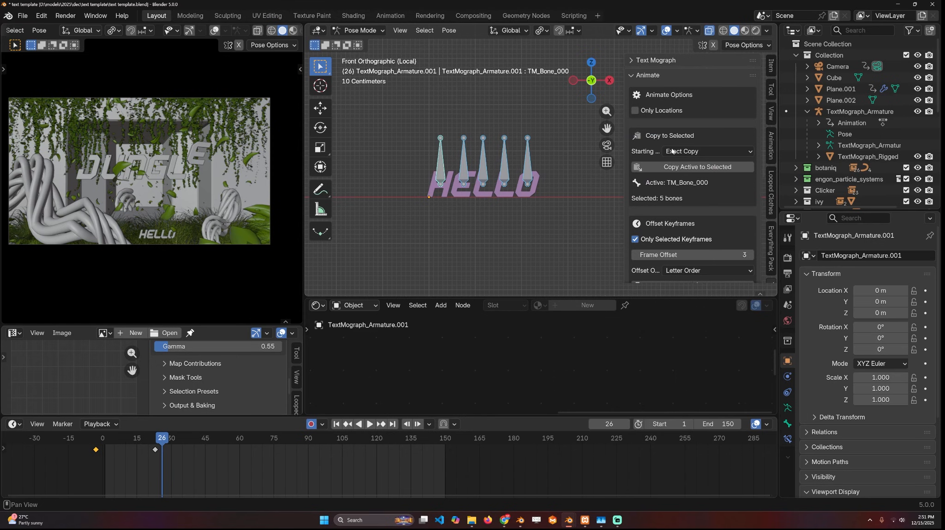
left_click(699, 152)
left_click(692, 155)
left_click(697, 167)
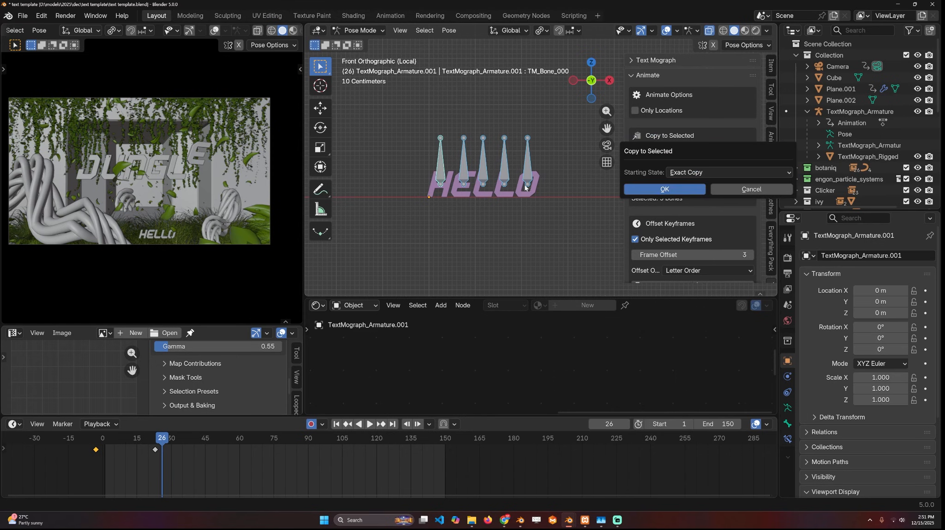
left_click(664, 190)
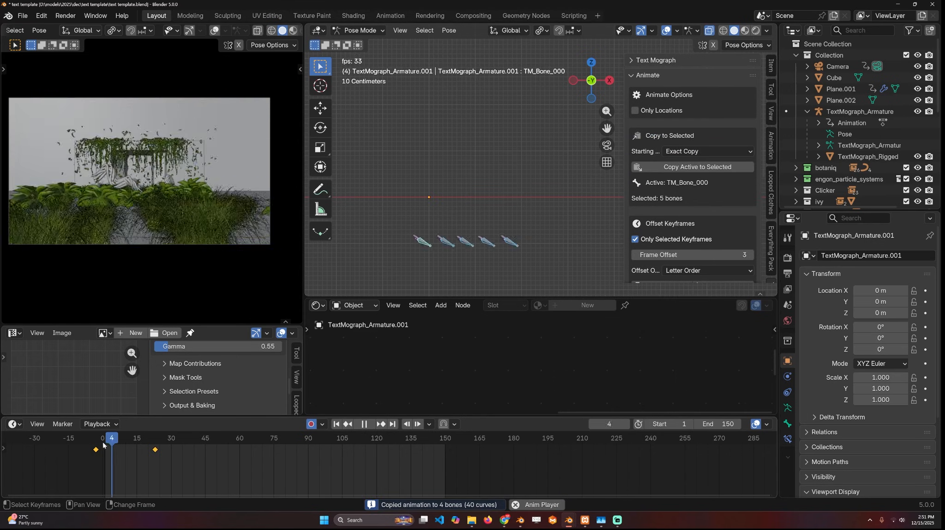
- Play back the copied animation on all letters of the HELLO text
key("space")
key("Escape")
key("space")
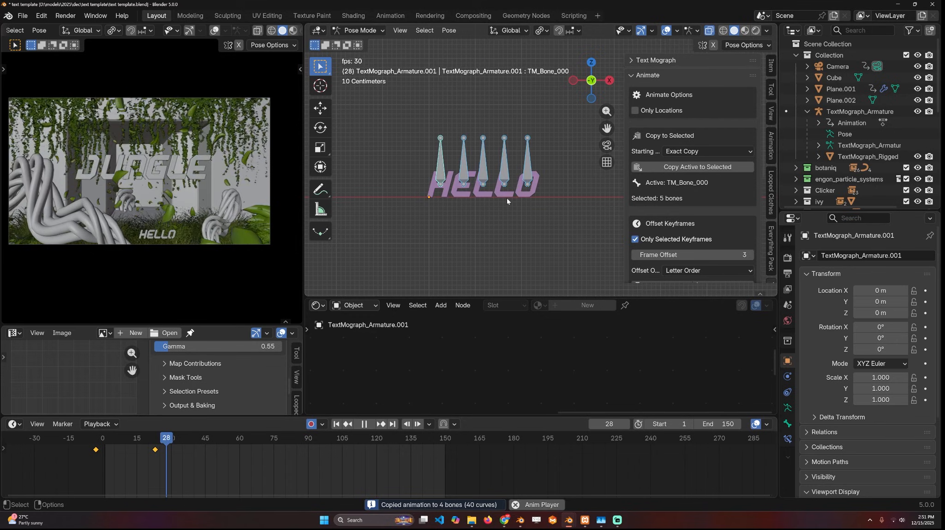
key("space")
- Shift the bones' keyframes to frames 1 and 27, and play back the animation with the camera view in rendered shading
key("g")
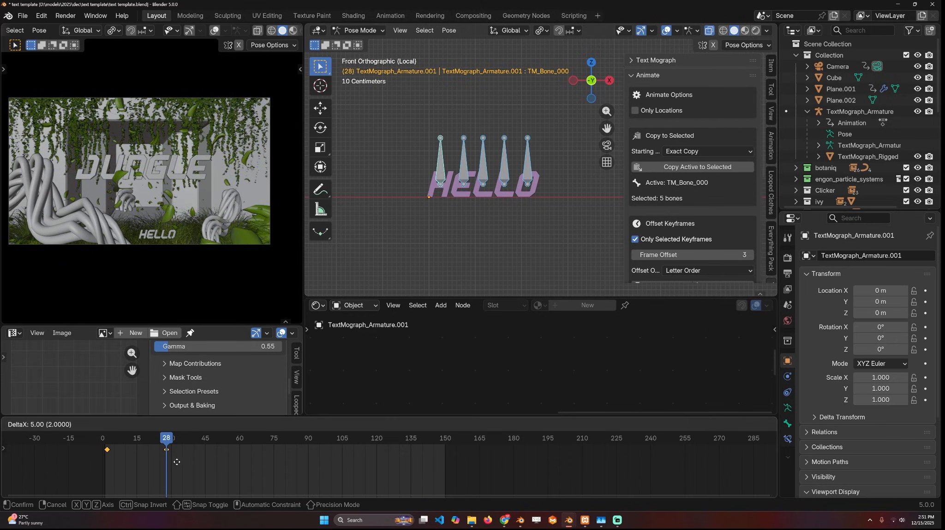
left_click(174, 462)
key("space")
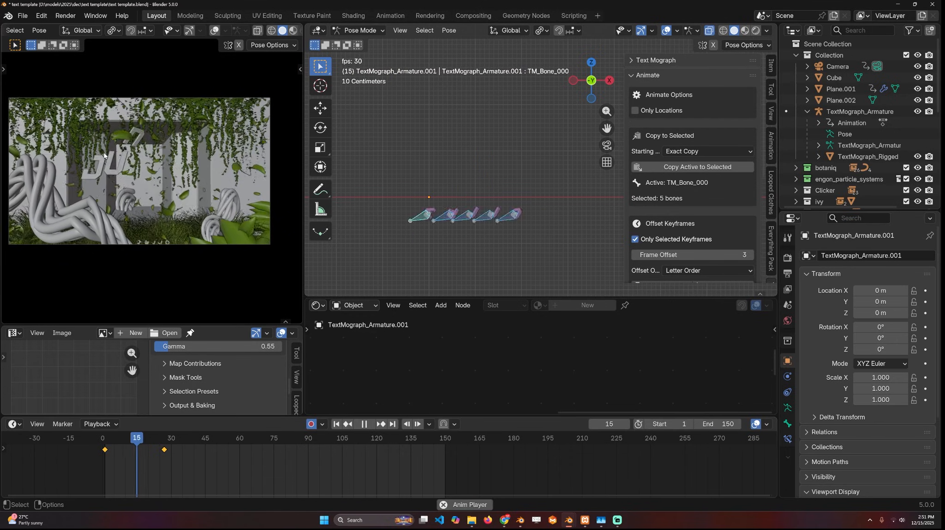
key("space")
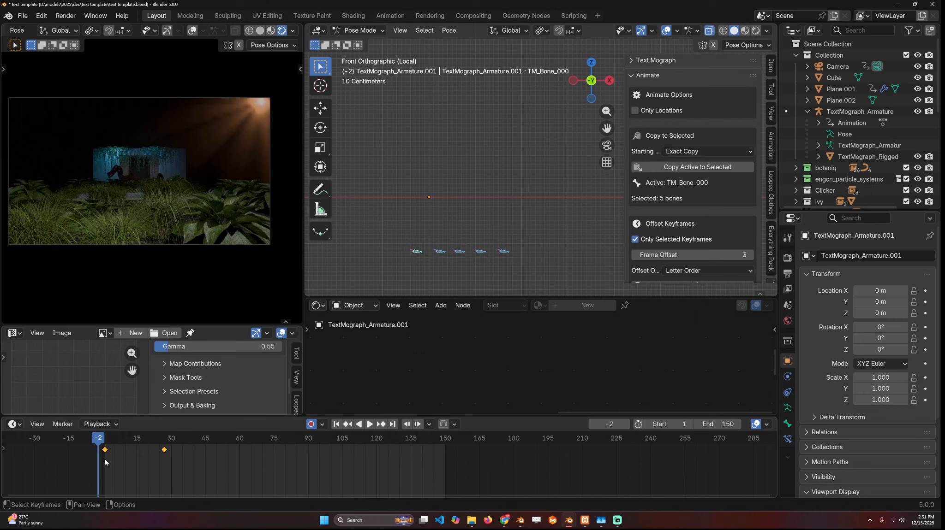
key("space")
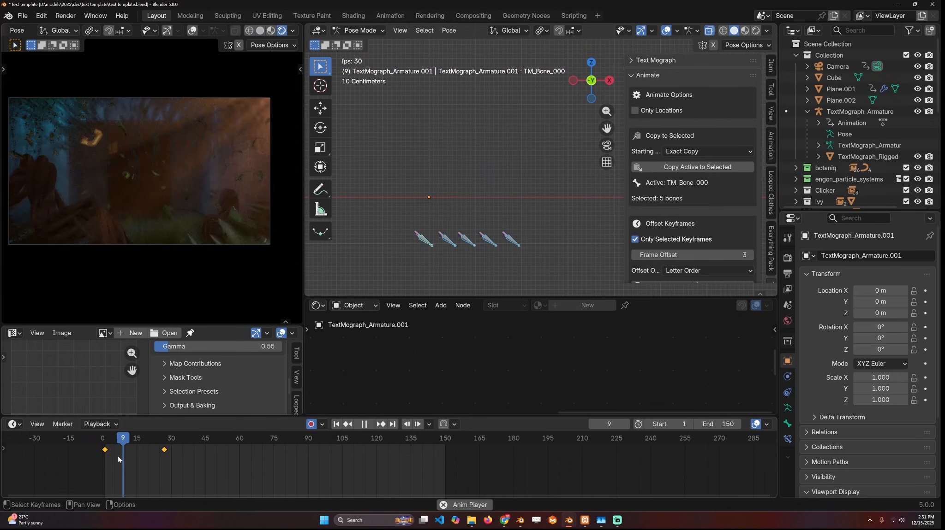
key("space")
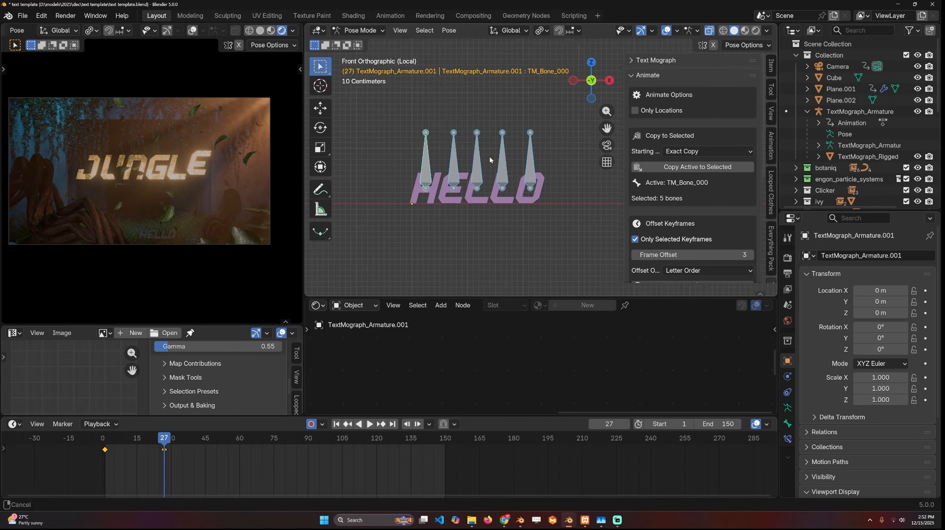
- Offset the five bones' selected keyframes by 3 frames in Letter Order and return to frame 1
scroll(668, 238, "down", 5)
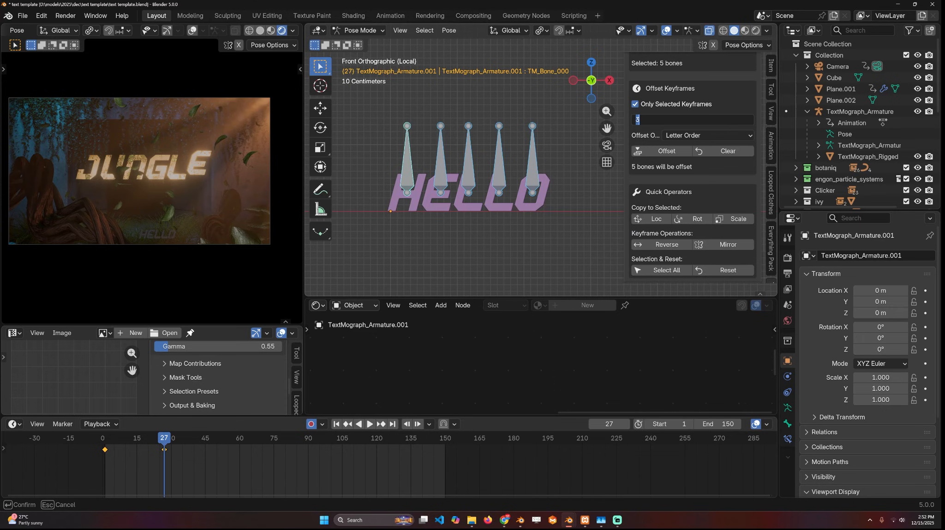
key("Return")
key("space")
left_click_drag(92, 447, 105, 450)
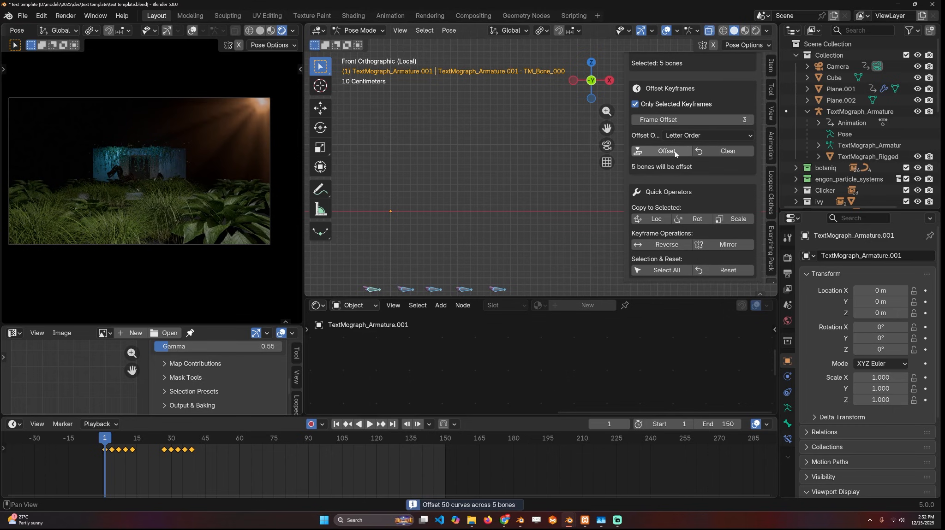
- Play back the staggered letter animation, set the camera view to solid shading and rewind to frame -1
key("space")
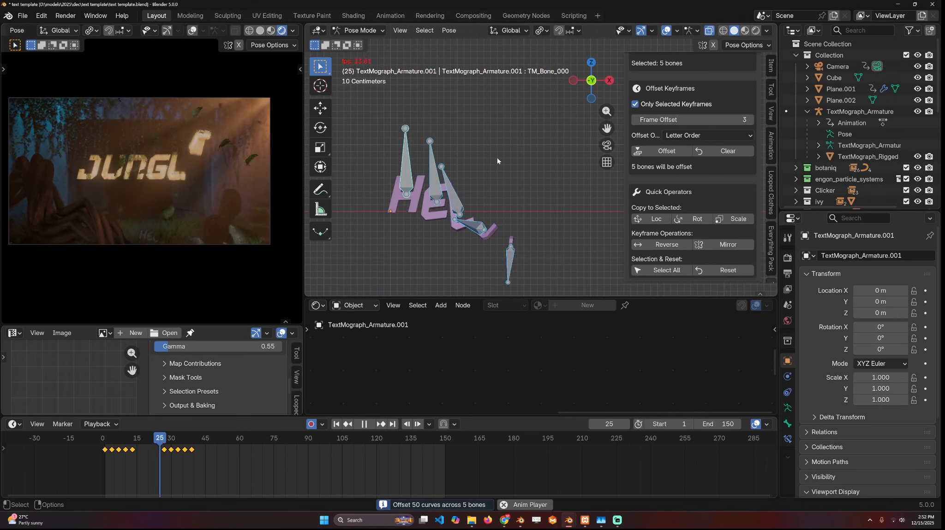
key("space")
left_click(260, 31)
left_click_drag(101, 439, 123, 438)
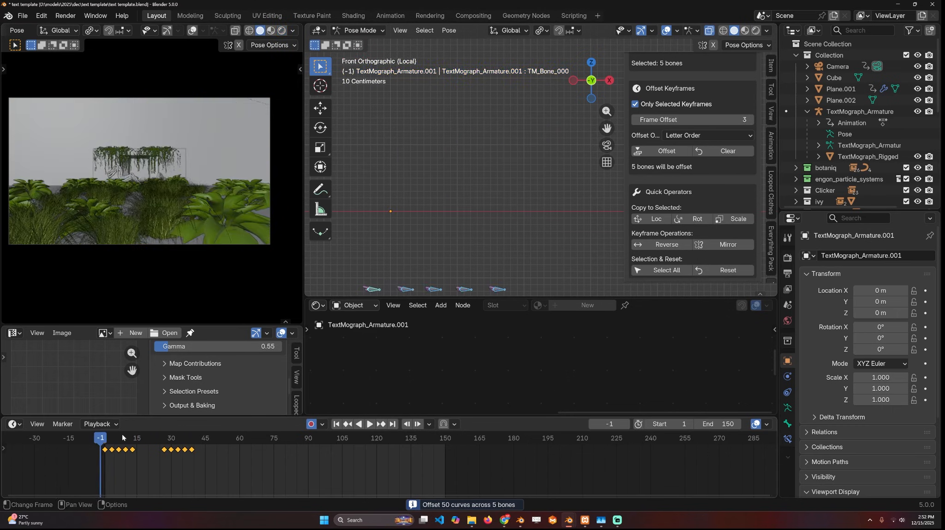
- Play back the staggered HELLO animation to review the timing of the letters
key("space")
key("space")
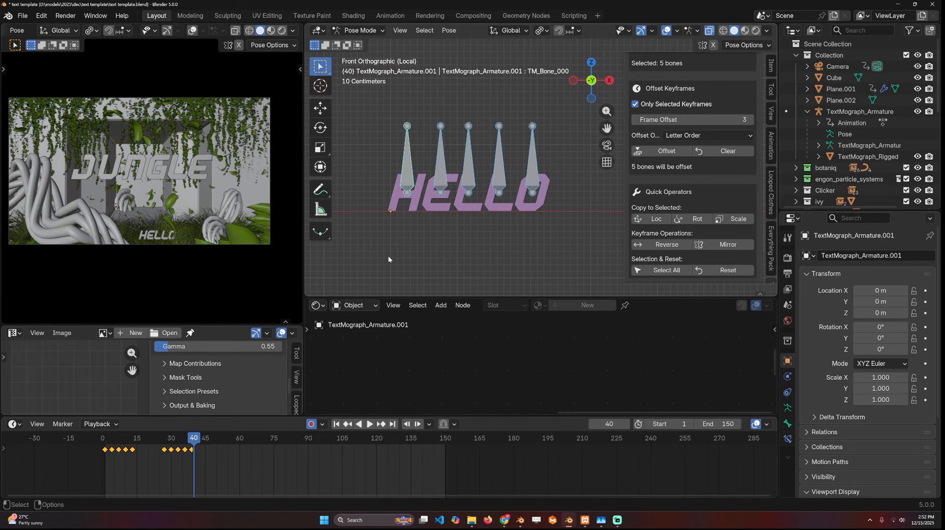
scroll(388, 257, "up", 12, "alt")
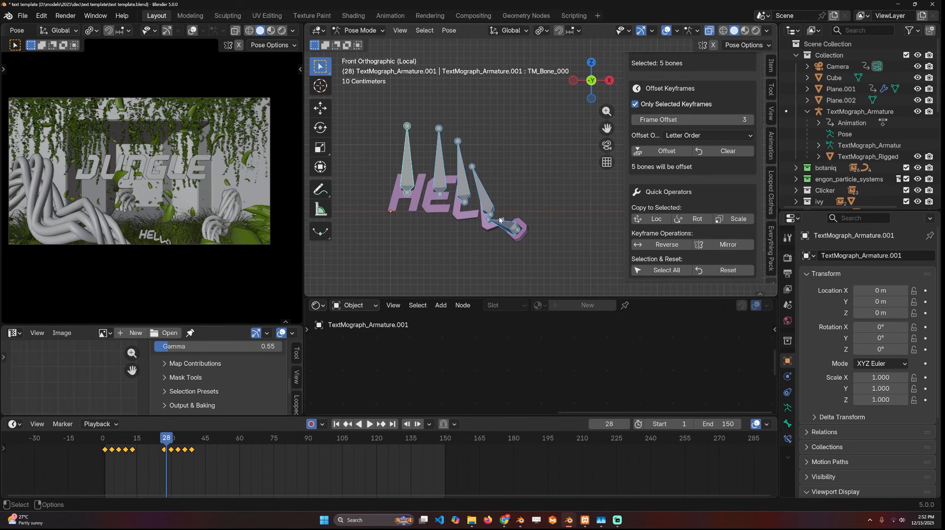
- Clear the bones' keyframe offset and scale the keyframes from frame 1 so the second set lands at about frame 12
left_click(104, 460)
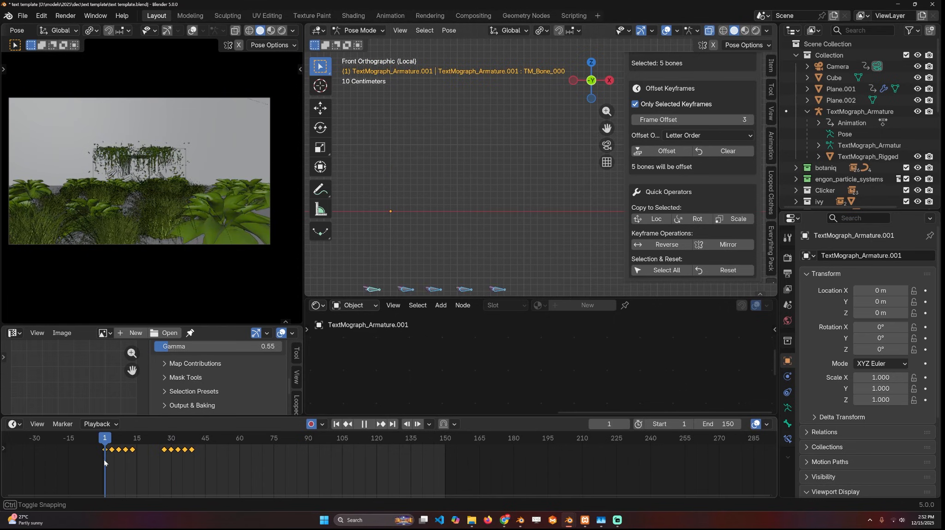
left_click(733, 151)
key("Return")
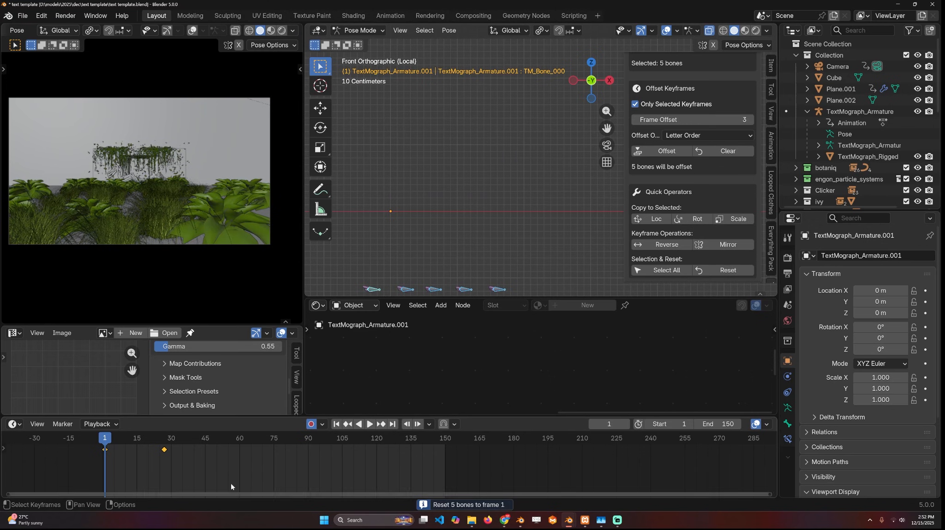
key("s")
left_click(170, 451)
key("space")
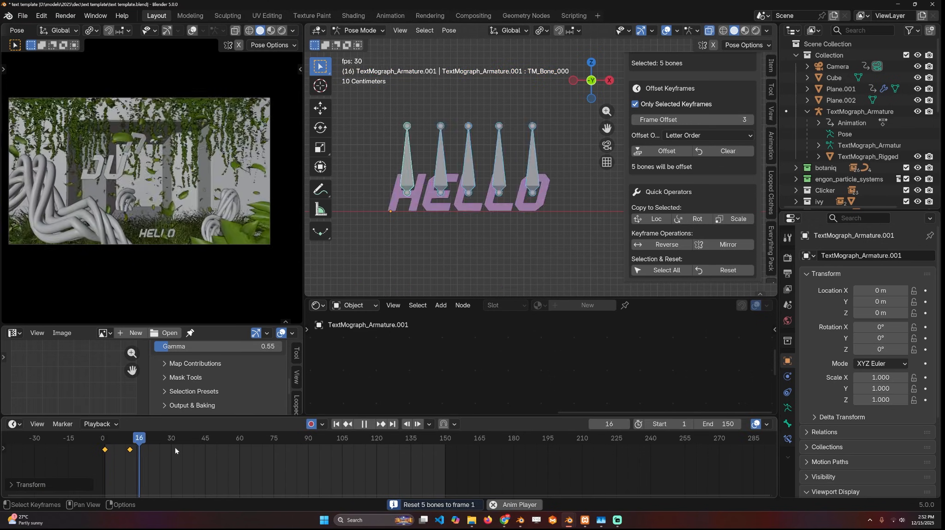
- Offset the shortened keyframes across the five bones by 3 frames in Letter Order and play back the result
left_click(667, 150)
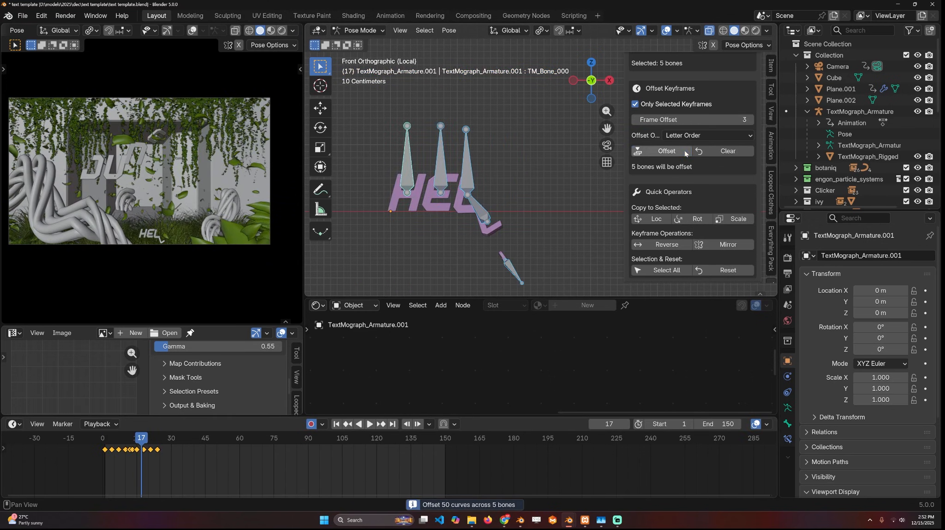
left_click(96, 459)
key("space")
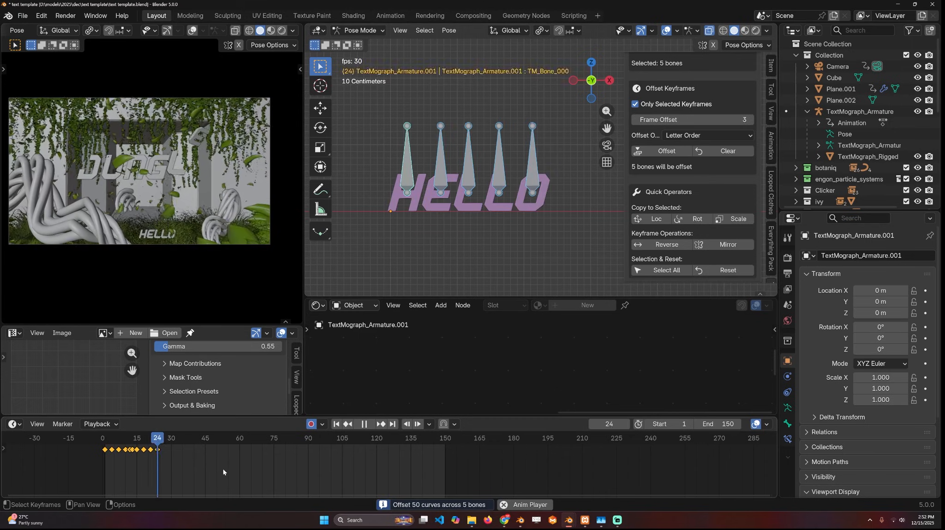
- Return from the isolated HELLO rig to the full scene in Material Preview shading and view the rendered JUNGLE animation
middle_click_drag(430, 138, 437, 146)
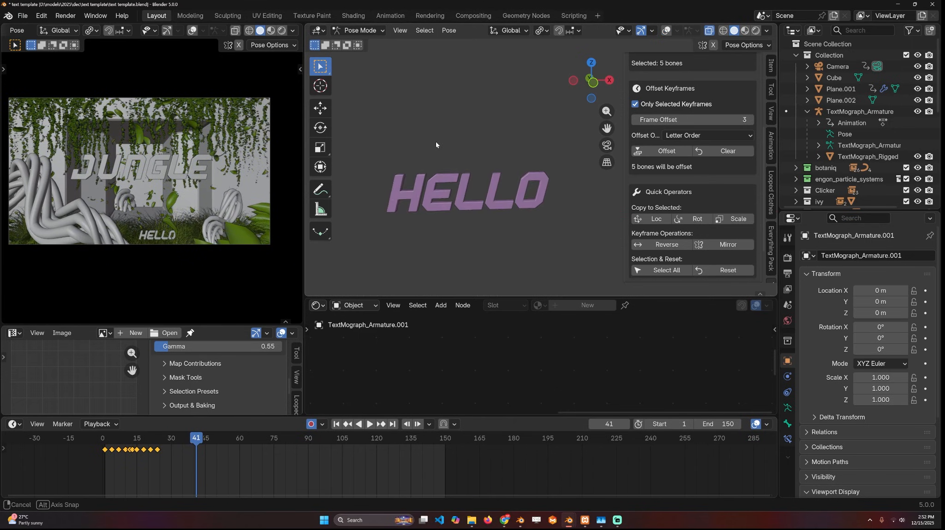
left_click(744, 30)
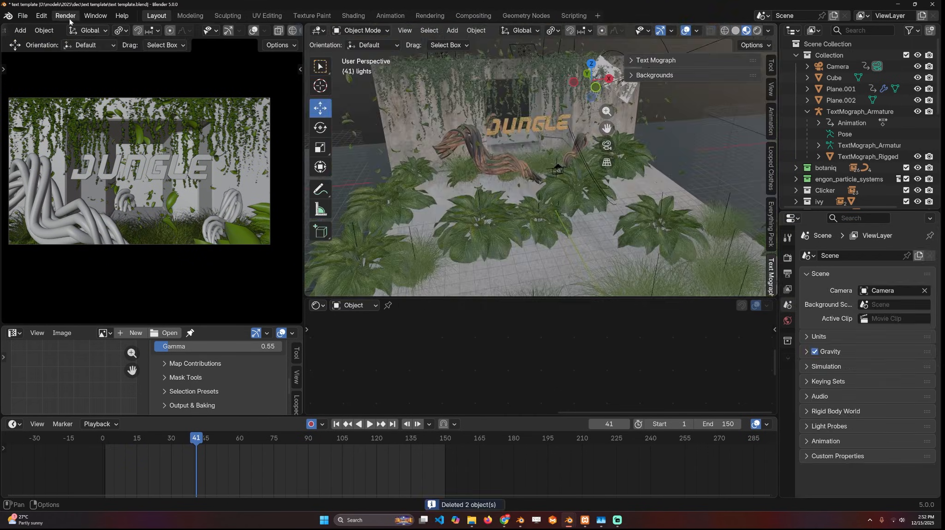
left_click(65, 16)
left_click(79, 96)
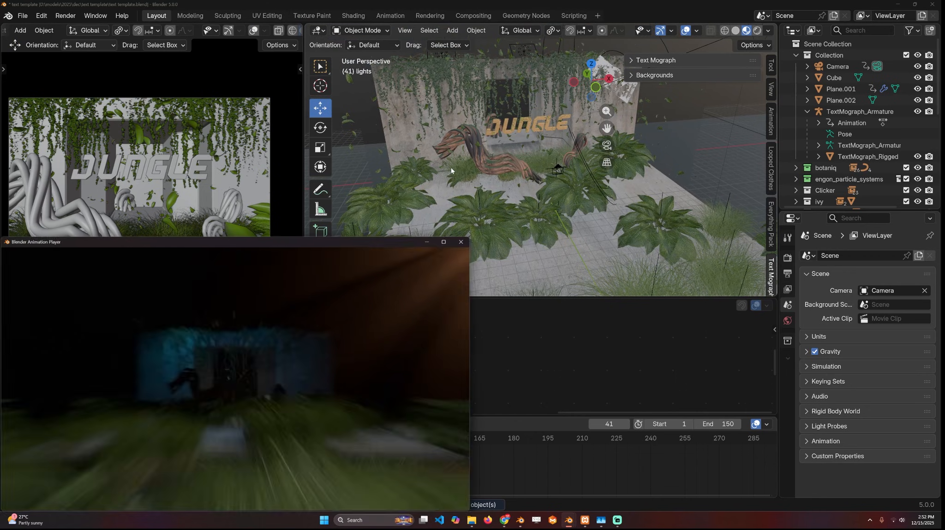
left_click_drag(346, 242, 448, 152)
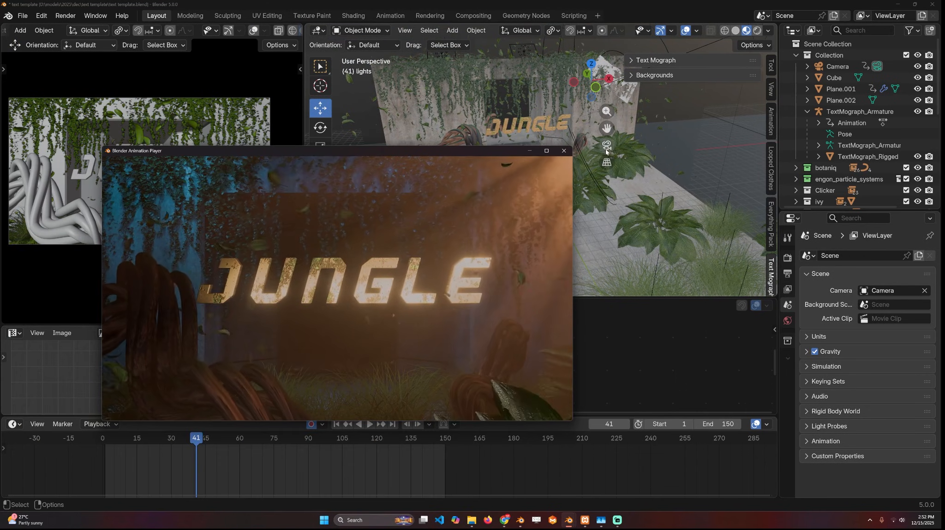
left_click(563, 150)
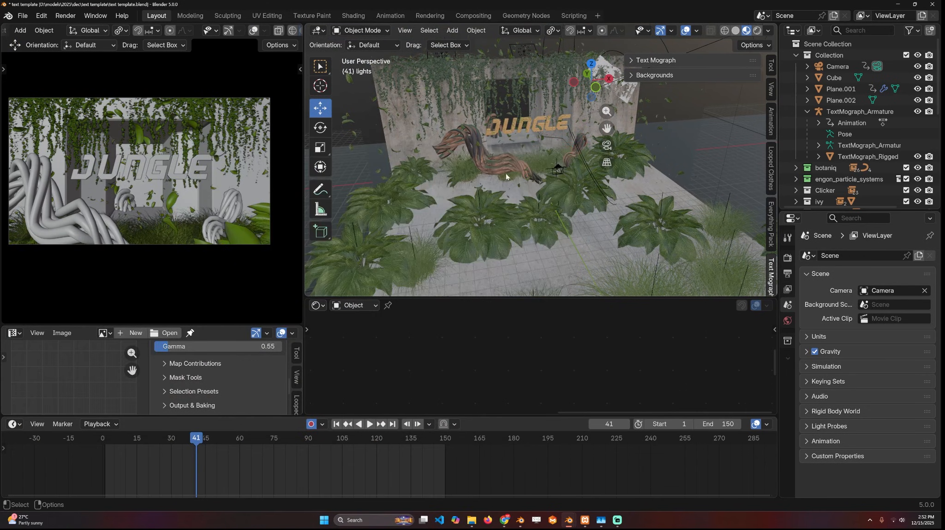
- Add a Bézier curve in the empty space beside the jungle scene
middle_click_drag(563, 151, 493, 184)
scroll(545, 165, "down", 3)
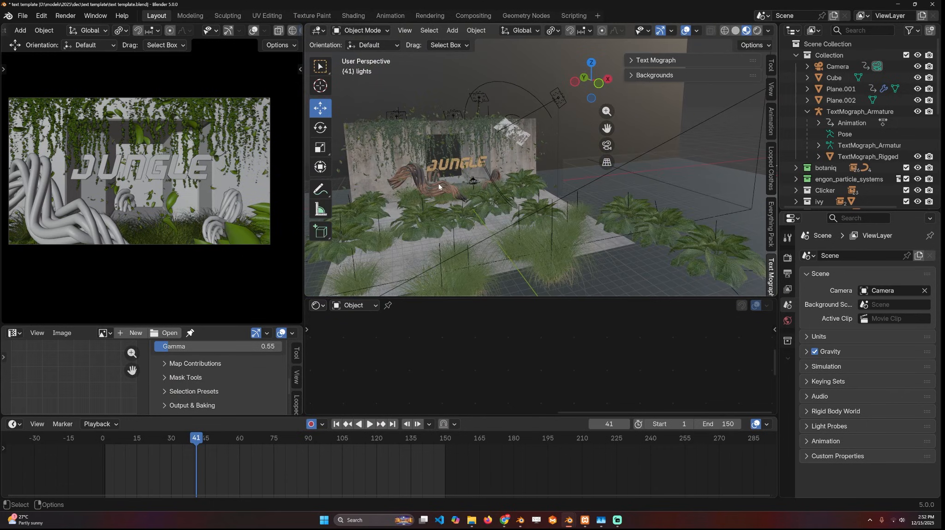
left_click(438, 185)
scroll(583, 163, "down", 3)
middle_click_drag(583, 162, 523, 174)
key("shift+a")
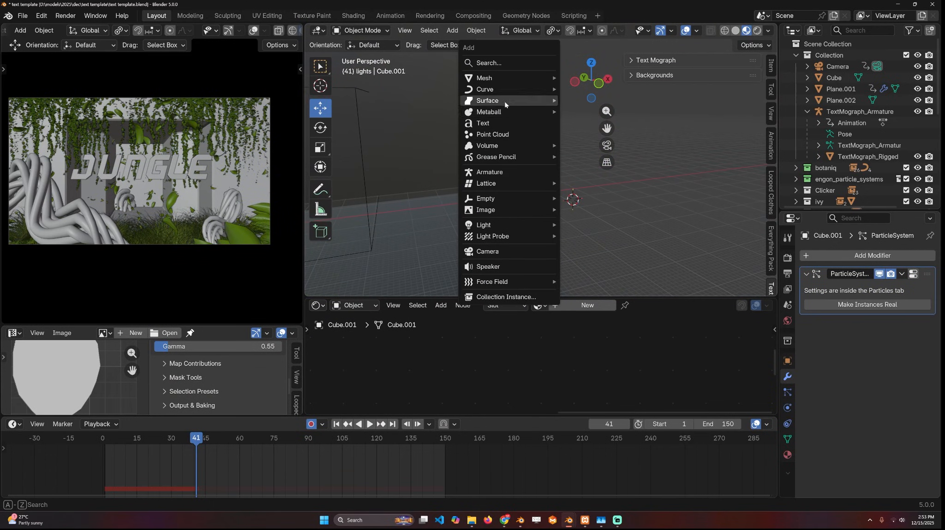
mouse_move(516, 90)
left_click(592, 92)
- Shape the Bézier curve into a wavy path with additional control points in Edit Mode
key("Tab")
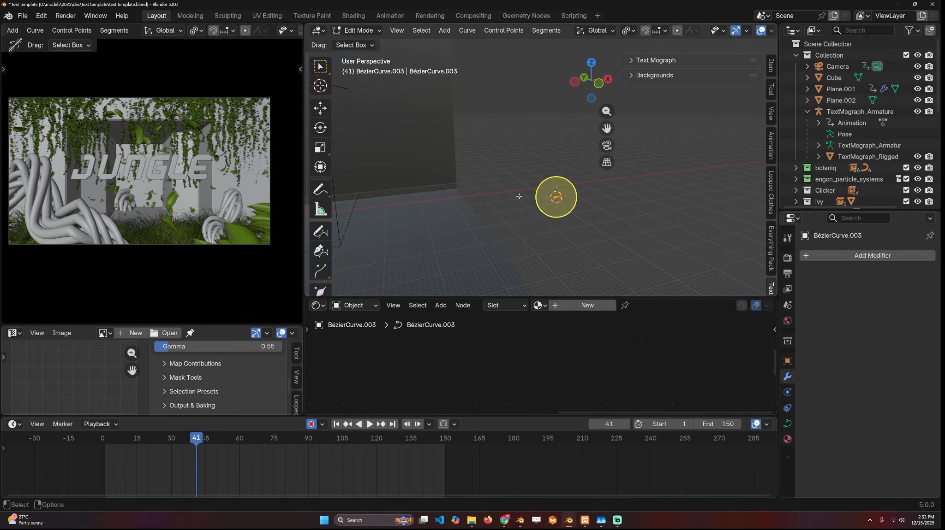
scroll(551, 224, "up", 2)
scroll(550, 223, "down", 3)
key("Tab")
- Add a Bézier circle near the wavy curve
key("shift+a")
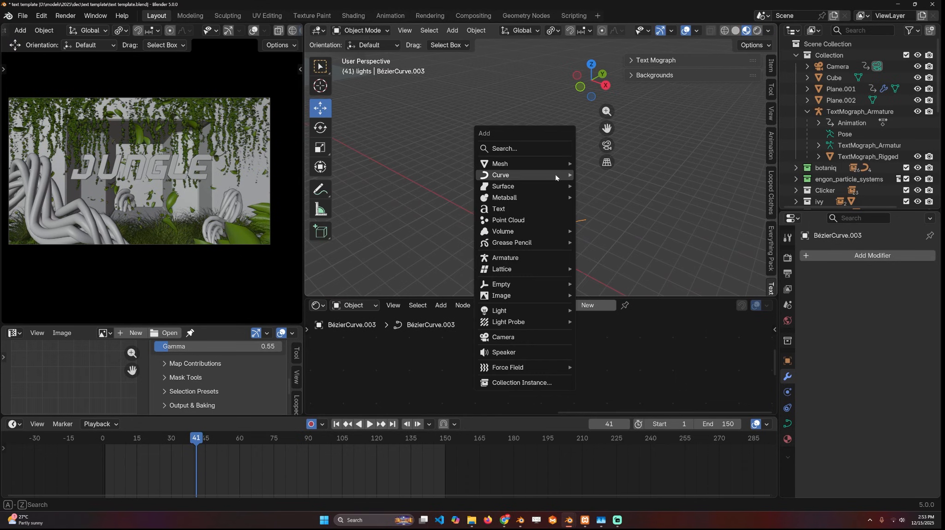
mouse_move(546, 175)
left_click(618, 185)
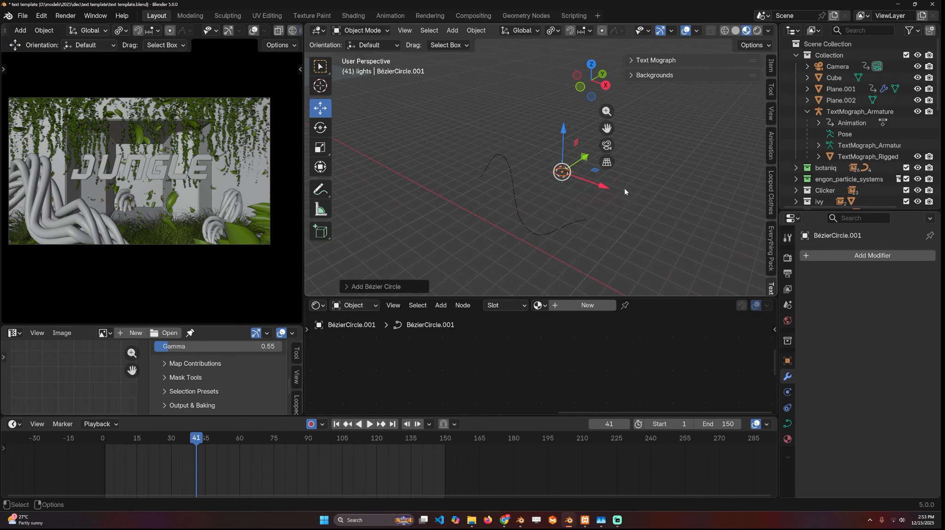
- Duplicate the circle within the same curve object and arrange four smaller circles around the original from the top view
key("Tab")
key("KP_7")
key("shift+d")
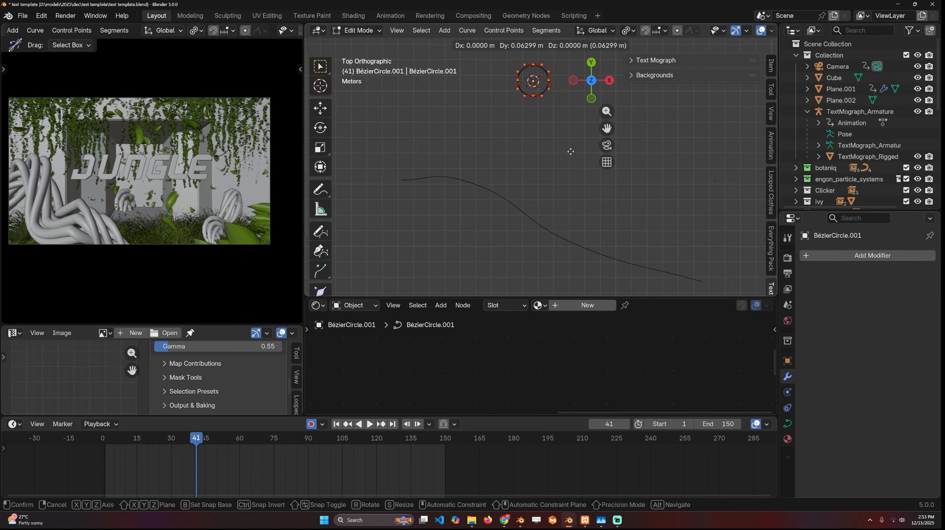
left_click(542, 183)
key("s")
right_click(546, 147)
key("Tab")
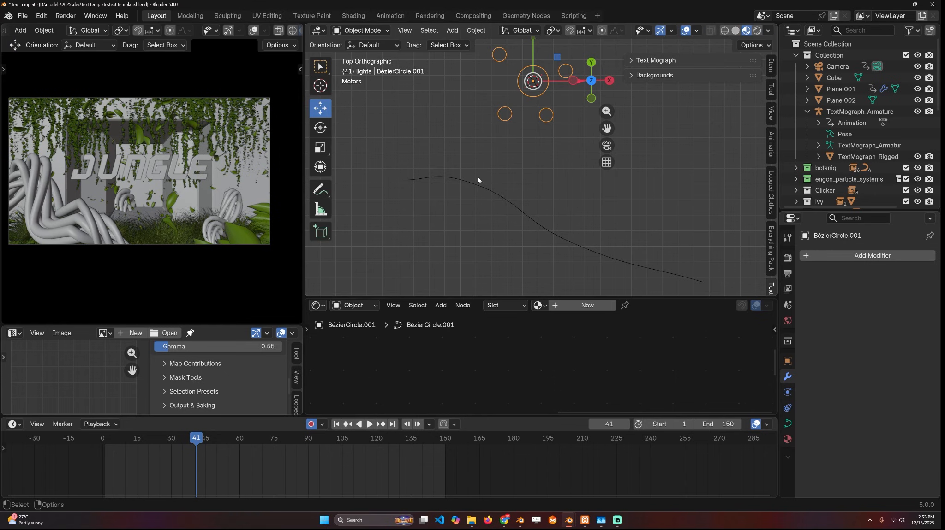
- Set the wavy curve's bevel type to Object and pick the Bézier circle group as its bevel object
left_click(476, 186)
left_click(787, 423)
scroll(832, 342, "down", 5)
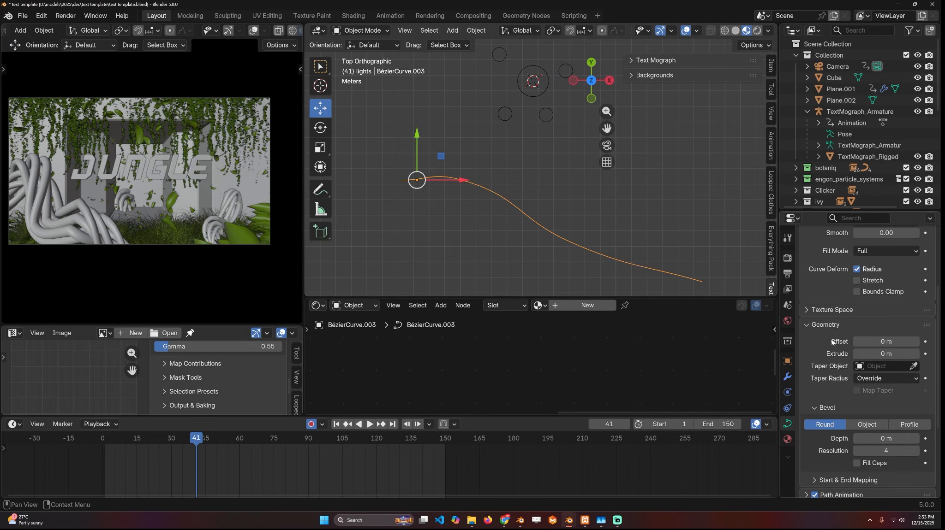
scroll(854, 443, "down", 5)
left_click(866, 334)
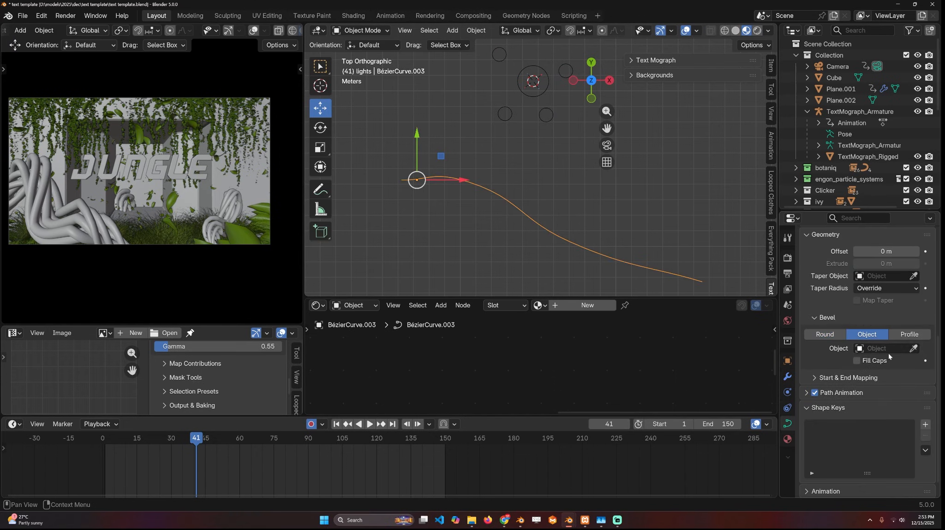
left_click(547, 87)
- Select the bevelled curve's end control point in Edit Mode and enable proportional editing with the Tilt tool active
middle_click_drag(548, 87, 557, 187)
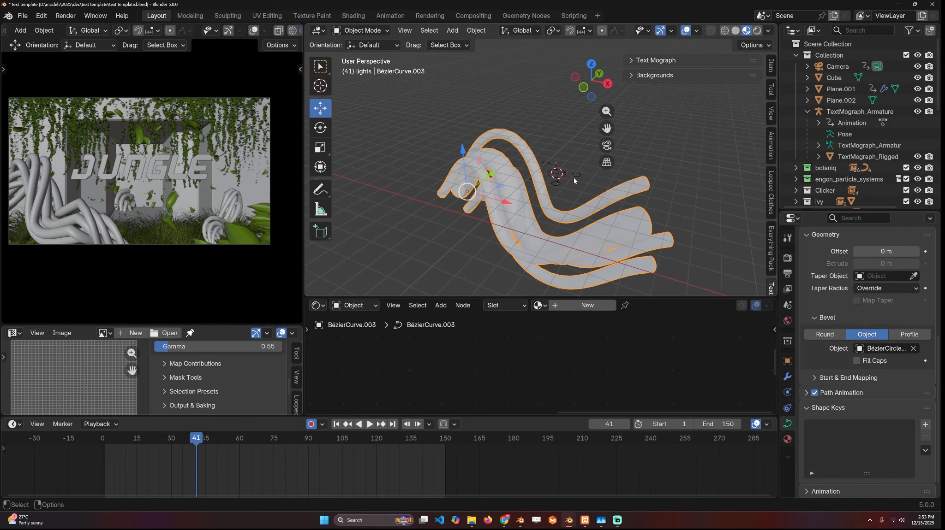
key("Tab")
scroll(568, 194, "down", 4)
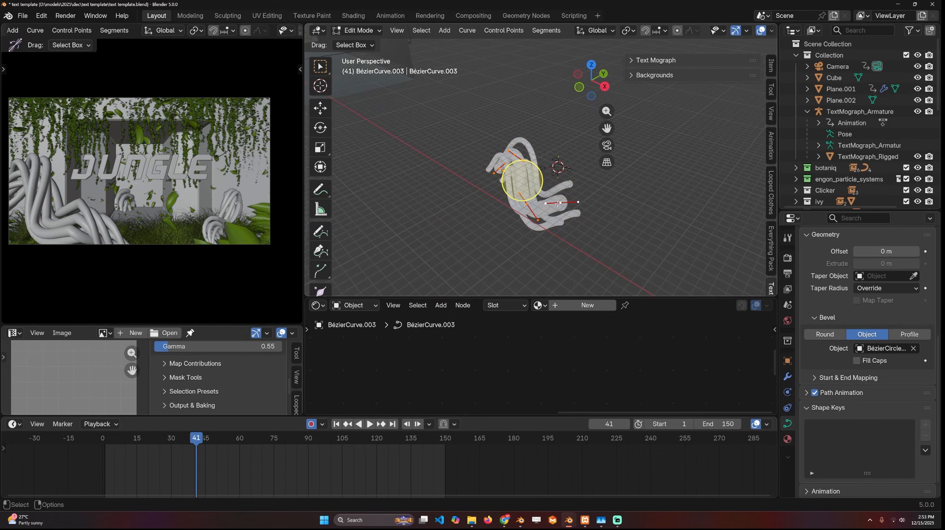
left_click(559, 203)
scroll(320, 231, "down", 3)
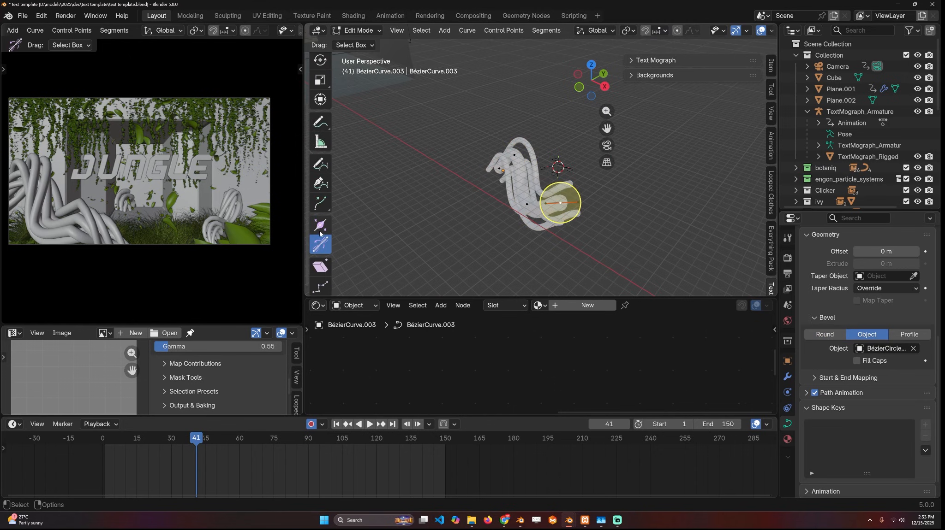
left_click(320, 225)
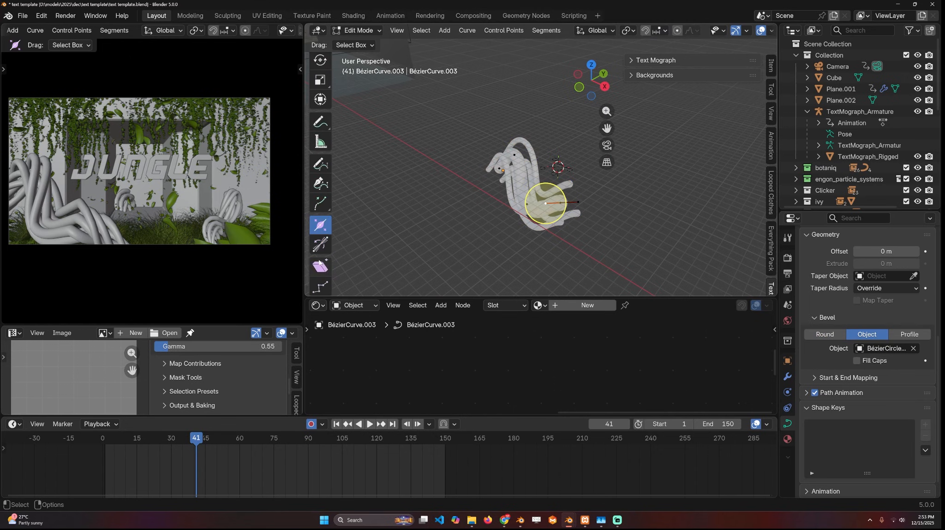
middle_click_drag(387, 241, 518, 232)
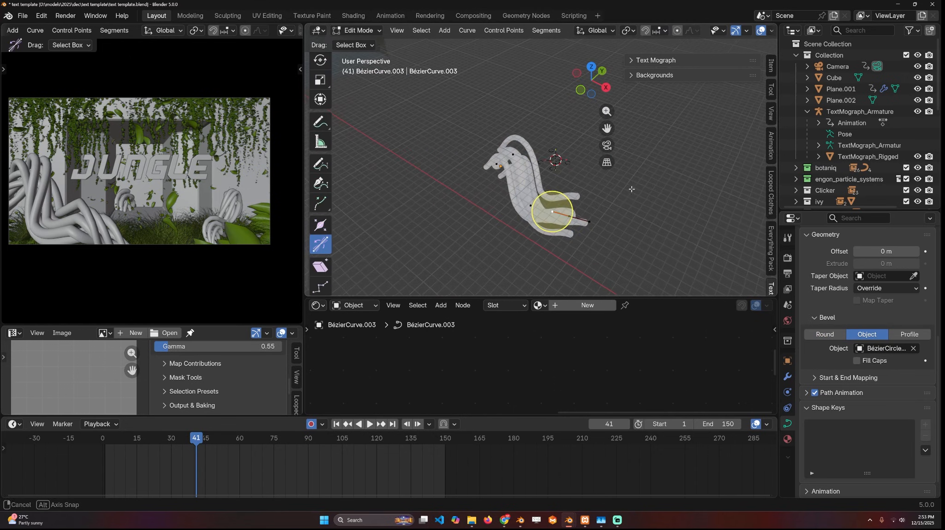
middle_click_drag(631, 189, 660, 181)
left_click(608, 196)
middle_click_drag(607, 196, 567, 190)
scroll(610, 184, "up", 2)
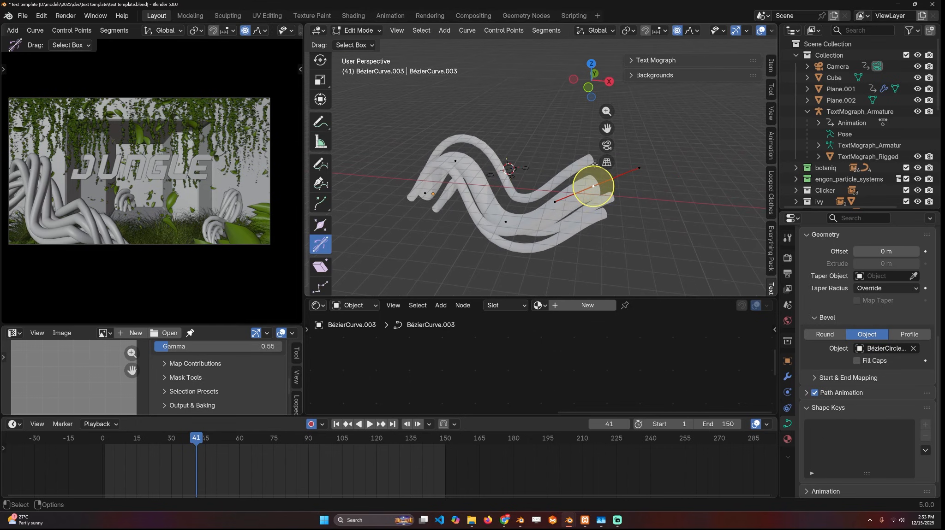
- Set proportional editing to Smooth with Connected Only and tilt the end point by about 393° to twist the strands
left_click(691, 31)
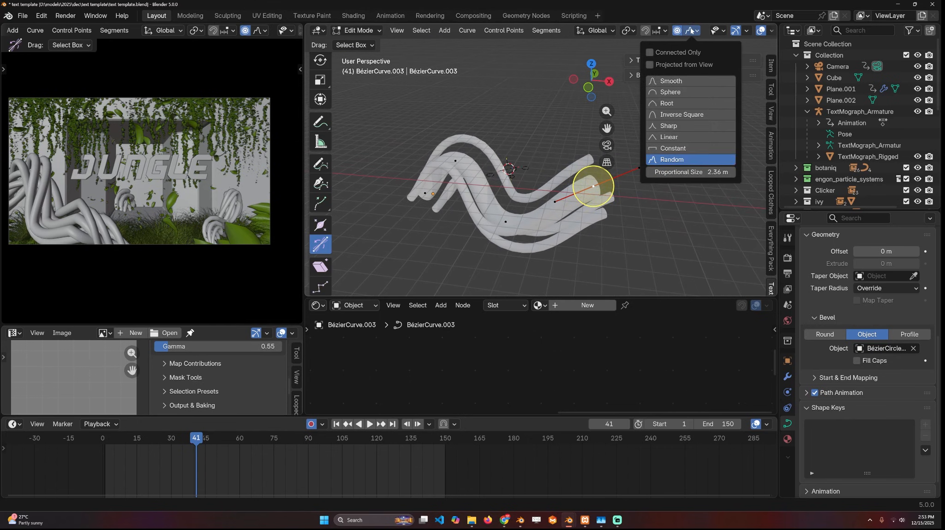
left_click(691, 82)
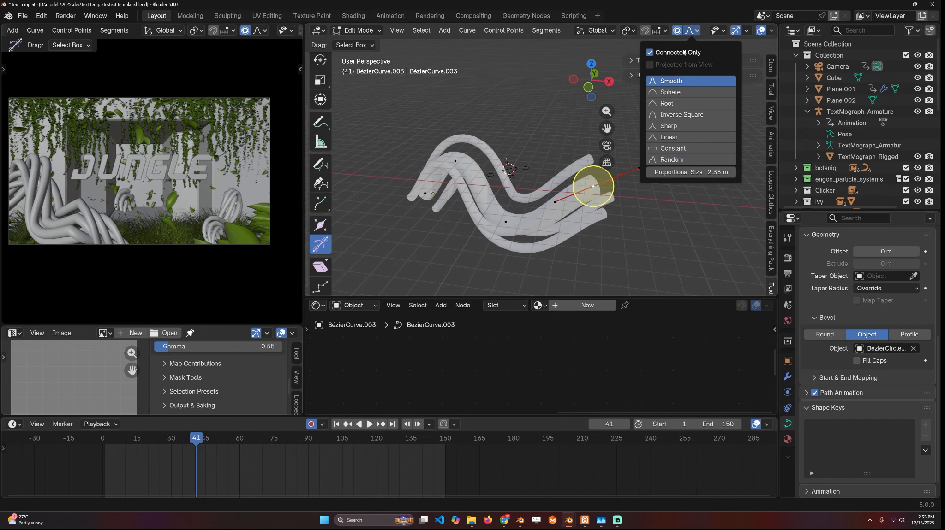
key("ctrl+t")
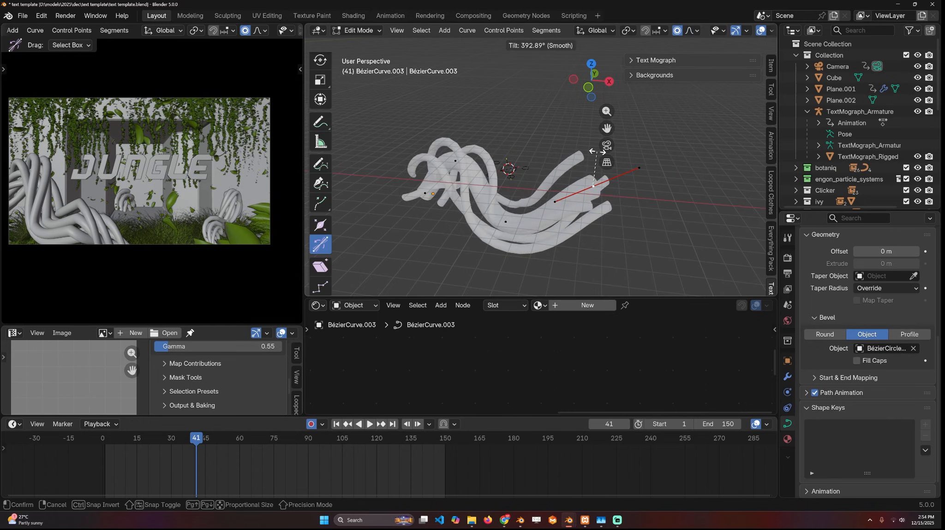
- Enlarge one of the small circles in the Bézier circle object to thicken its strand
middle_click_drag(505, 138, 514, 190)
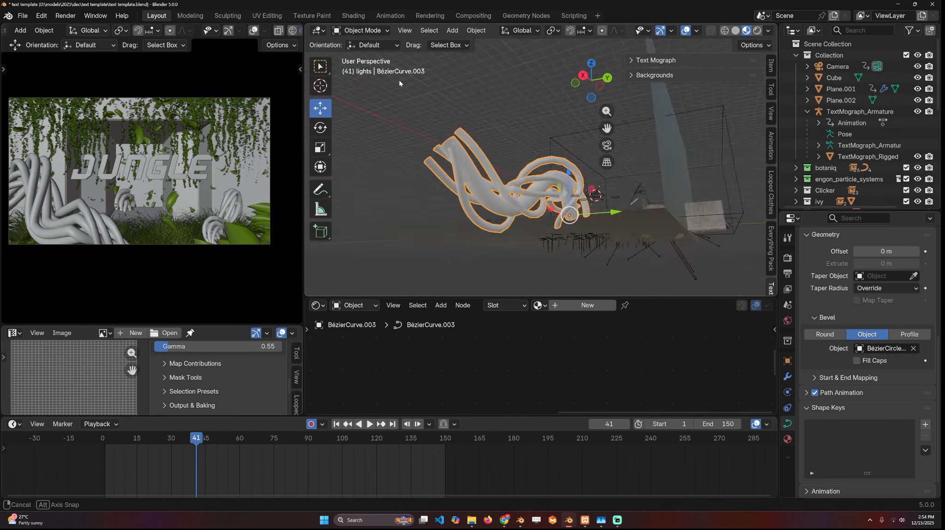
scroll(531, 182, "up", 5)
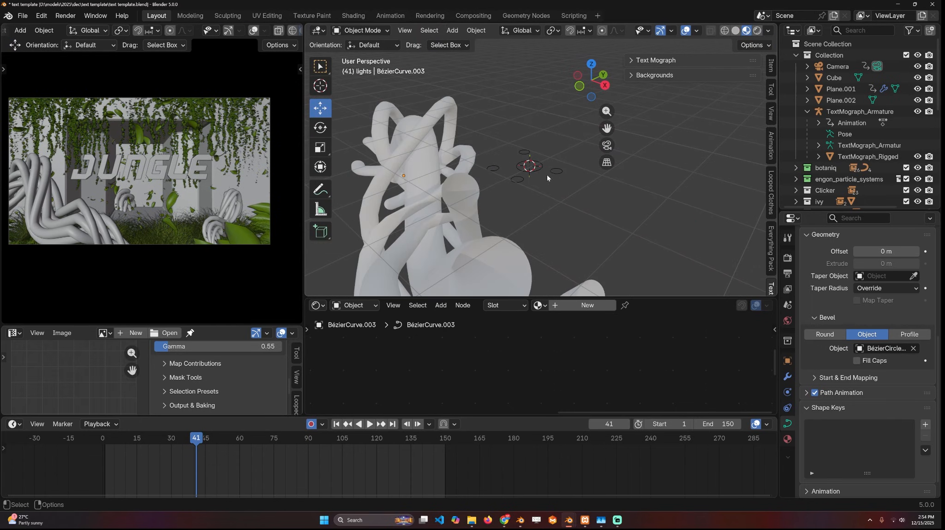
left_click(549, 172)
key("Tab")
left_click(562, 171)
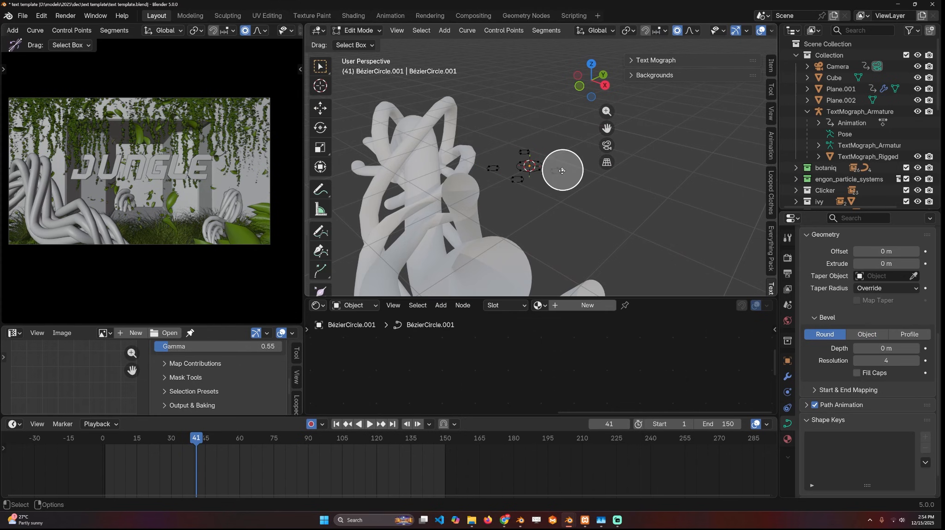
key("s")
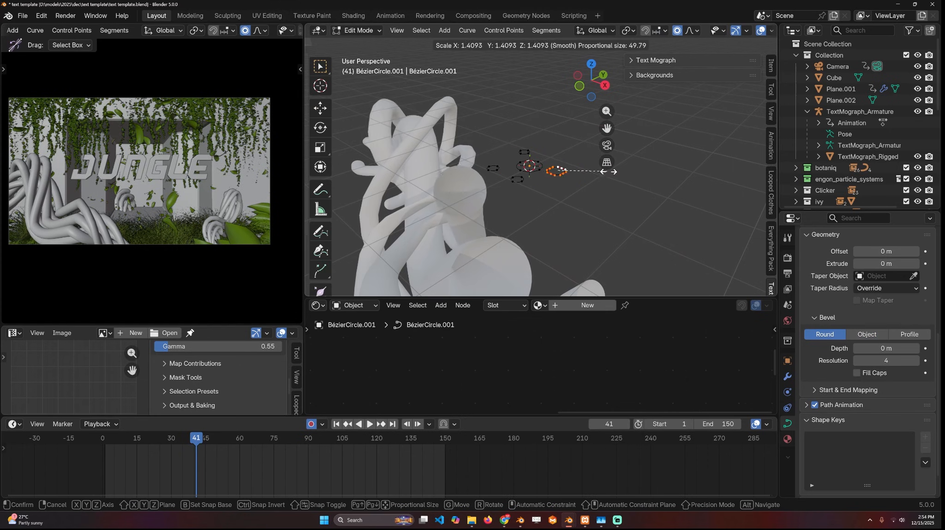
left_click(636, 171)
- Shrink the radius of the bevelled curve's raised end control point to taper the strands to a tip
scroll(586, 180, "down", 6)
middle_click_drag(580, 182, 670, 176)
scroll(670, 176, "up", 1)
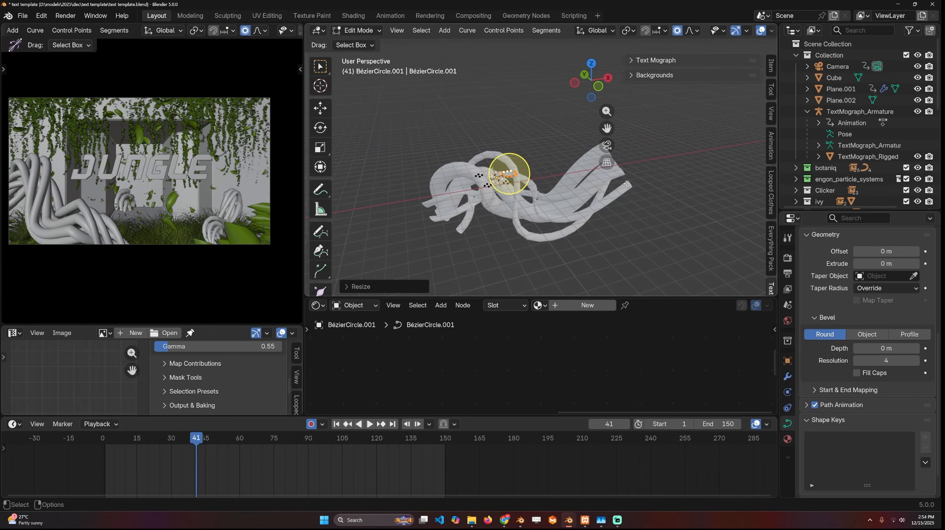
left_click(663, 171)
left_click(617, 163)
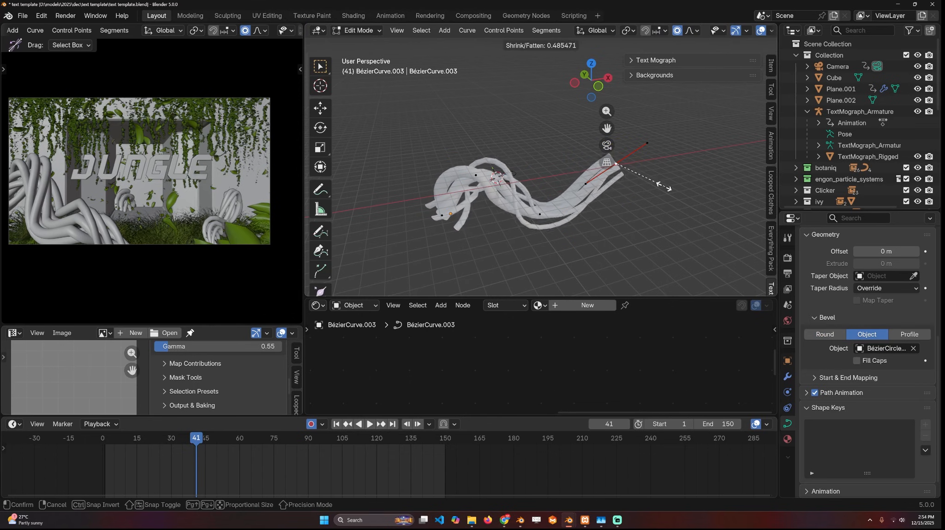
left_click(617, 164)
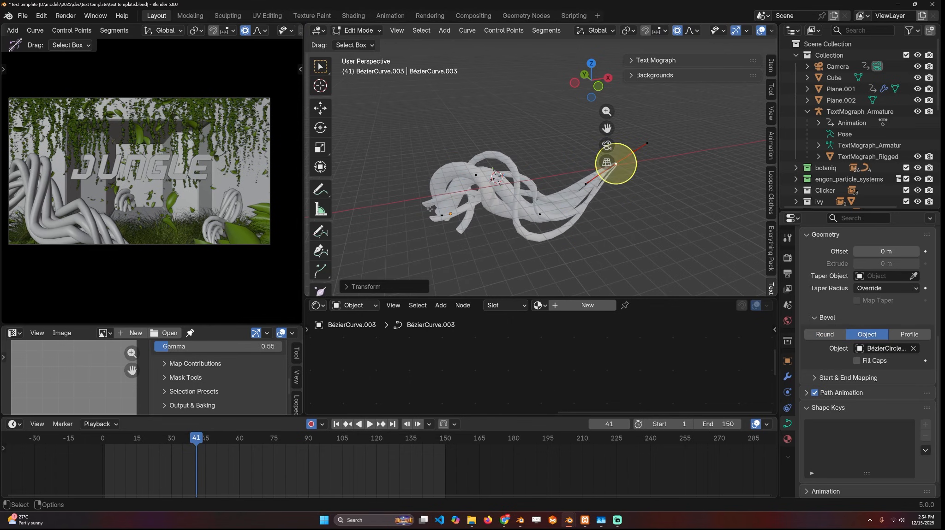
- Scale the radius of the curve's opposite end control point and return to Object Mode
left_click(442, 216)
key("alt+s")
left_click(494, 230)
key("Tab")
- Create a new material for the strands and set its Base Color to dark green
middle_click_drag(496, 217, 365, 184)
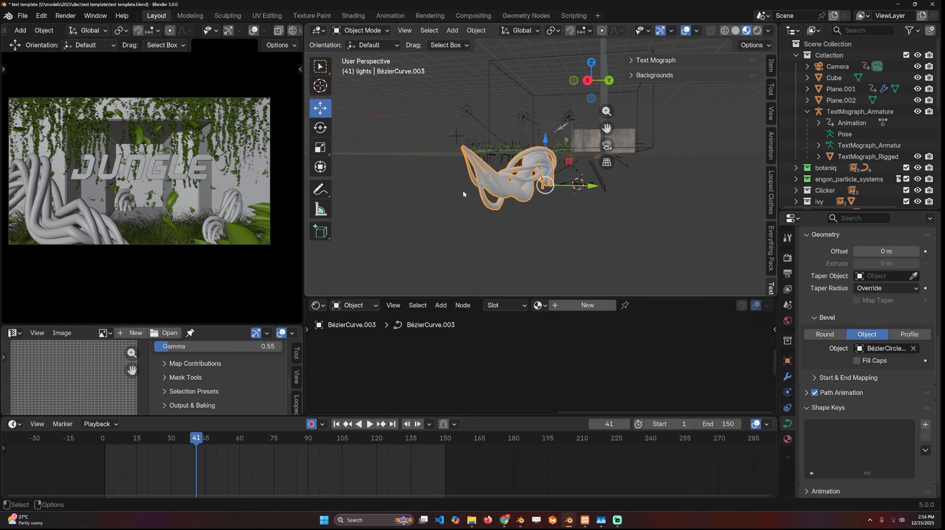
scroll(464, 194, "up", 5)
middle_click_drag(464, 194, 390, 167)
left_click(596, 308)
left_click(548, 350)
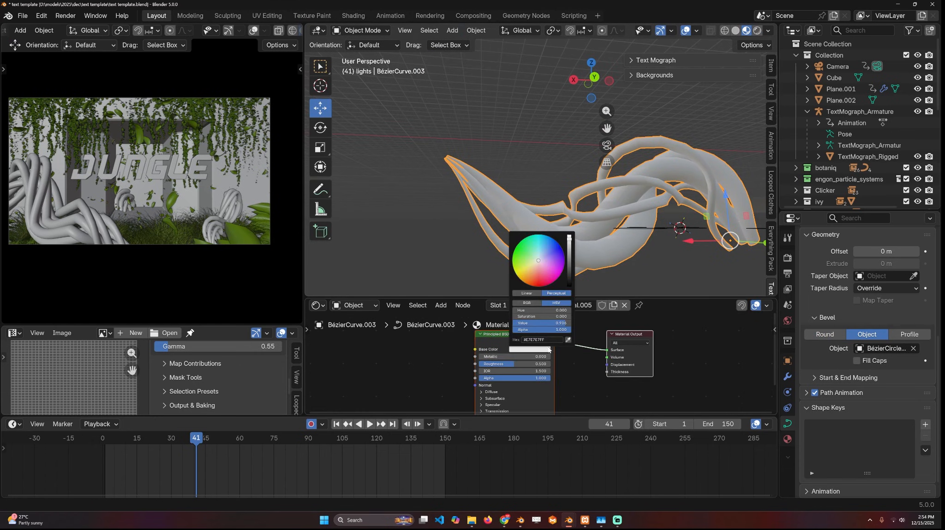
left_click(569, 274)
left_click_drag(531, 260, 530, 260)
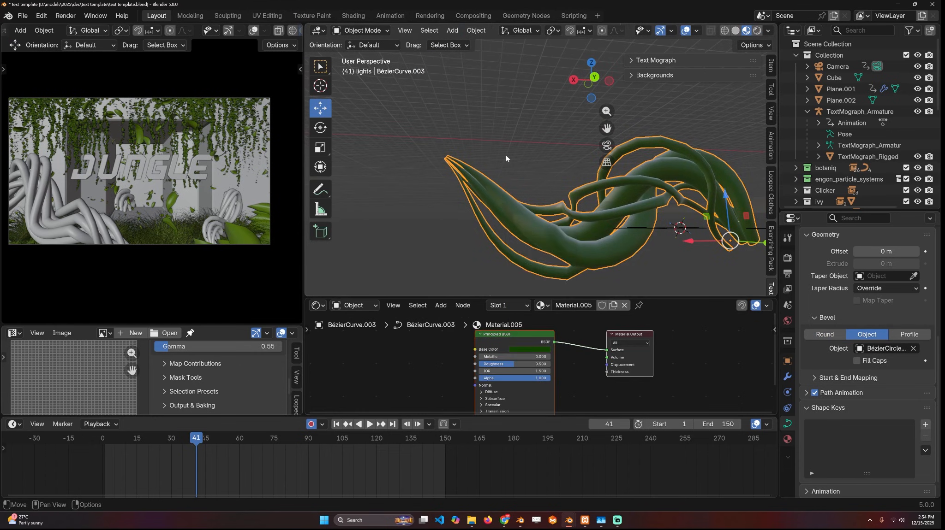
- Add a Geometry Normal node to the strands' material and preview its output on the surface
middle_click_drag(506, 158, 664, 194)
scroll(618, 226, "down", 1)
scroll(496, 345, "down", 1)
middle_click_drag(496, 345, 643, 345)
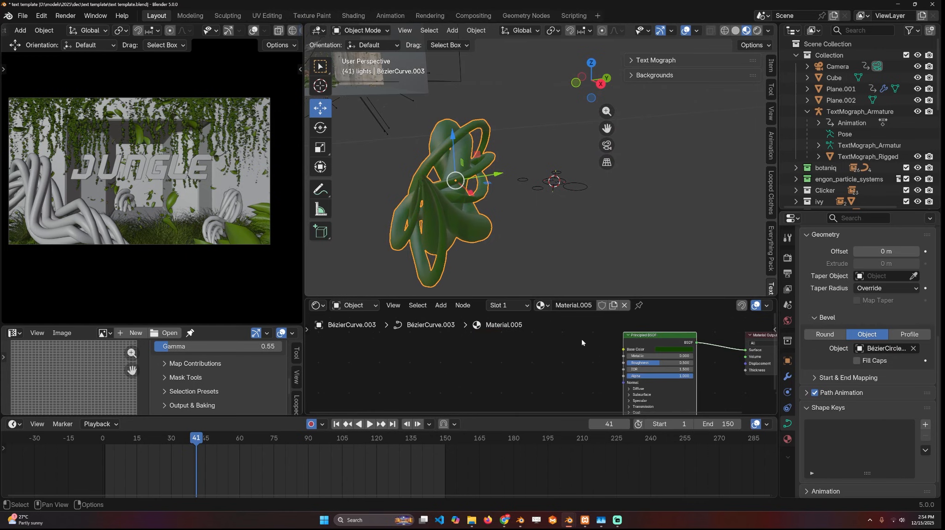
key("shift+a")
left_click(511, 347)
type("norm")
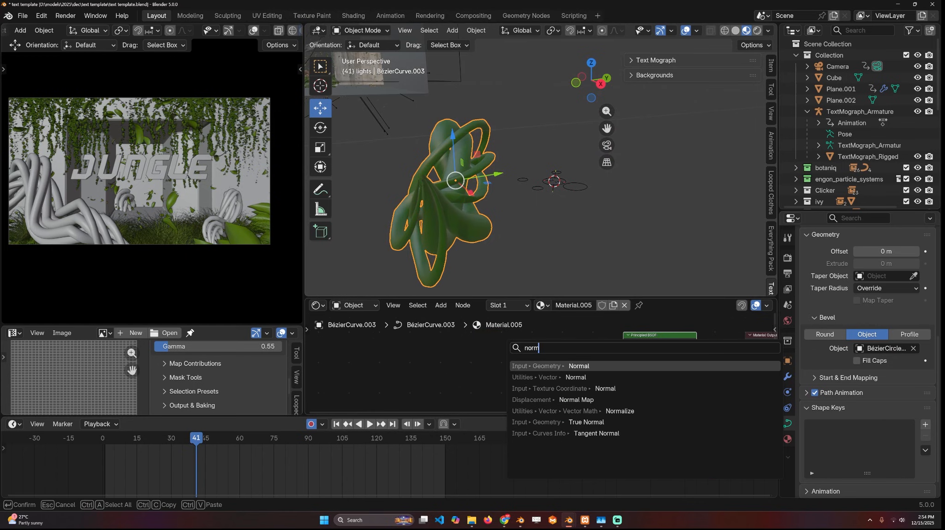
left_click(575, 366)
left_click(411, 338)
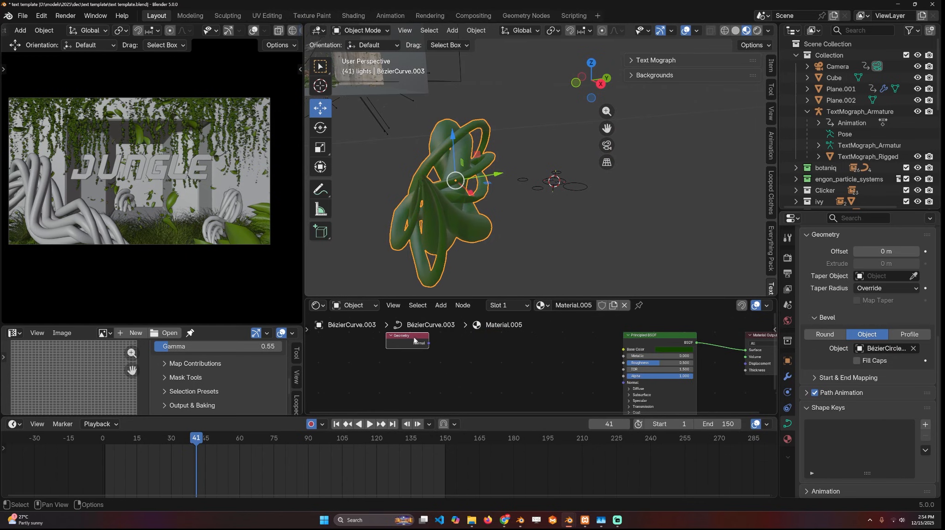
left_click(413, 338, "ctrl+shift")
- Add a Separate XYZ node after the Normal output and preview its Z channel on the strands
key("shift+a")
type("xyz")
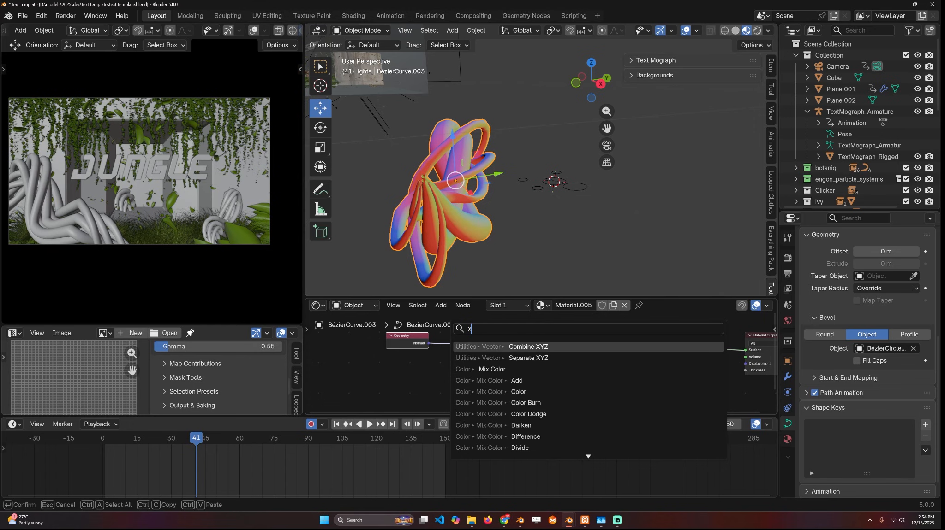
left_click(489, 358)
left_click(500, 350)
left_click(502, 352, "ctrl+shift")
left_click(503, 353, "ctrl+shift")
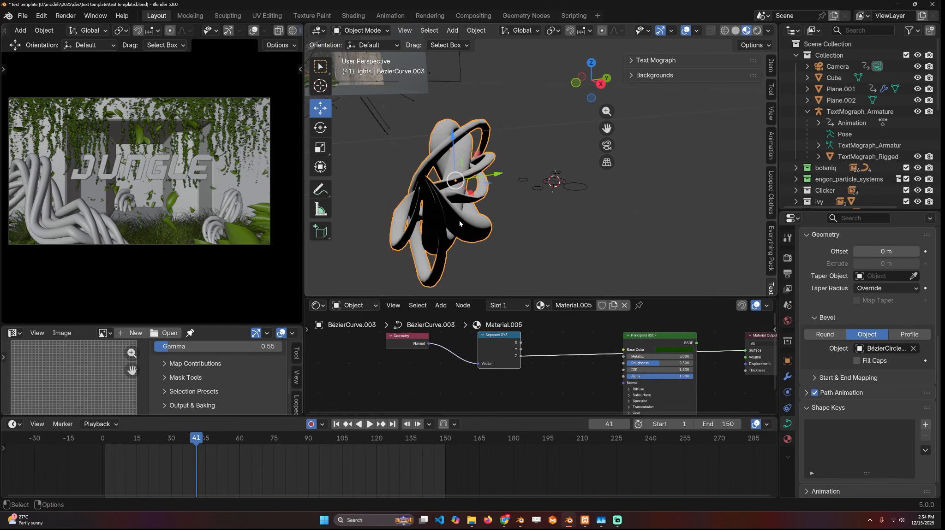
middle_click_drag(465, 196, 524, 206)
scroll(543, 363, "down", 2)
scroll(553, 348, "up", 1)
middle_click_drag(424, 168, 428, 146)
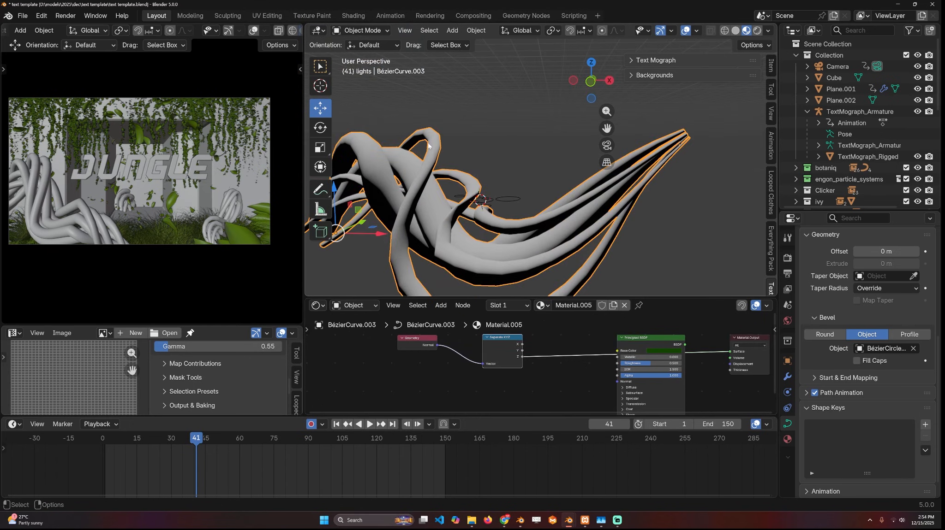
- Add a Mix Color node with the Z channel as Factor and connect its Result to Base Color
left_click_drag(506, 361, 483, 351)
key("shift+a")
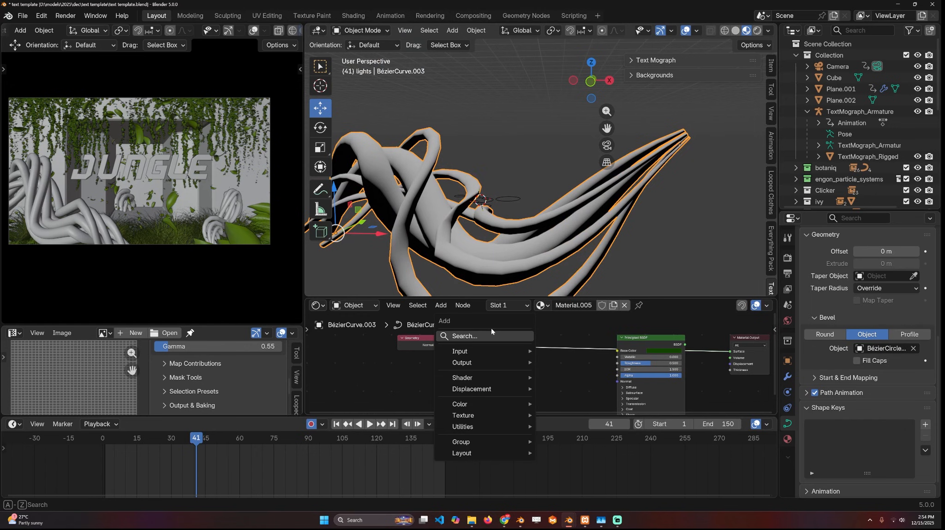
left_click(493, 336)
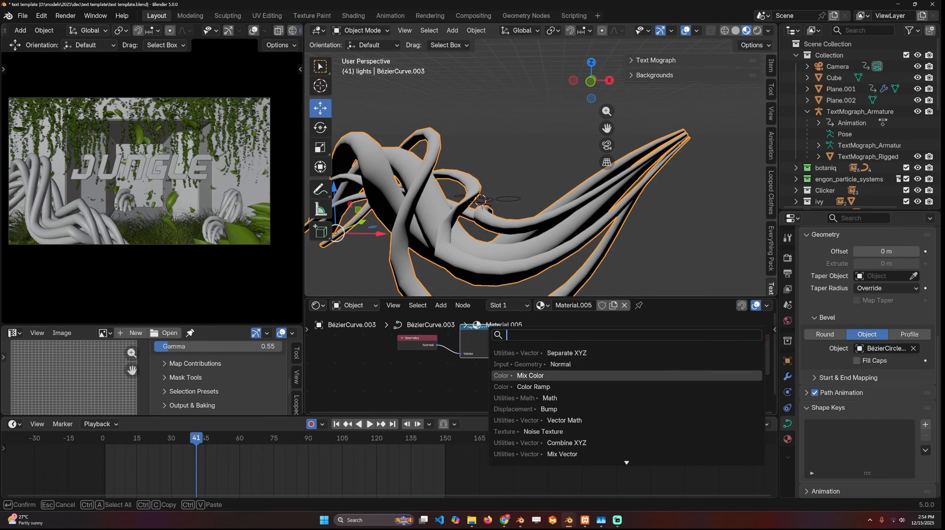
left_click(530, 376)
left_click(538, 356)
middle_click_drag(512, 207, 461, 218)
scroll(542, 362, "up", 4)
scroll(526, 331, "down", 1)
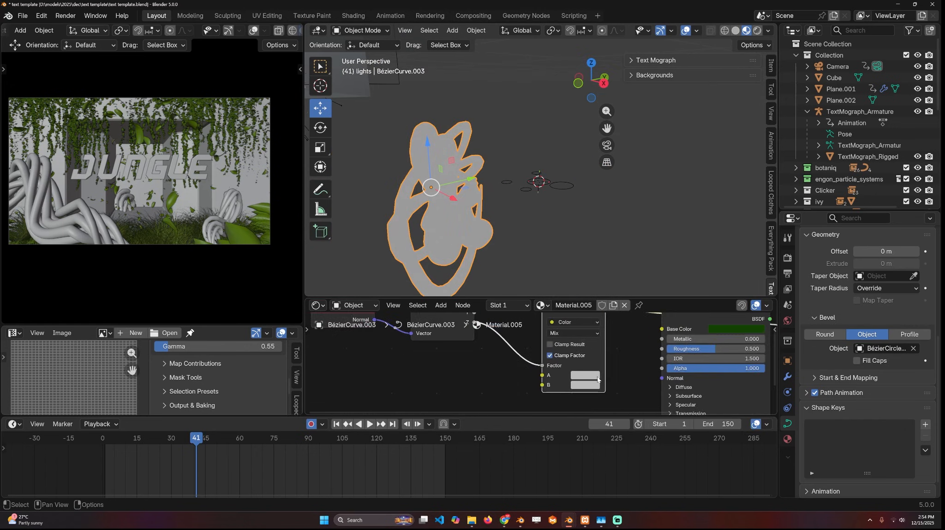
left_click_drag(635, 337, 636, 336)
left_click(651, 329, "ctrl+shift")
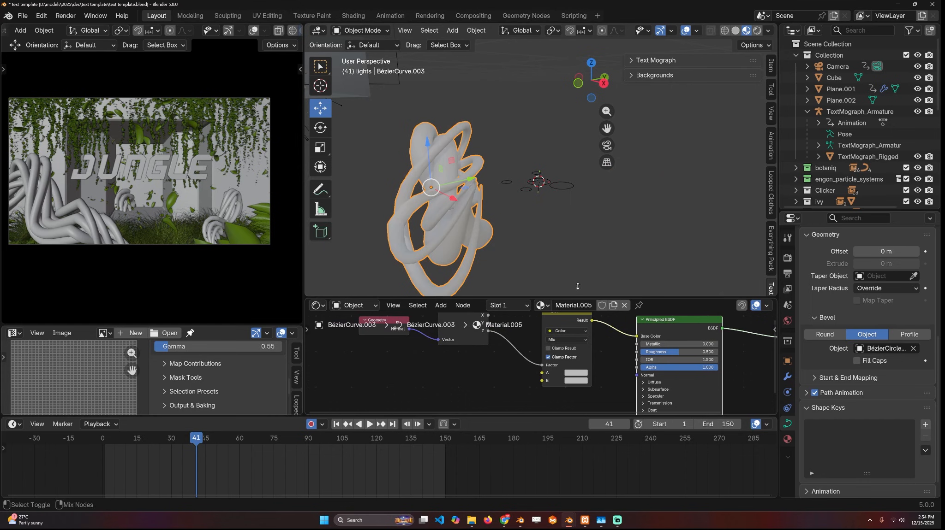
- Add an Image Texture node below the Separate XYZ node in the strands' material
middle_click_drag(490, 160, 519, 162)
middle_click_drag(467, 378, 499, 363)
key("shift+a")
left_click(463, 358)
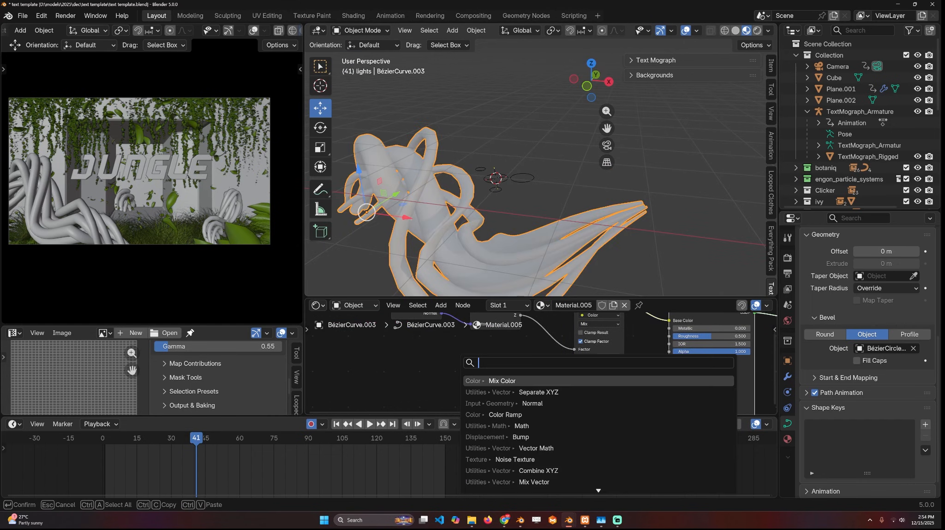
type("image")
key("Return")
left_click(367, 348)
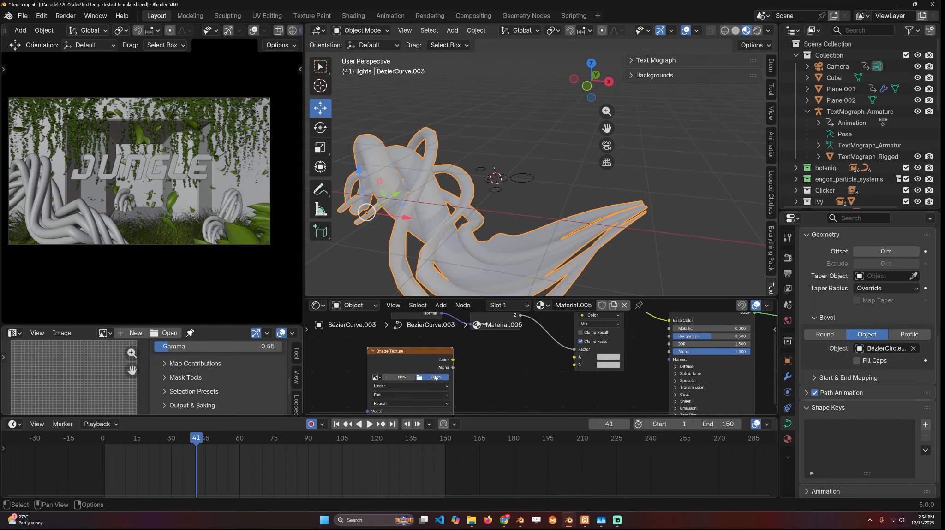
- Load wood_dark_chipboard_texture.jpg from the wood textures folder into the Image Texture node
left_click(433, 377)
left_click(133, 50)
left_click(232, 34)
double_click(412, 108)
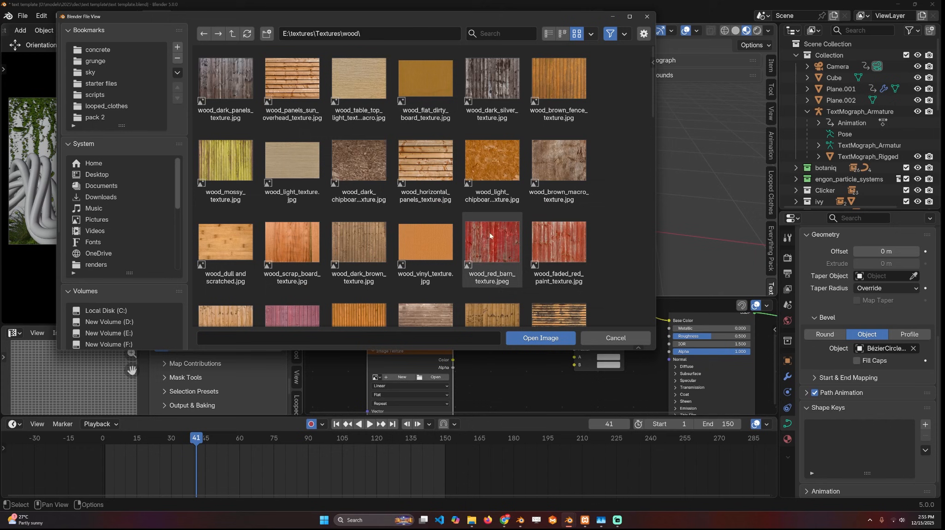
double_click(364, 157)
- Preview the wood texture on the strands, connect its Color to Mix input A, and restore the shader output
left_click(448, 365, "ctrl+shift")
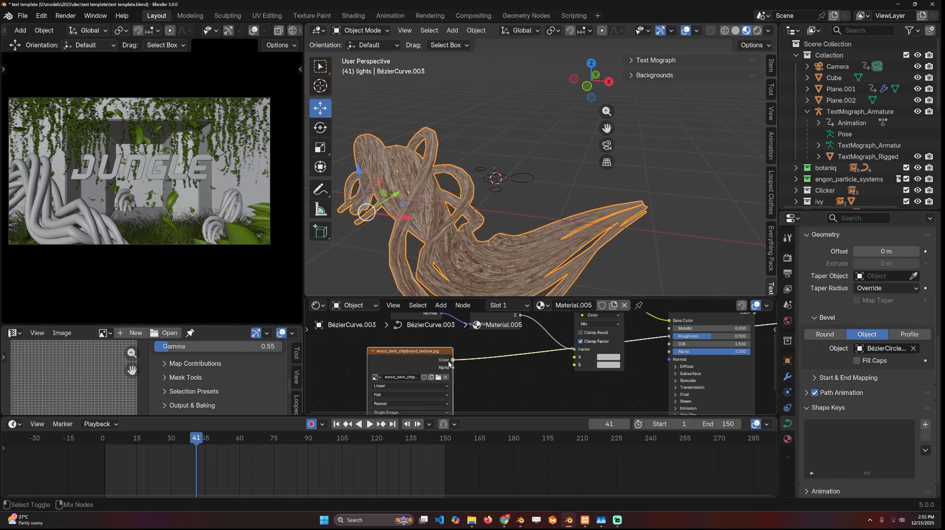
middle_click_drag(555, 180, 513, 190)
middle_click_drag(553, 331, 526, 341)
middle_click_drag(530, 150, 460, 124)
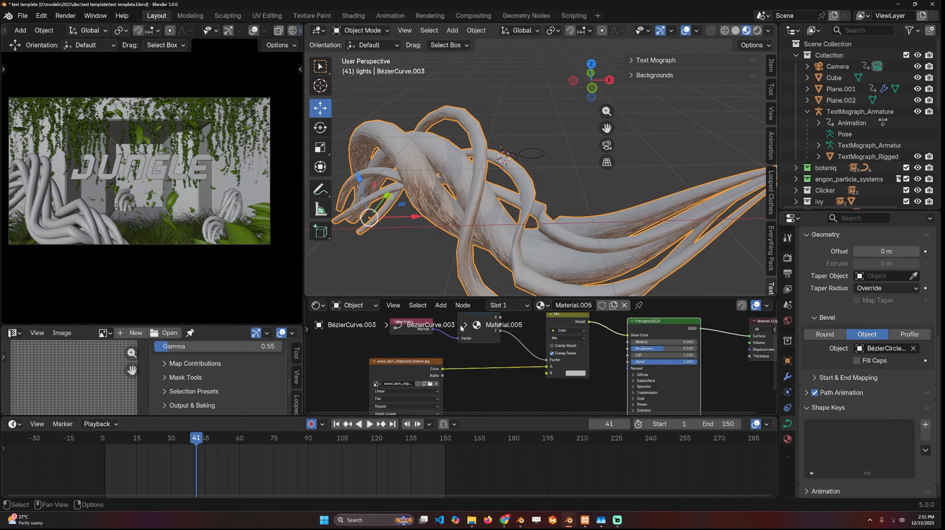
- Duplicate the wood Image Texture node and load the asphalt pavement moss texture into the copy
middle_click_drag(401, 375, 449, 344)
left_click(450, 344)
key("shift+d")
left_click(344, 340)
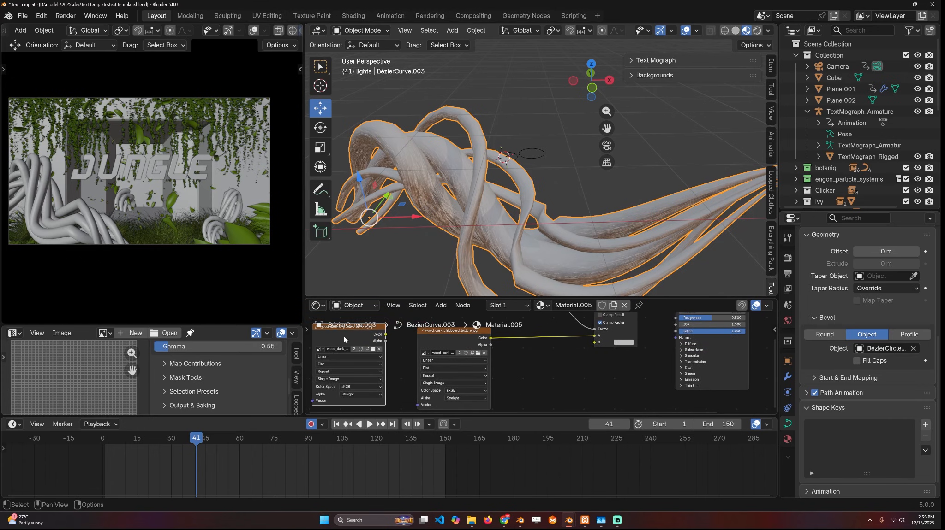
left_click(373, 350)
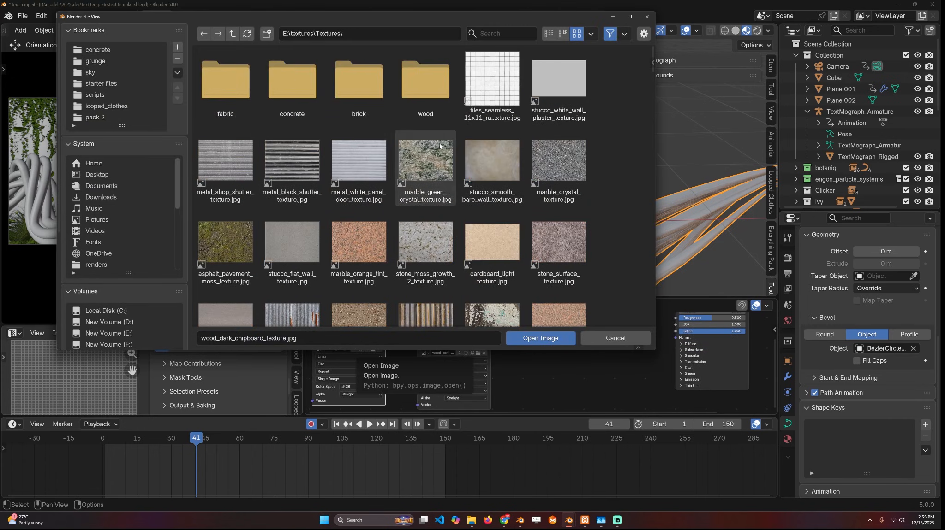
double_click(226, 243)
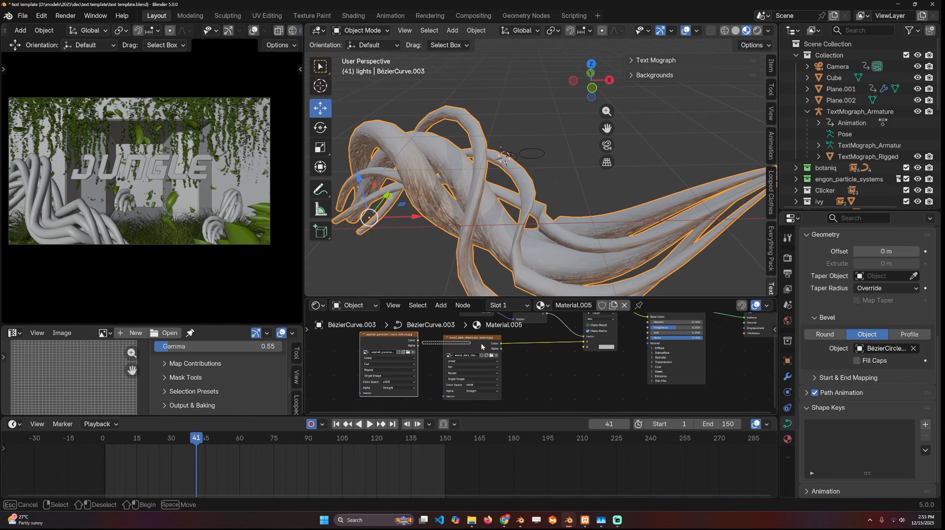
- Connect the moss texture's Color to input B of the Mix node
left_click(423, 340)
left_click_drag(582, 348, 583, 350)
middle_click_drag(584, 236, 536, 228)
middle_click_drag(529, 366, 537, 414)
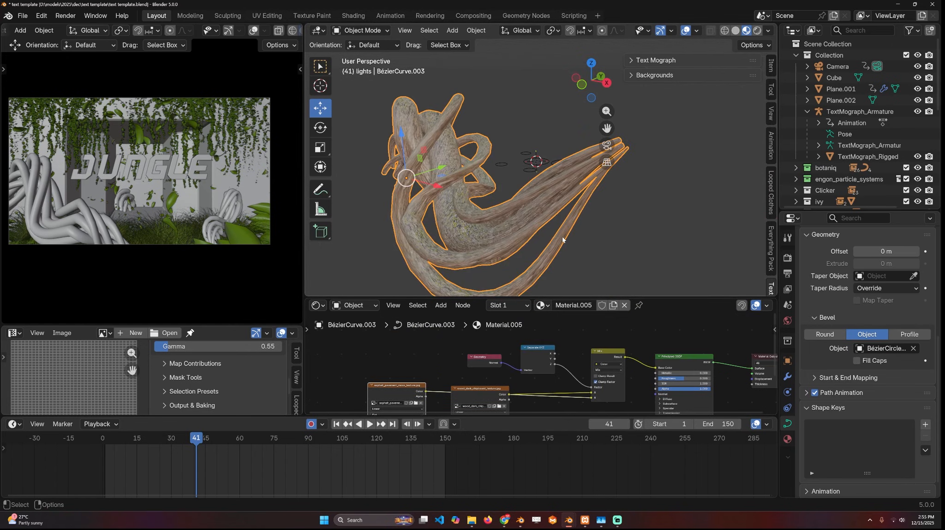
- Insert a Color Ramp between the Z output and the Mix Factor, moving its stops closer for a sharper moss transition
left_click_drag(558, 323, 448, 371)
left_click_drag(527, 355, 469, 347)
key("shift+a")
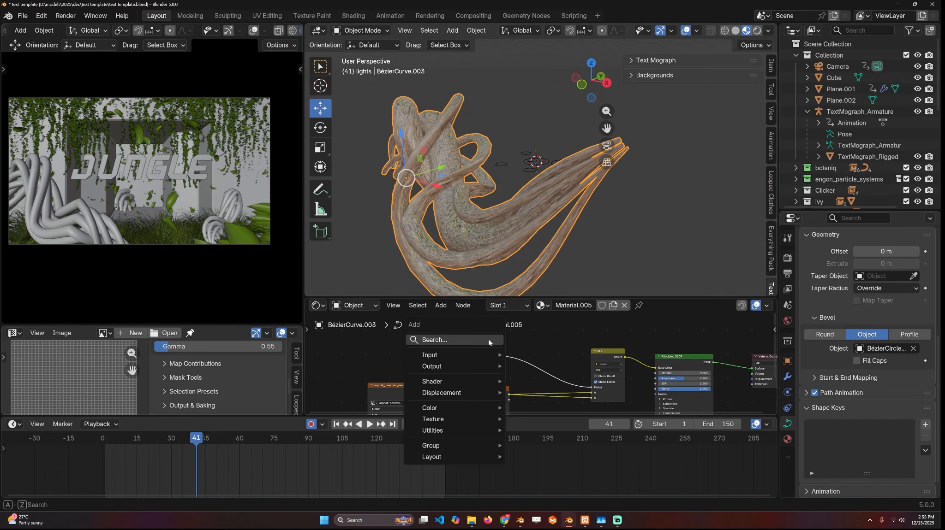
type("ra")
key("Down")
key("Down")
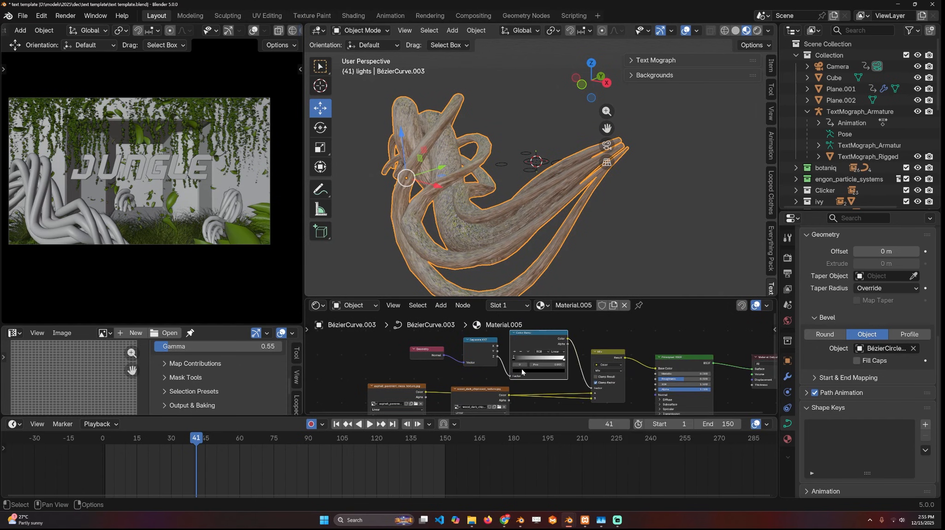
key("g")
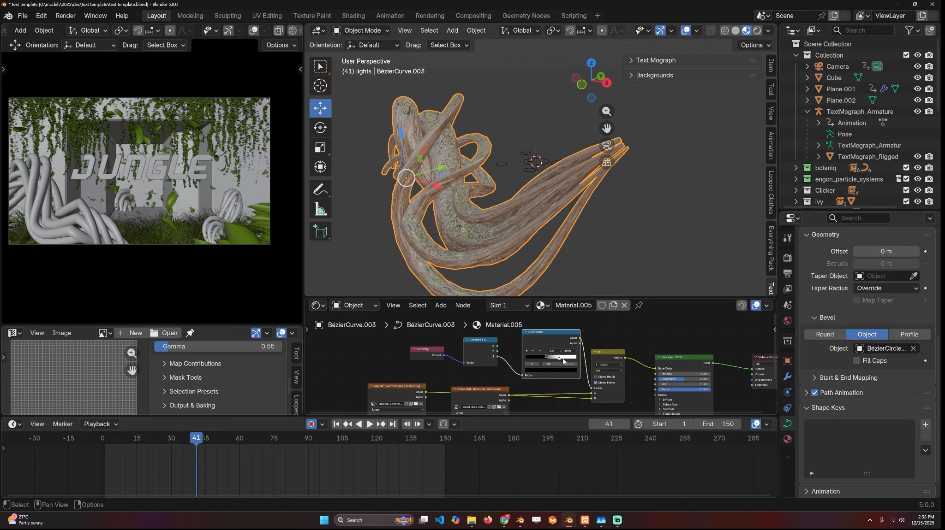
scroll(541, 364, "down", 5)
mouse_move(505, 161)
middle_mouse_down()
mouse_move(362, 154)
mouse_move(512, 161)
middle_mouse_up()
scroll(517, 339, "up", 5)
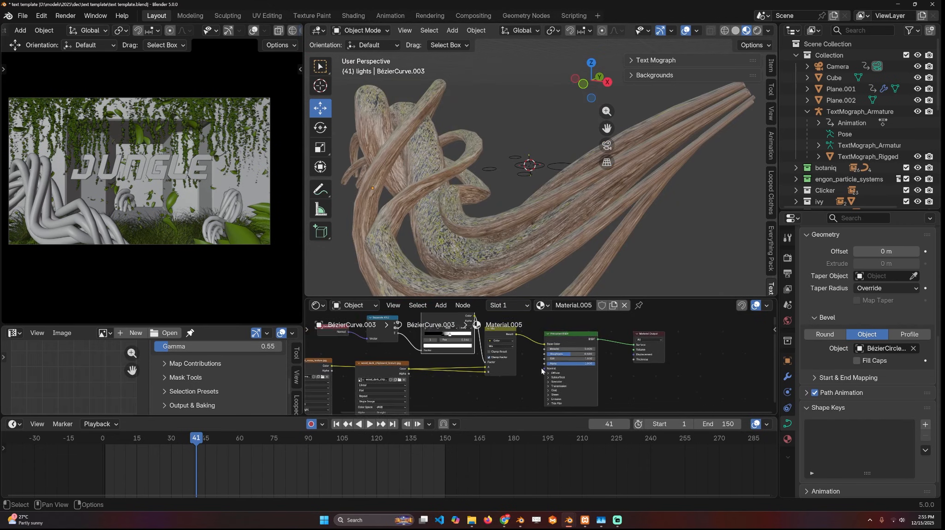
- Connect the Mix Result to the Principled BSDF's Roughness and move the shader nodes aside to make room
left_click_drag(543, 358, 543, 355)
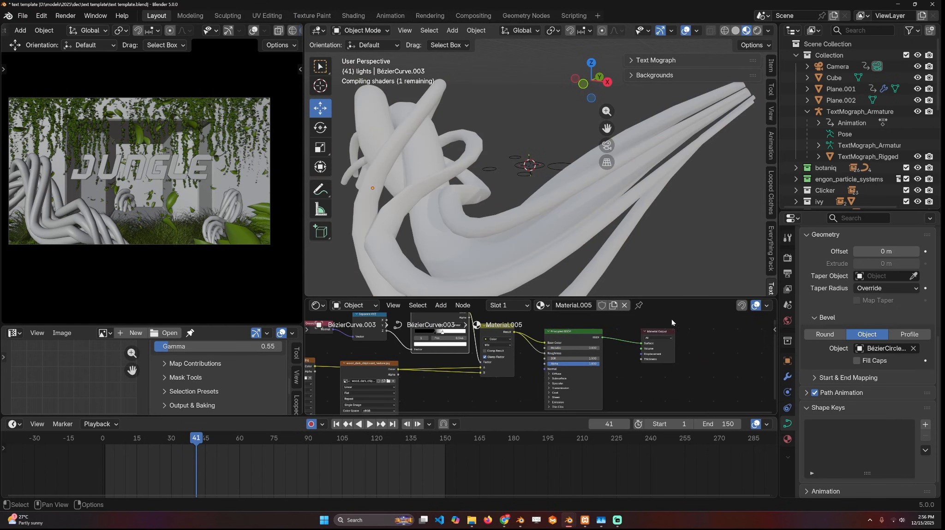
left_click_drag(685, 321, 569, 343)
key("g")
left_click(675, 337)
- Insert a Math node set to Add on the link between the Mix Result and Roughness
key("shift+a")
left_click(553, 363)
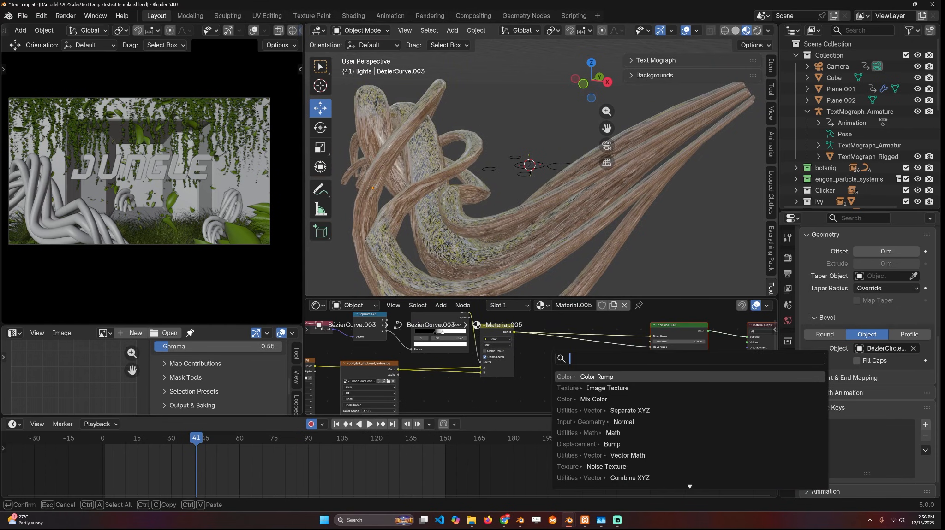
type("ma")
key("Return")
left_click(610, 356)
left_click_drag(608, 352, 585, 351)
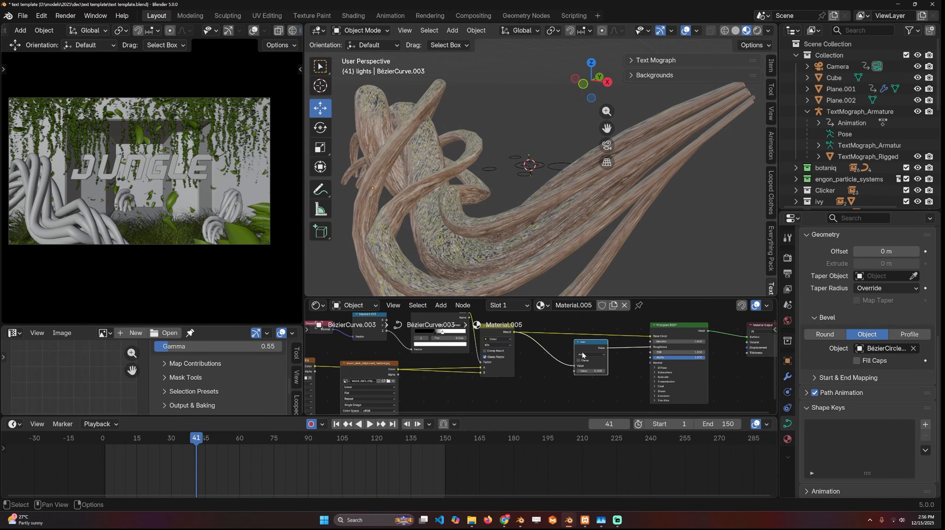
- Add a Bump node below the Math node and connect the Mix Result to its Height input
middle_click_drag(582, 355, 572, 339)
key("shift+a")
type("bum")
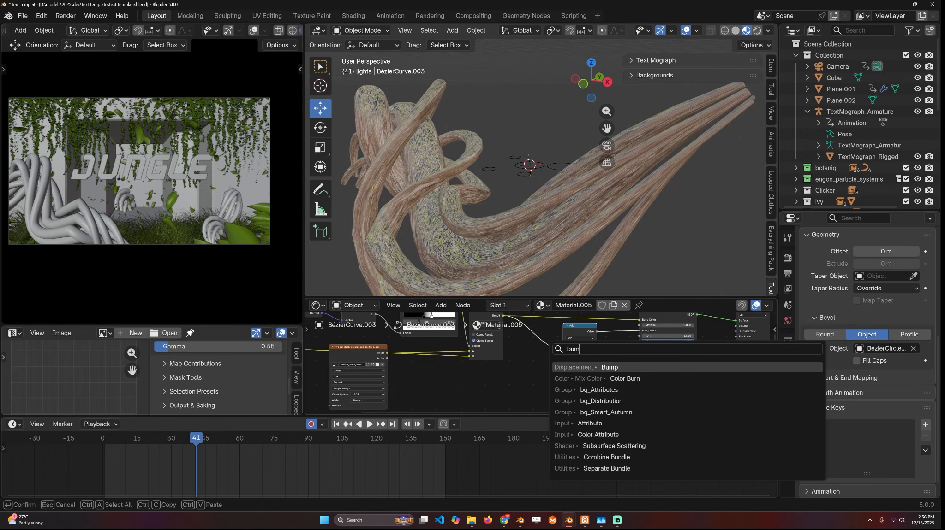
key("Return")
left_click(588, 369)
scroll(541, 358, "down", 1)
left_click_drag(506, 319, 585, 349)
left_click(563, 326)
middle_click_drag(514, 336, 516, 371)
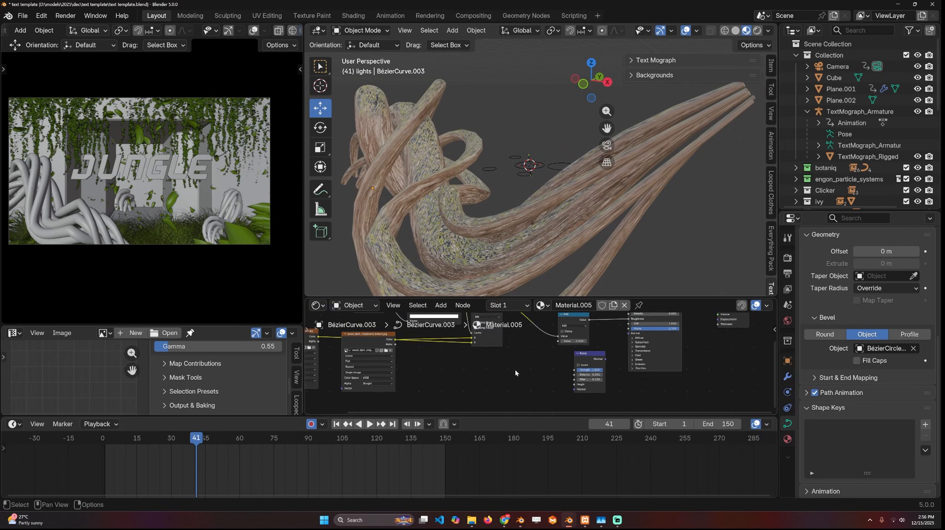
scroll(517, 370, "down", 3)
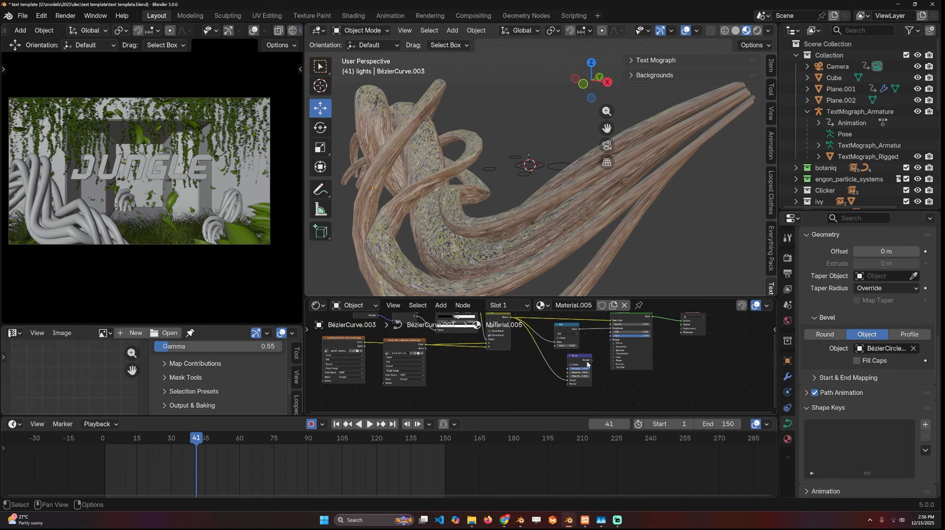
- Connect the Bump node's Normal to the Principled BSDF's Normal and adjust the bump distance
left_click_drag(603, 348, 609, 340)
middle_click_drag(572, 210, 565, 203)
scroll(584, 384, "up", 1)
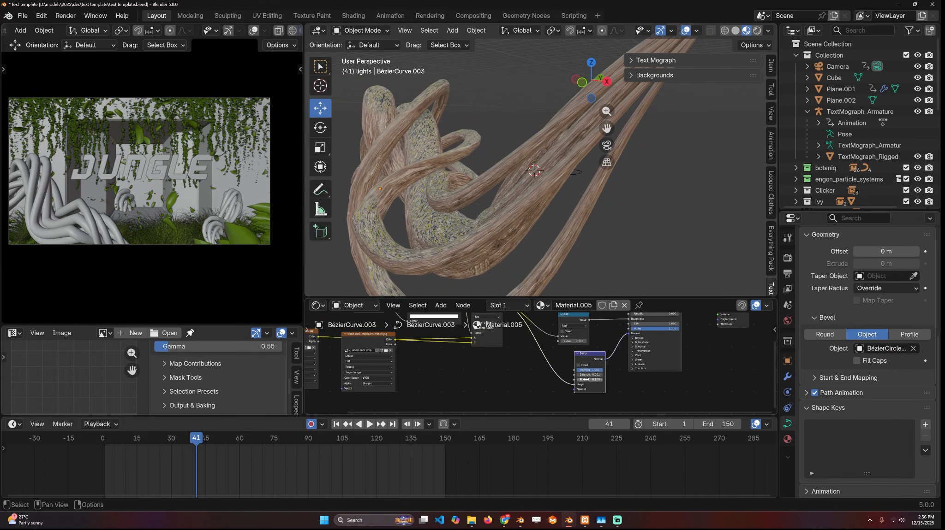
left_click_drag(590, 375, 596, 375)
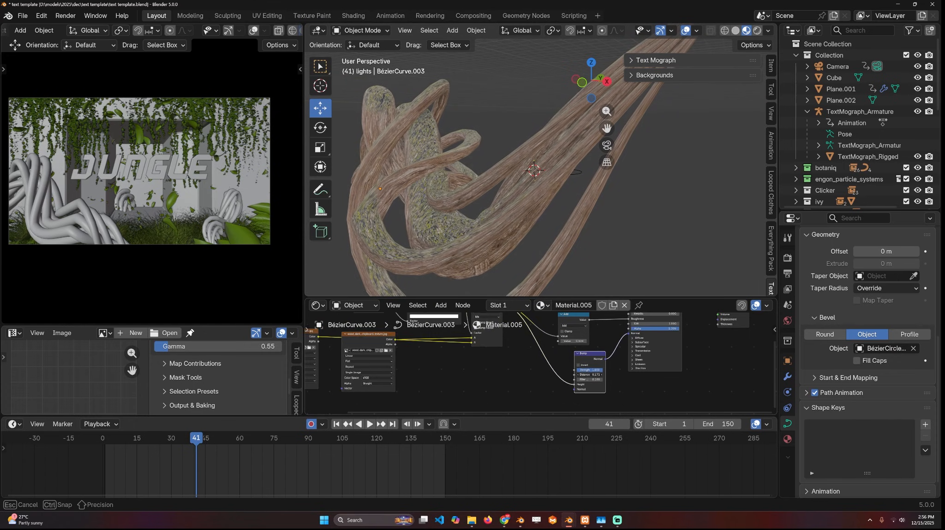
middle_click_drag(488, 353, 612, 388)
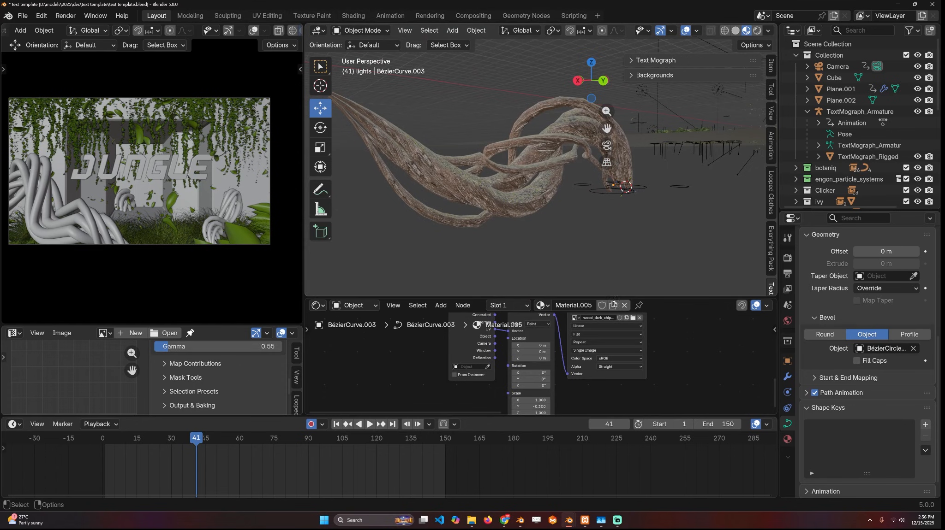
- Review the root material from several angles and play the animation to examine the scene's motion
scroll(664, 341, "down", 3)
middle_click_drag(664, 342, 496, 386)
scroll(473, 179, "down", 4)
middle_click_drag(474, 179, 496, 194)
middle_click_drag(575, 358, 557, 392)
middle_click_drag(646, 159, 729, 180)
key("space")
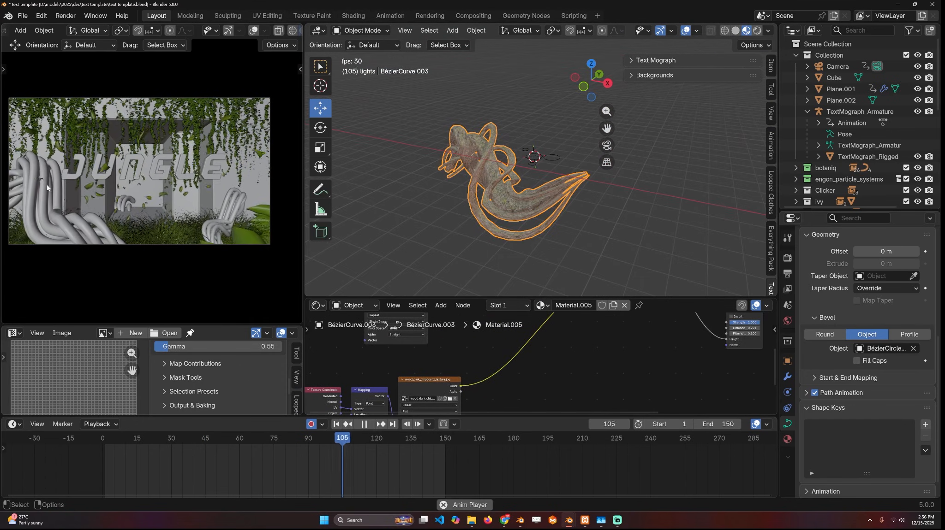
key("Escape")
key("space")
key("space")
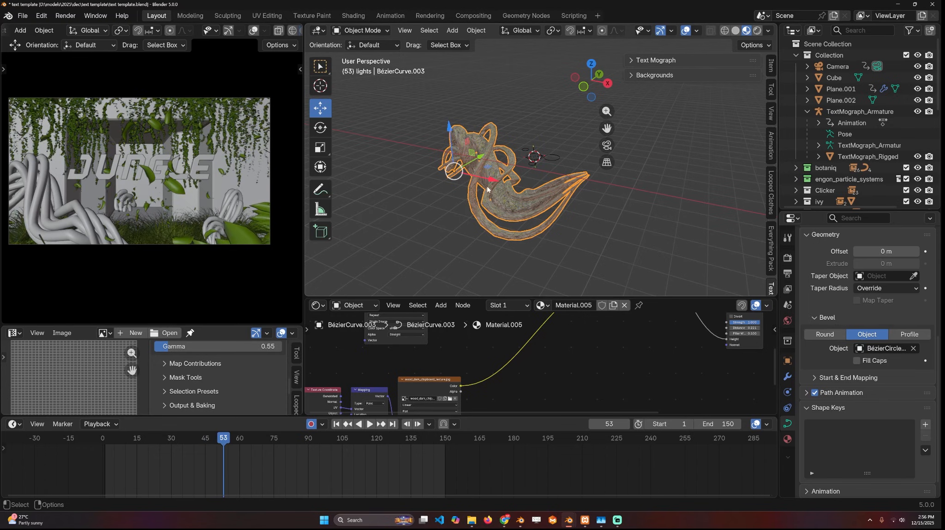
- Move the control point at the root curve's lower bend slightly outward and return to Object Mode
scroll(488, 190, "up", 5)
middle_click_drag(488, 190, 565, 183)
scroll(599, 236, "down", 3)
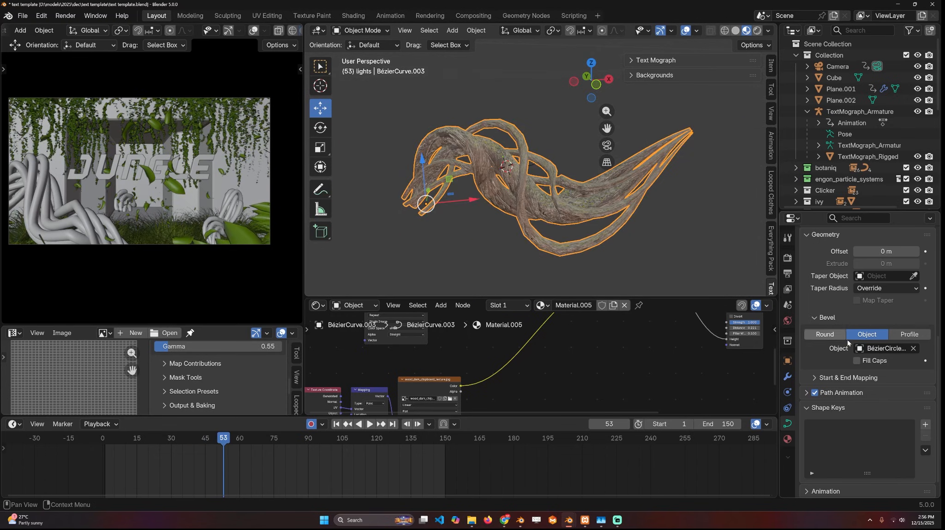
key("Tab")
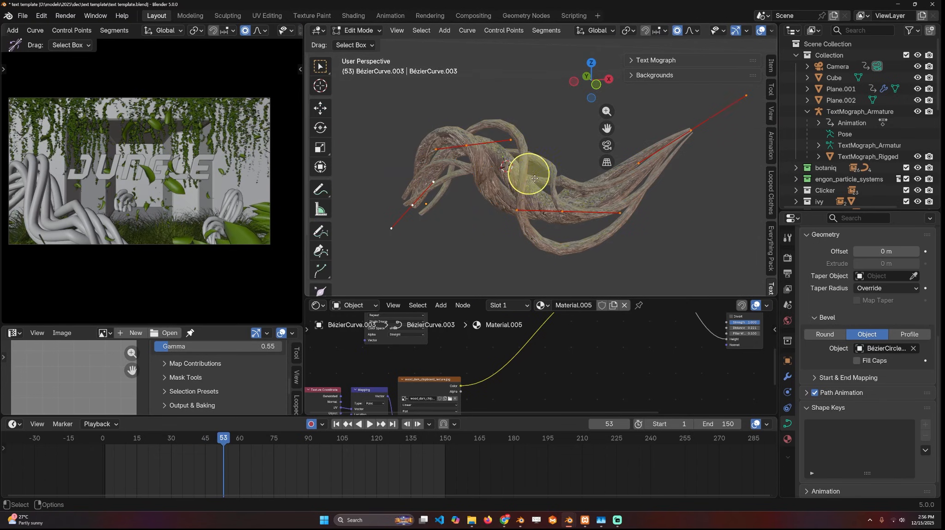
left_click(559, 213)
key("g")
left_click(565, 219)
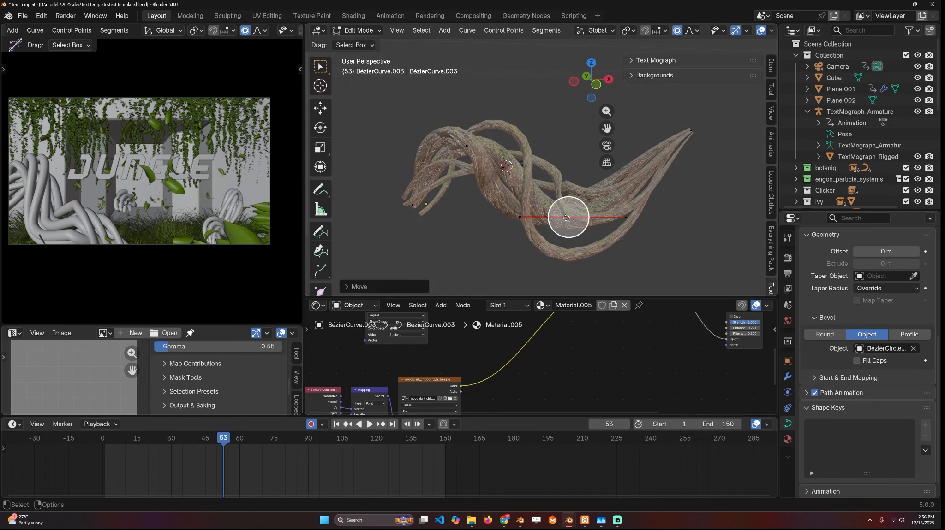
middle_click_drag(649, 205, 658, 231)
key("Tab")
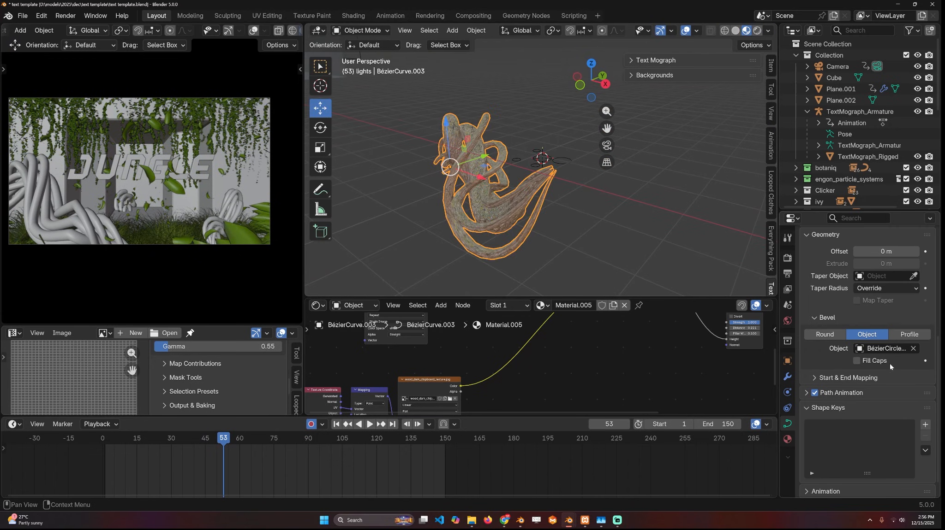
- Add a Basis shape key and a second shape key, Key 1, to the root curve
left_click(924, 424)
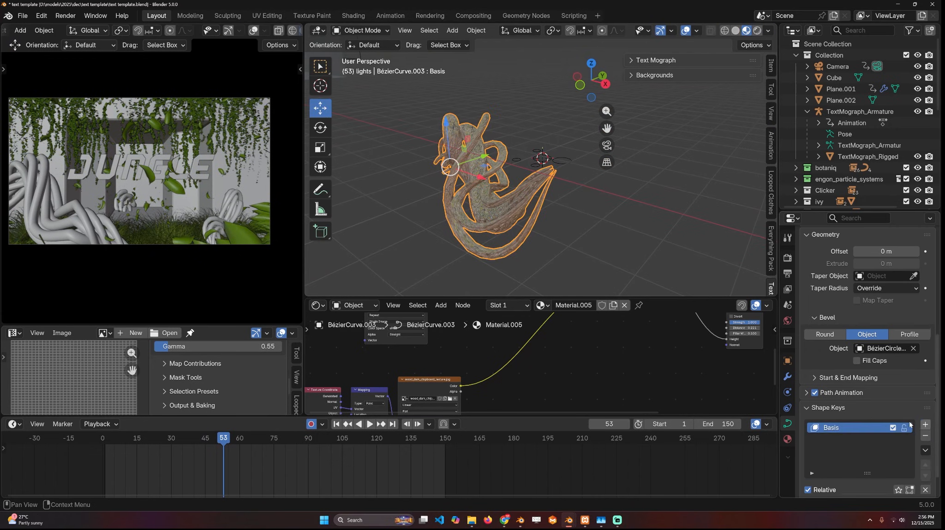
scroll(882, 401, "down", 2)
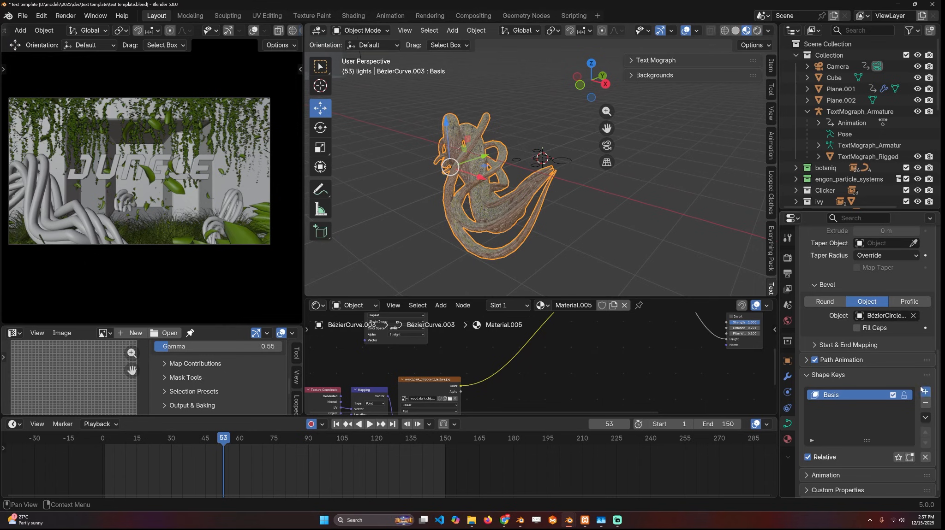
left_click(924, 392)
- Tilt the control point at the root curve's thin end in Key 1 to twist the strands
key("Tab")
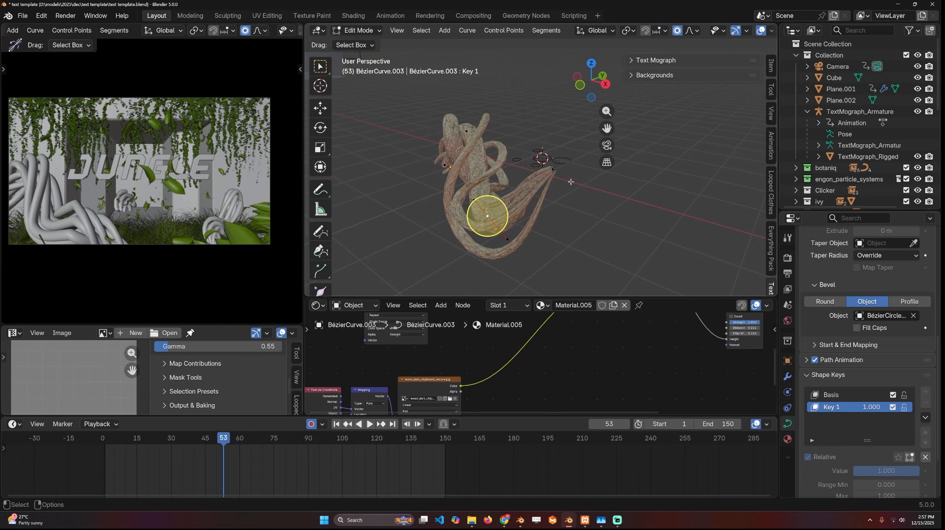
left_click(553, 169)
middle_click_drag(553, 170, 567, 196)
scroll(317, 258, "down", 3)
scroll(582, 198, "down", 3)
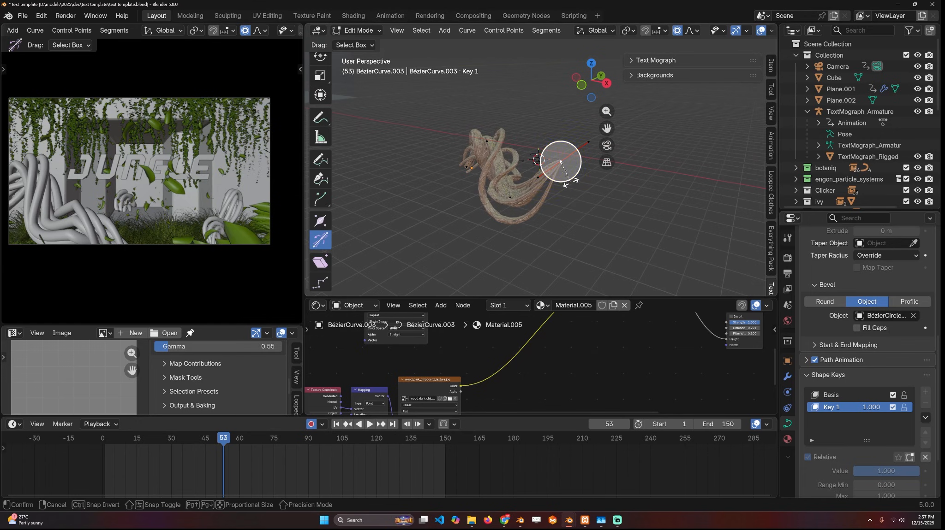
left_click_drag(560, 163, 563, 107)
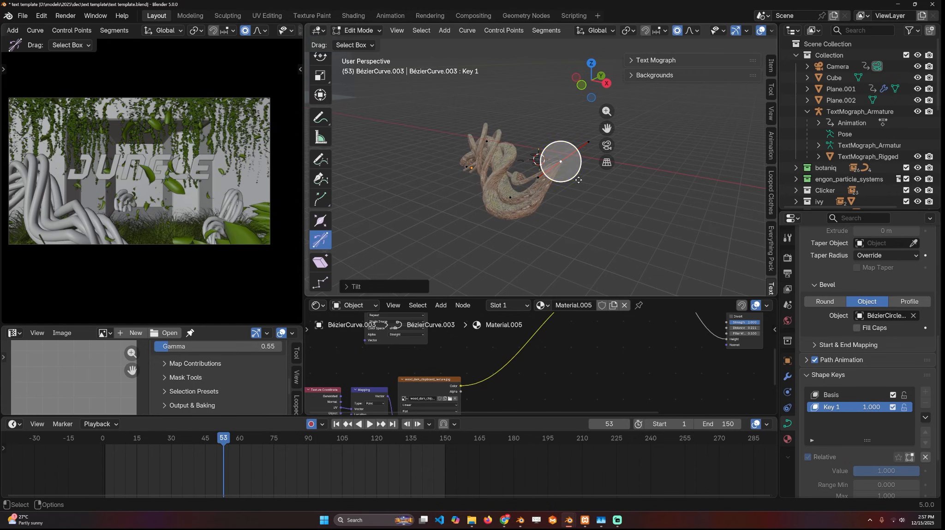
- Keyframe Key 1's value at 0 on frame -1 and at 1 on frame 151
key("Tab")
left_click_drag(912, 471, 849, 471)
right_click_drag(100, 476, 418, 473, "shift")
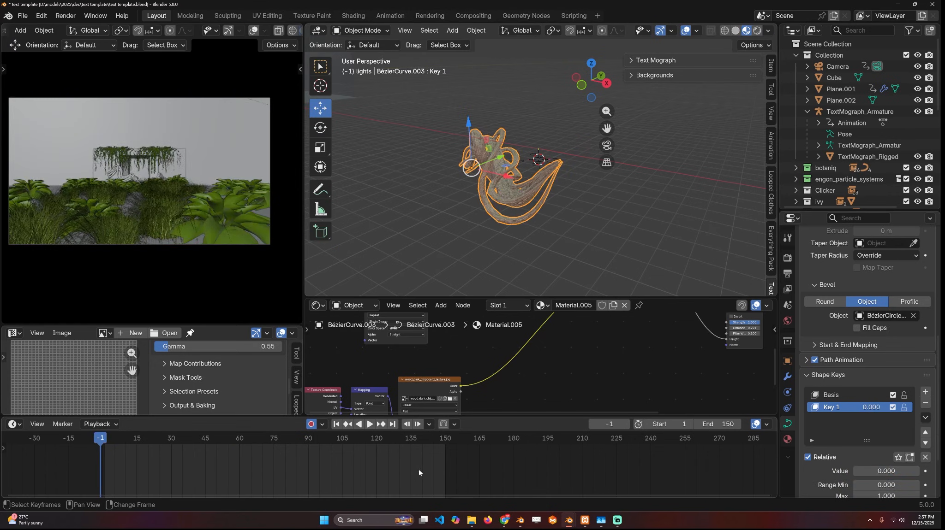
left_click(924, 471)
right_click(447, 464, "shift")
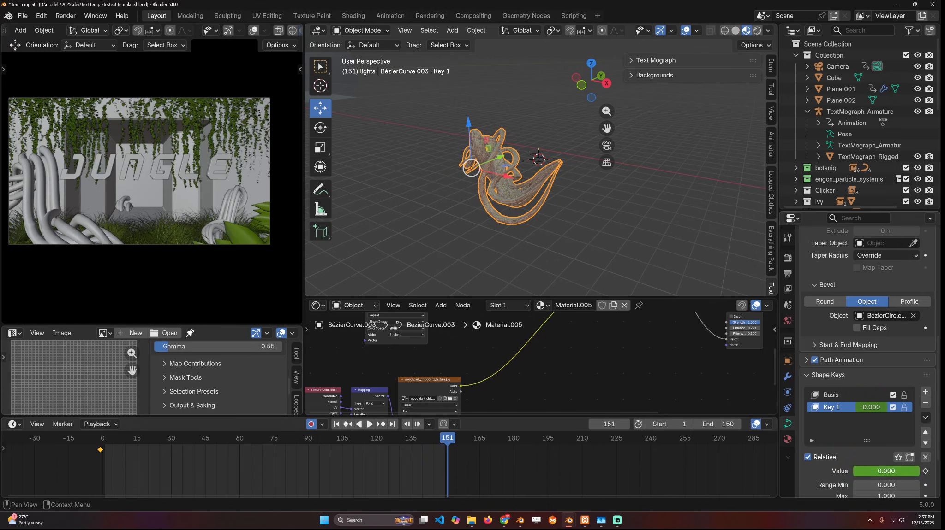
left_click_drag(867, 471, 919, 471)
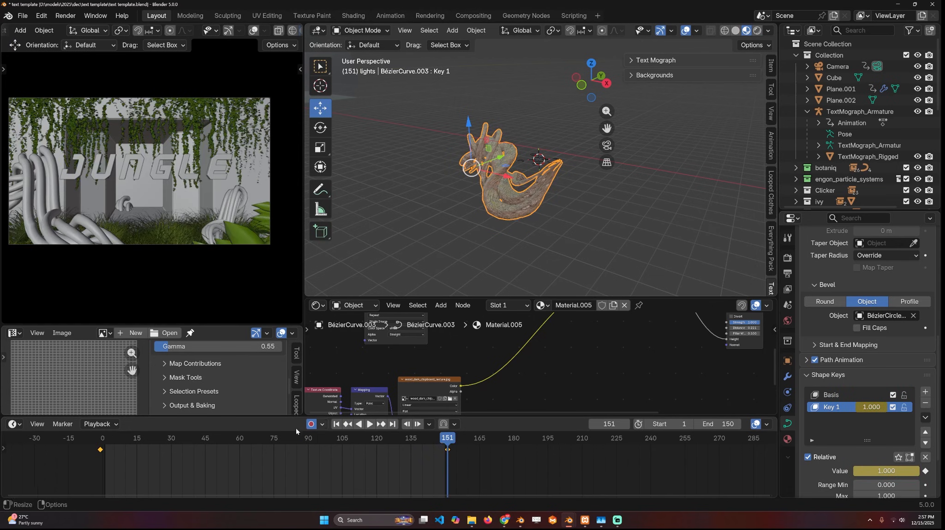
- Set the shape key's keyframe handle type to Vector and play back the twisting motion
key("space")
key("v")
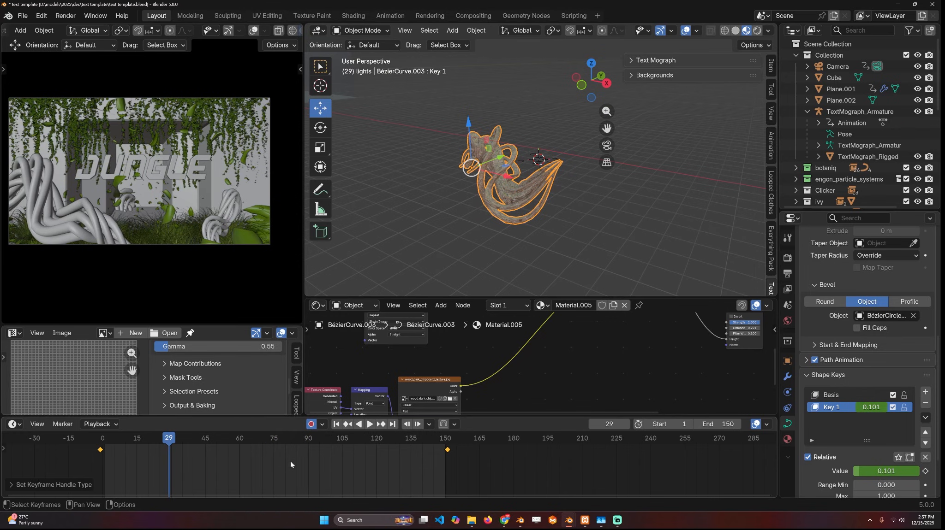
left_click(287, 467)
key("space")
- Subdivide the root curve in Edit Mode while Key 1 is active
key("Tab")
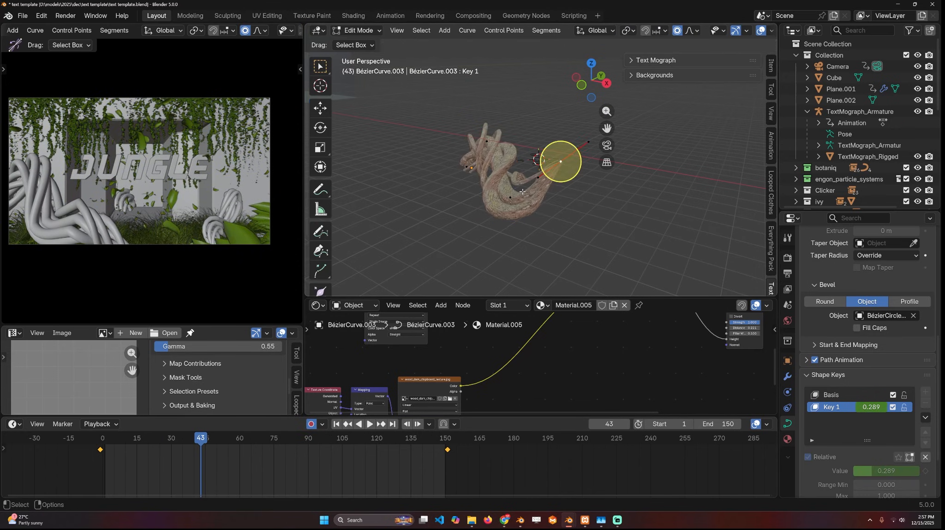
middle_click_drag(558, 164, 515, 158)
right_click(533, 142)
left_click(533, 143)
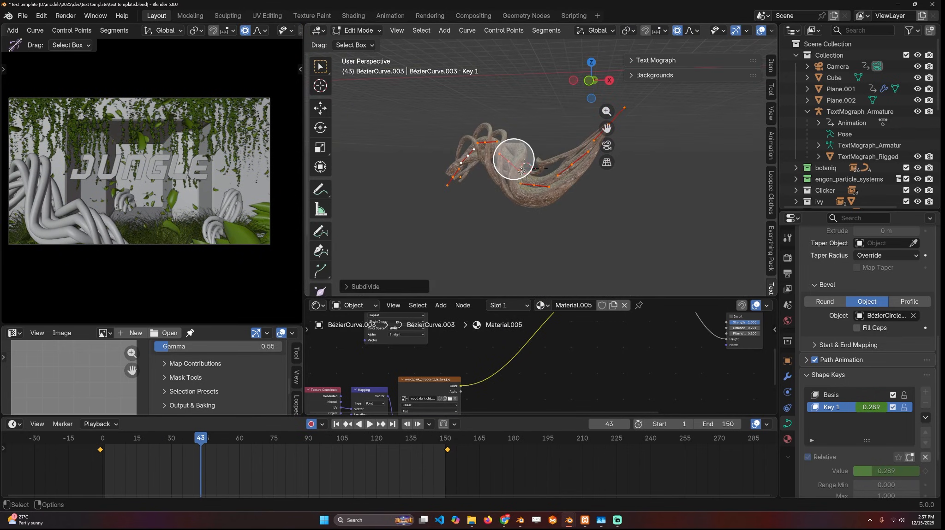
left_click(510, 163)
key("g")
right_click(516, 161)
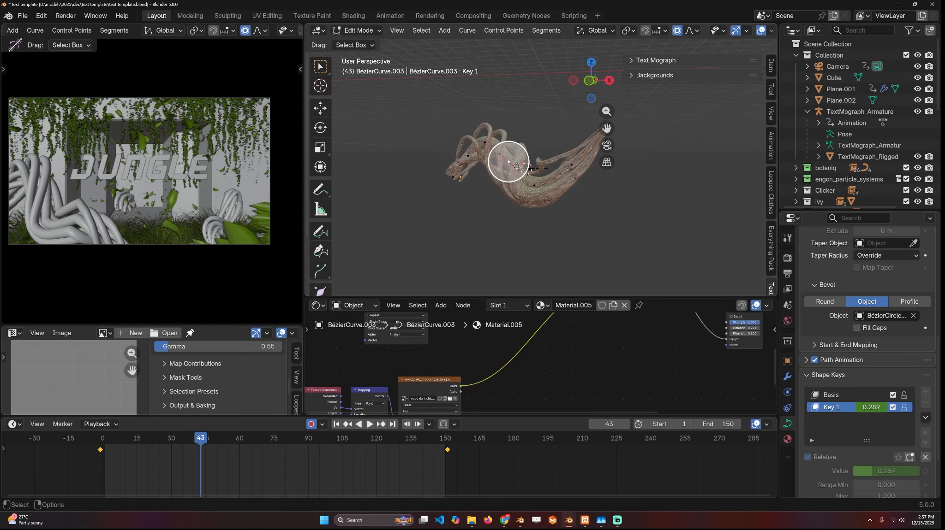
key("g")
right_click(529, 179)
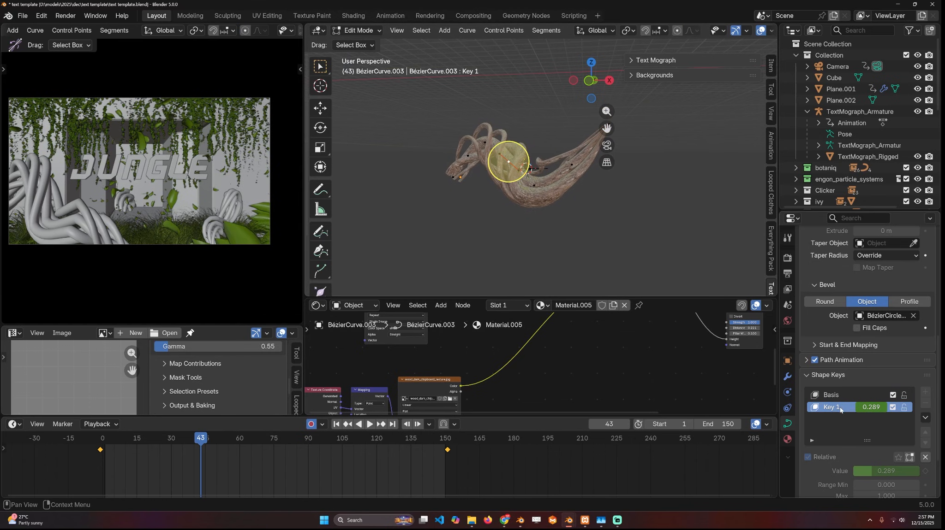
- Without proportional editing, move the curve's middle point upward, one end point outward and the thin tip downward
key("g")
left_click(512, 145)
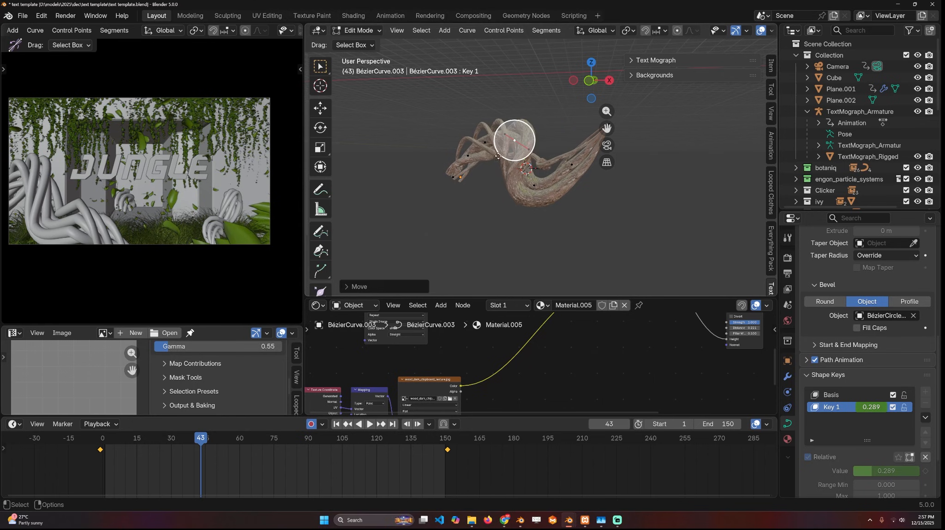
left_click(452, 182)
key("g")
left_click(418, 178)
middle_click_drag(546, 157, 494, 194, "shift")
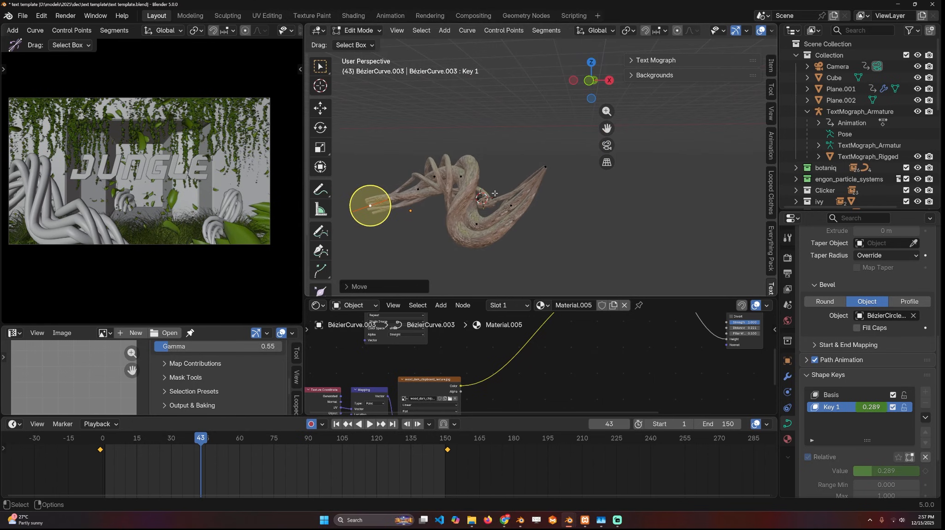
left_click(555, 173)
key("g")
left_click(588, 242)
key("Tab")
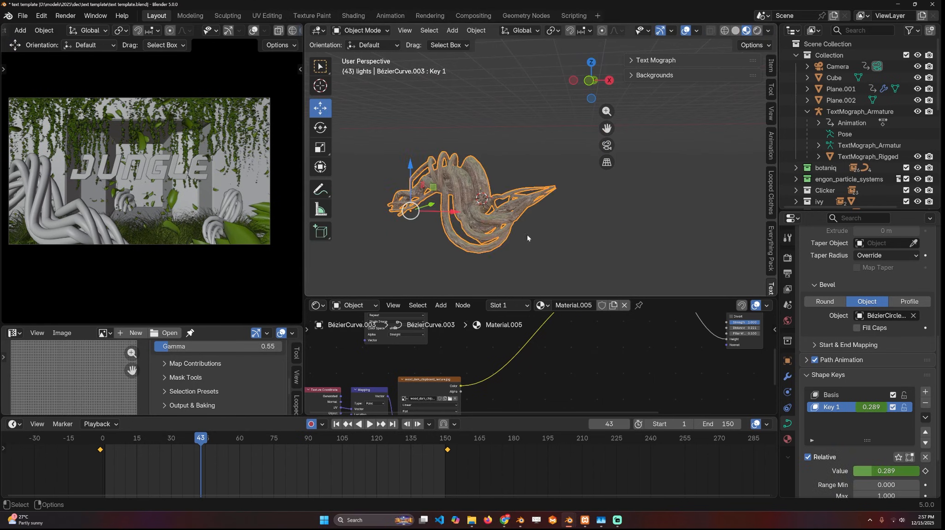
- Play back the edited root curve's animation and switch the camera viewport to rendered shading
key("space")
middle_click_drag(530, 173, 425, 187)
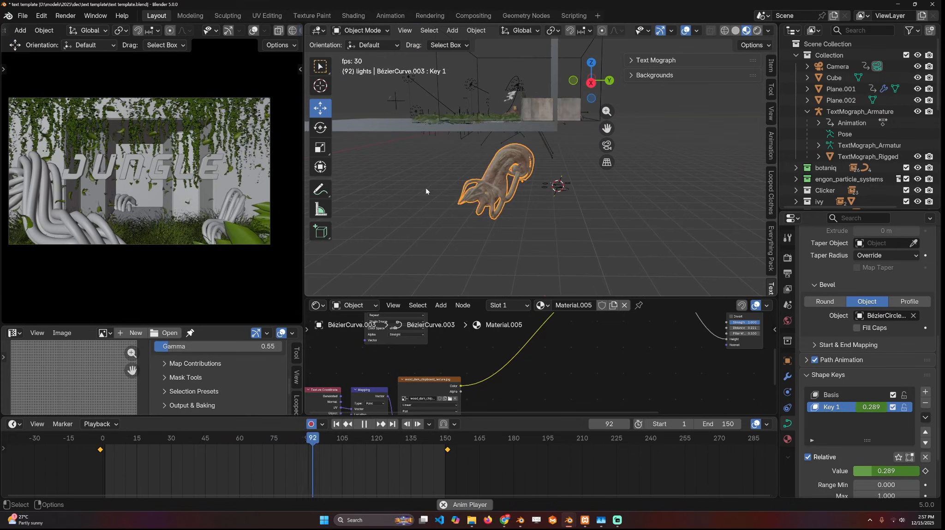
middle_click_drag(488, 184, 477, 224)
scroll(573, 209, "up", 2)
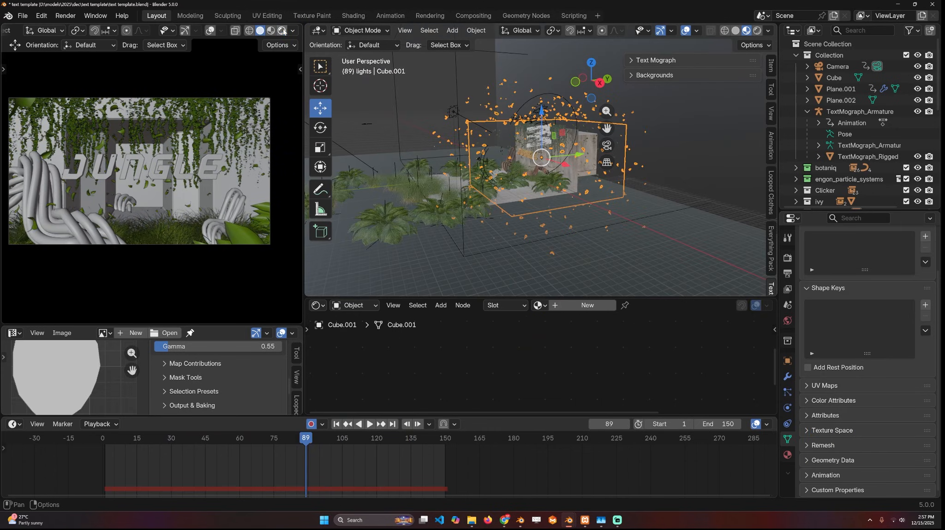
left_click(283, 31)
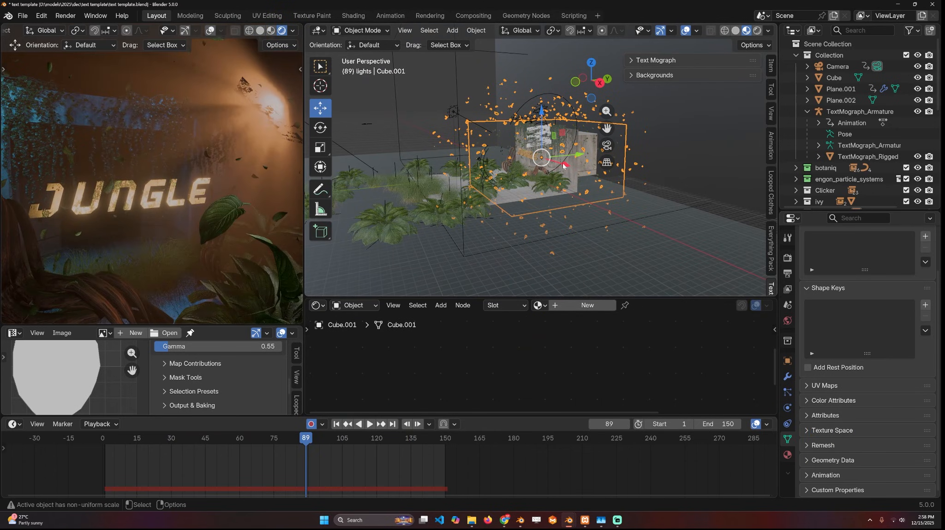
- Select the blue area light in the jungle scene to examine its settings
middle_click_drag(625, 144, 642, 146)
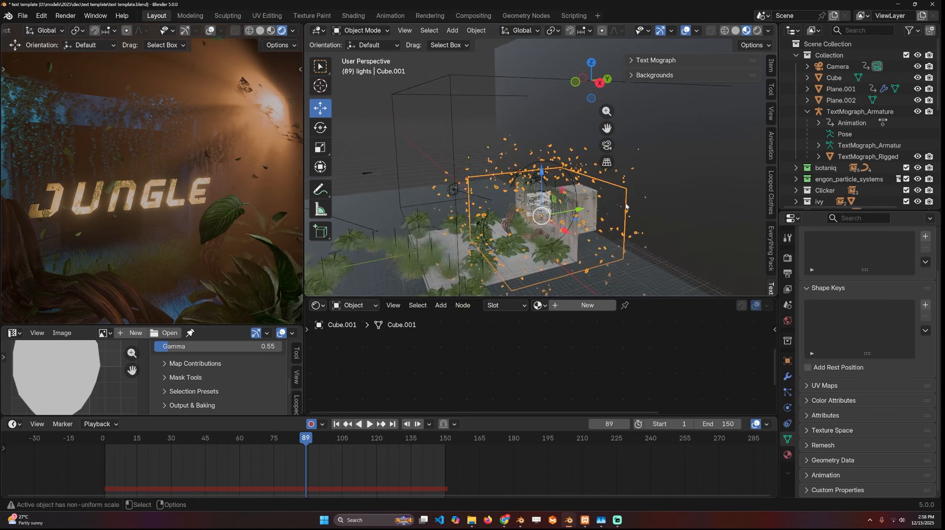
scroll(549, 106, "up", 6)
middle_click_drag(530, 139, 542, 156)
left_click(528, 129)
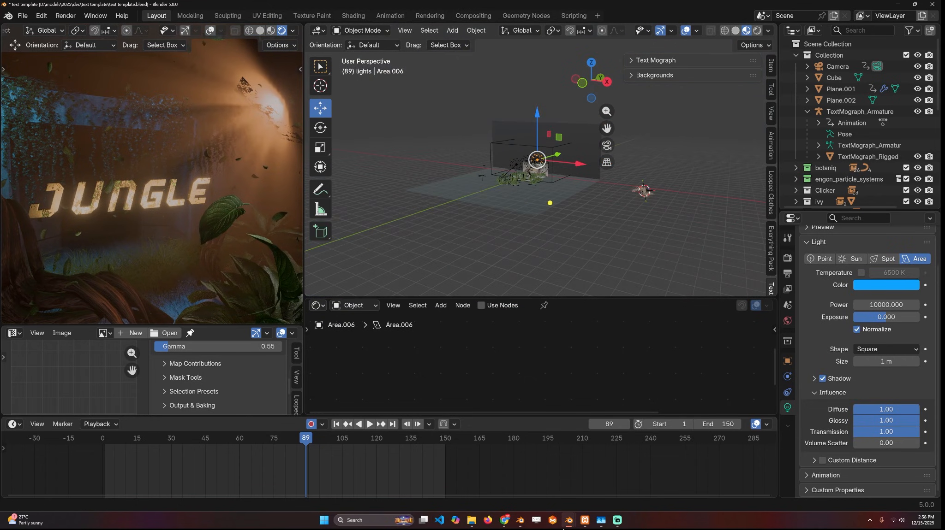
- Open a new Blender 5.0 window, add a cube and scale it up
right_click(568, 520)
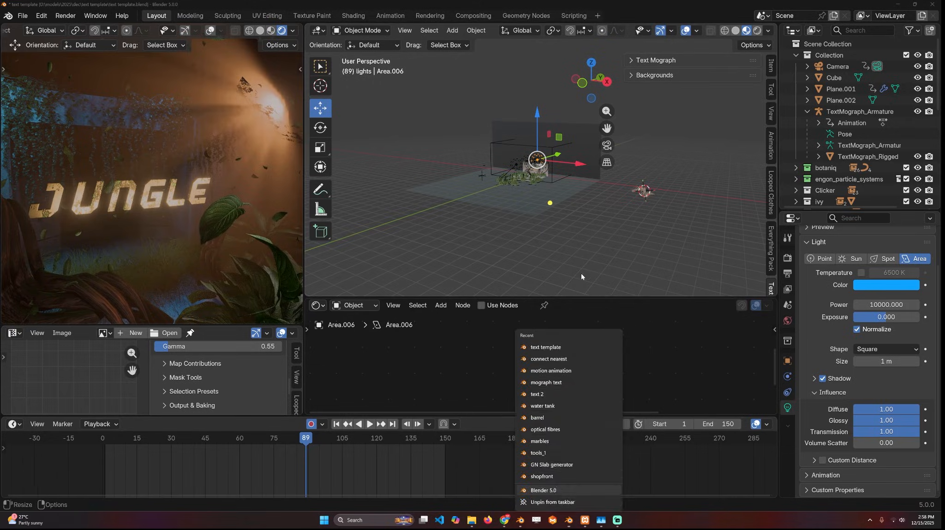
left_click(556, 476)
key("shift+a")
mouse_move(398, 149)
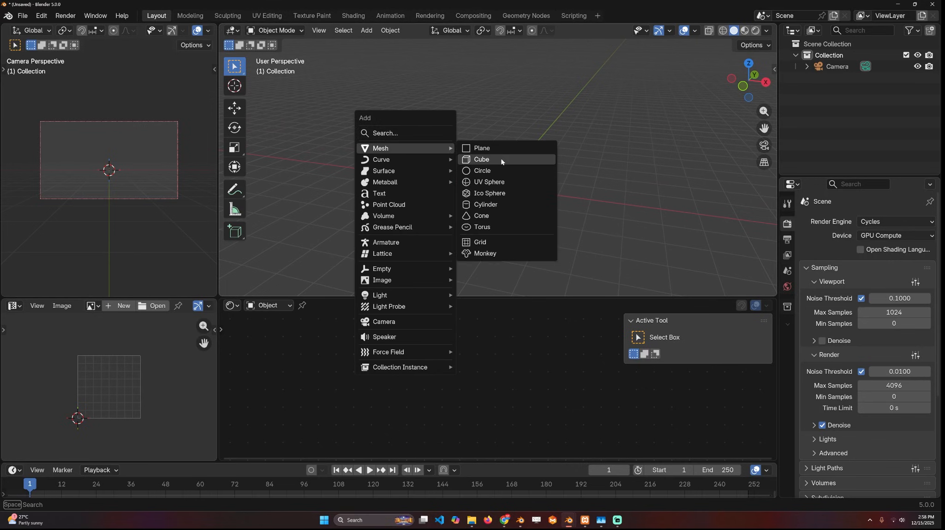
left_click(502, 162)
key("s")
left_click(572, 249)
- Create a material for the cube, delete its default shader and connect a Volume Scatter node to the Volume output
left_click(507, 305)
scroll(498, 386, "up", 5)
left_click(484, 371)
key("x")
key("shift+a")
type("volume s")
key("Return")
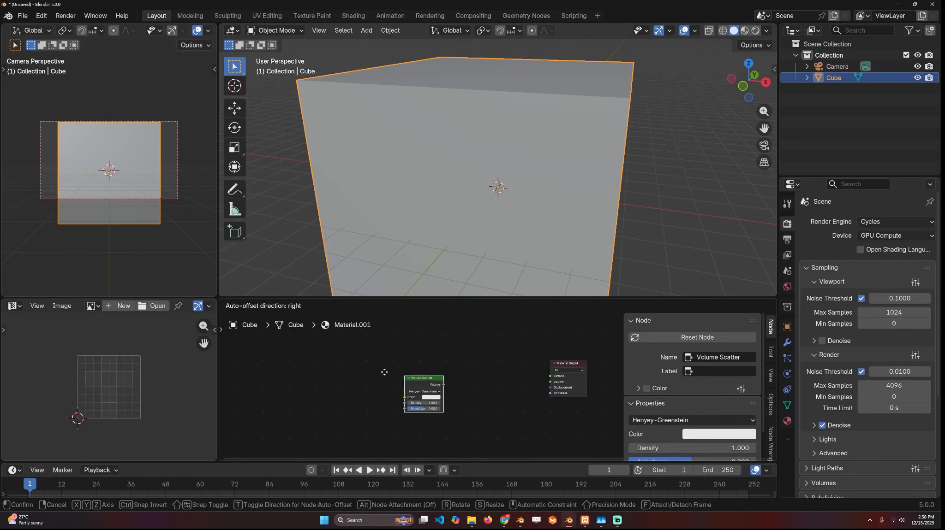
left_click(364, 370)
left_click(421, 384, "ctrl+shift")
- Switch the 3D viewport to rendered shading and place the 3D cursor in the cube's upper part
left_click(755, 31)
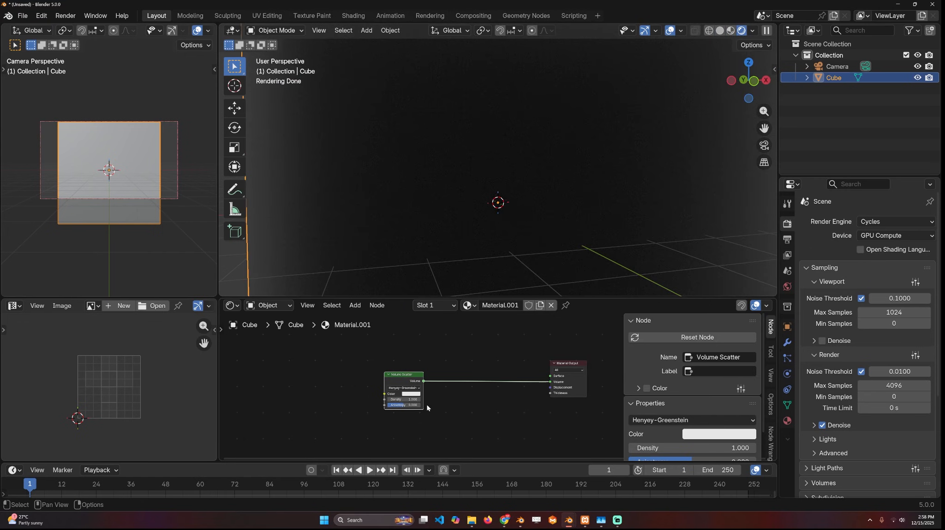
key("Return")
scroll(638, 233, "down", 3)
middle_click_drag(632, 221, 641, 231)
right_click(579, 171, "shift")
- Add a Spot light at the 3D cursor, angle it diagonally down through the volume and open its light settings
key("shift+a")
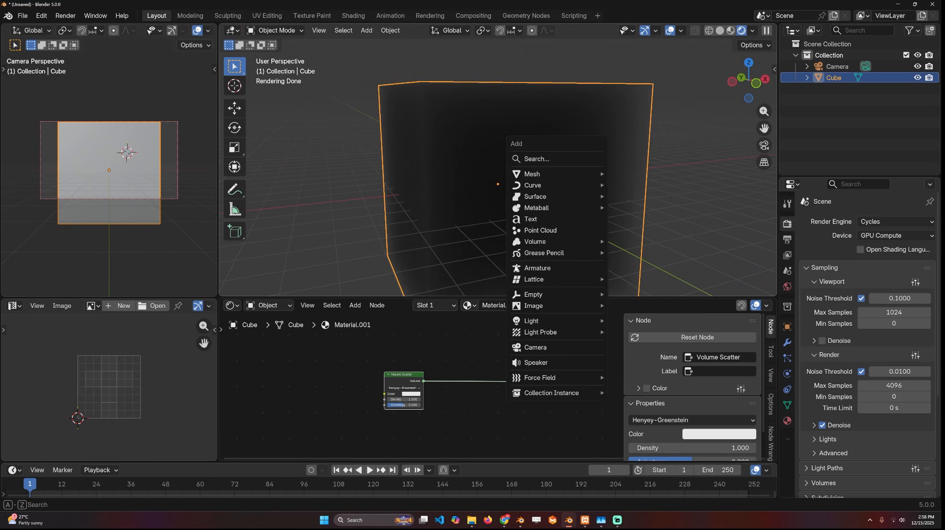
mouse_move(547, 323)
left_click(631, 346)
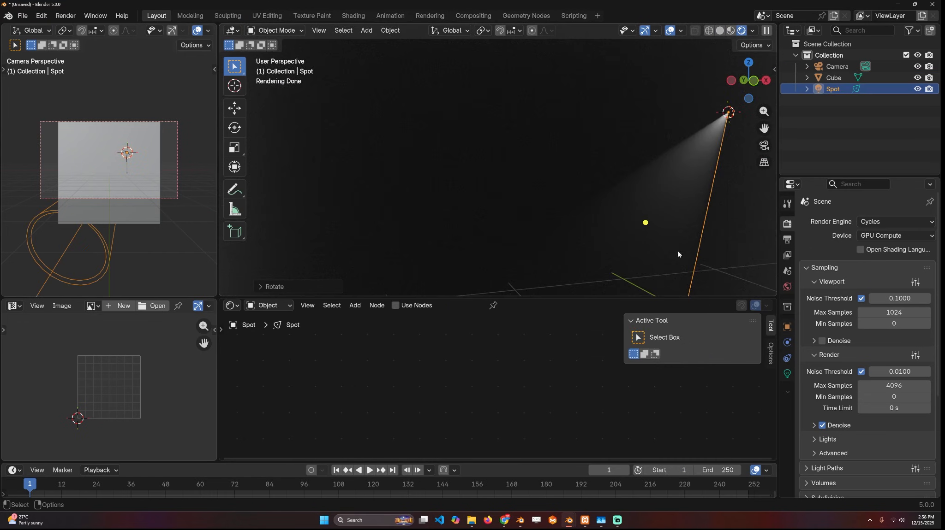
middle_click_drag(676, 207, 646, 209)
left_click(787, 374)
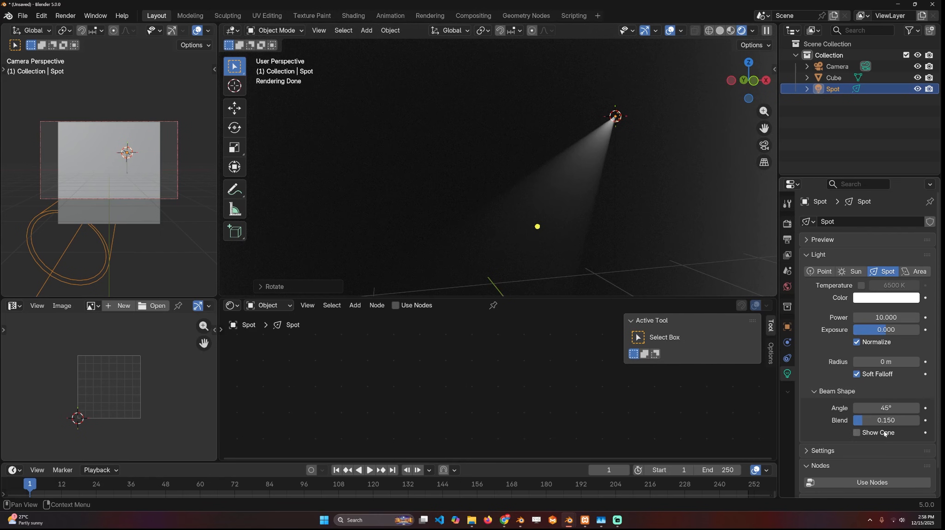
- Widen the Spot light's beam angle to 110° and set its blend to 0.303
mouse_move(873, 410)
left_mouse_down()
mouse_move(914, 410)
mouse_move(894, 422)
mouse_move(918, 422)
mouse_move(874, 421)
left_mouse_up()
scroll(620, 191, "up", 3)
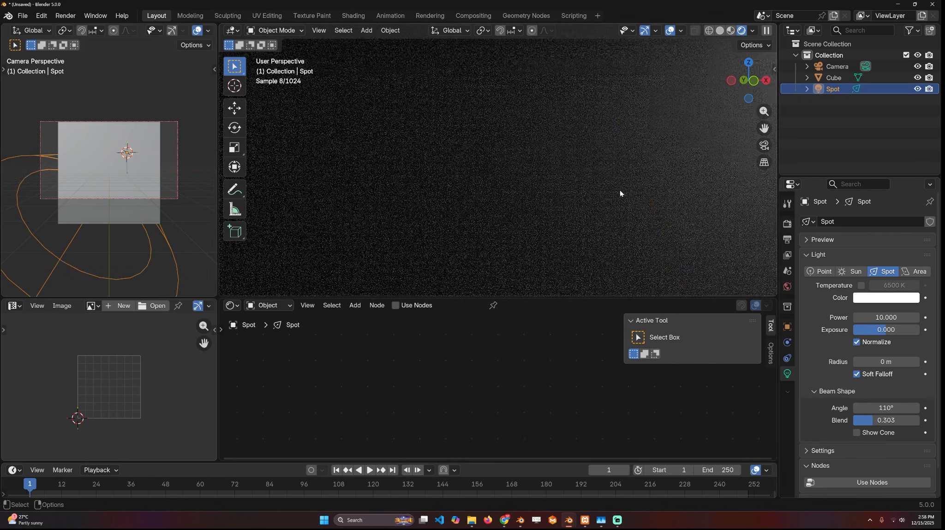
scroll(619, 190, "down", 3)
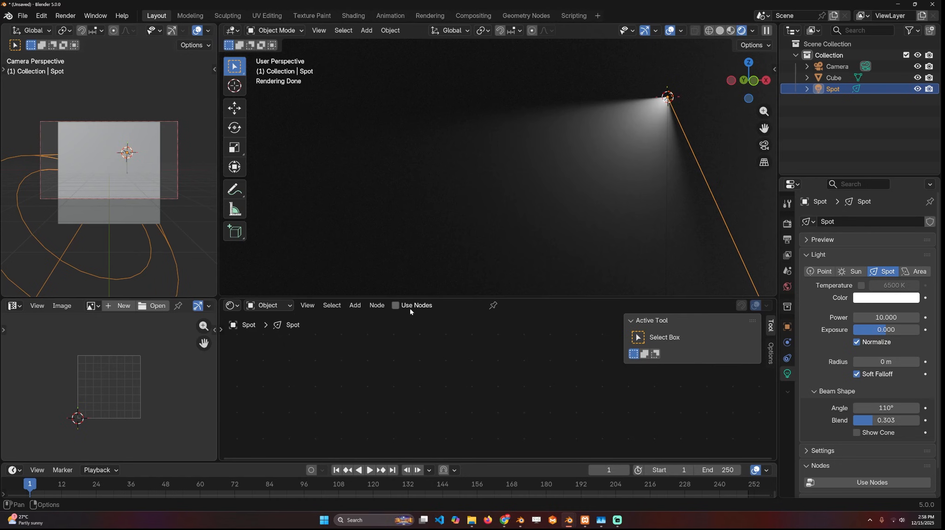
- Enable nodes on the Spot light and add an Image Texture node loaded with the green moss texture
left_click(396, 306)
middle_click_drag(392, 343, 466, 344)
left_click(491, 345)
left_click_drag(532, 364, 482, 354)
middle_click_drag(415, 348, 367, 348)
key("shift+a")
left_click(358, 344)
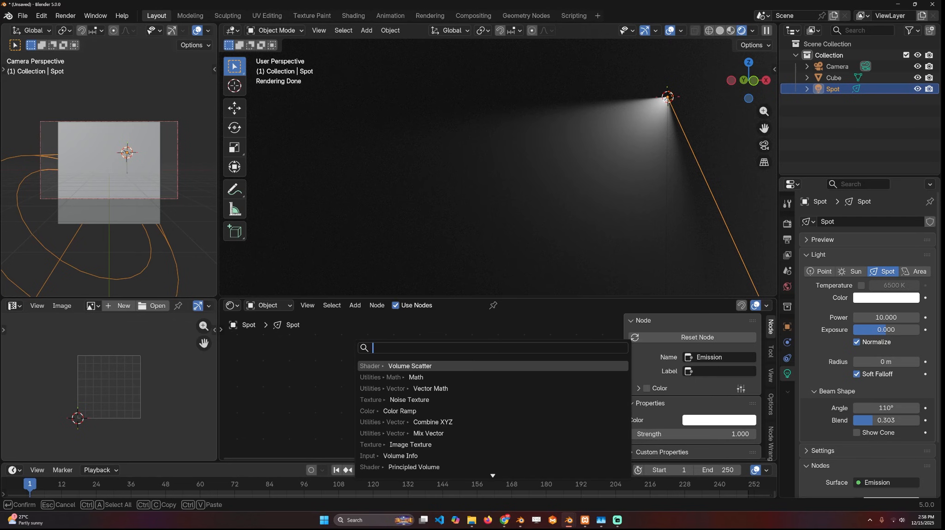
type("iamg")
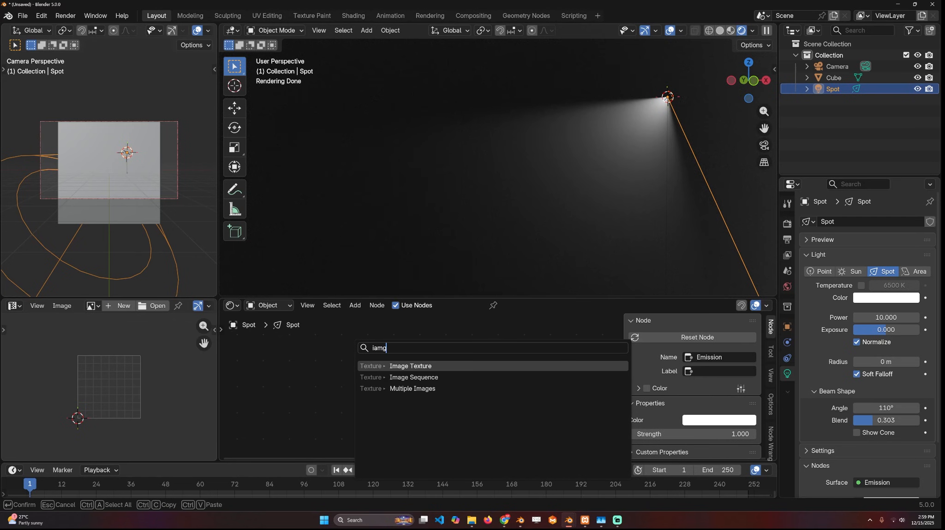
double_click(438, 204)
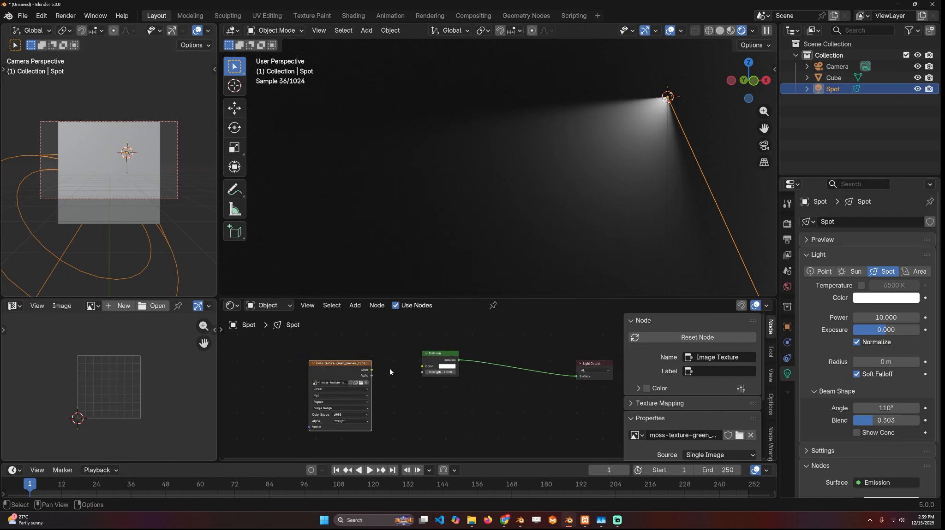
scroll(358, 368, "up", 1)
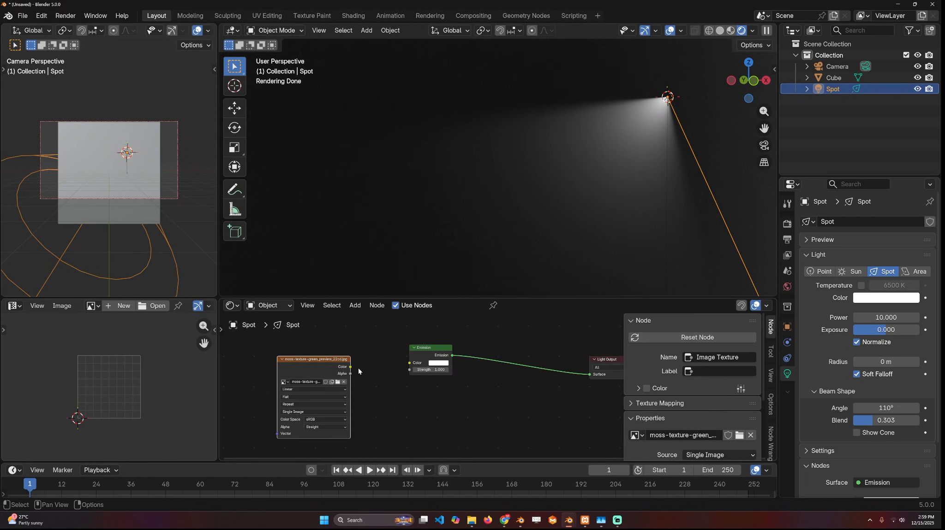
- Connect the moss texture's color to the Emission strength and make room between the two nodes
left_click_drag(400, 368, 402, 369)
middle_click_drag(632, 134, 577, 150)
middle_click_drag(411, 356, 417, 354)
left_click_drag(420, 347, 515, 353)
- Insert a Color Ramp between the moss texture and Emission strength, tightening its stops with the white one at about 0.716
key("shift+a")
left_click(497, 349)
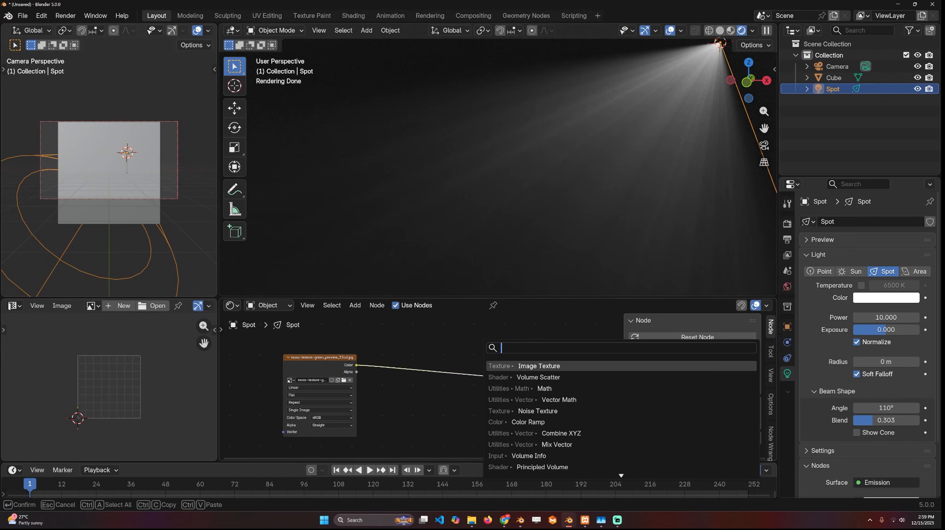
type("ramp")
key("Return")
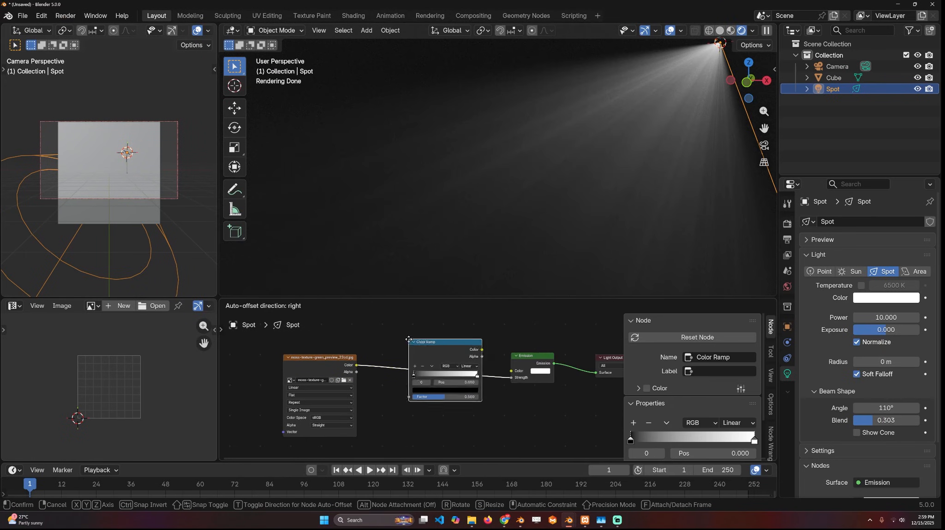
left_click(416, 371)
left_click_drag(414, 374, 459, 374)
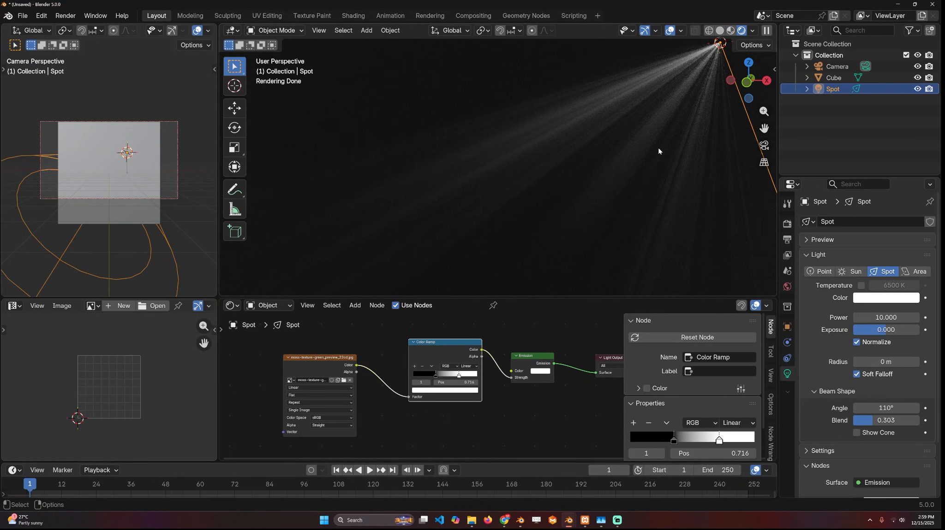
- Switch the render engine to EEVEE and inspect the spot beam in the viewport
left_click(787, 224)
left_click(893, 223)
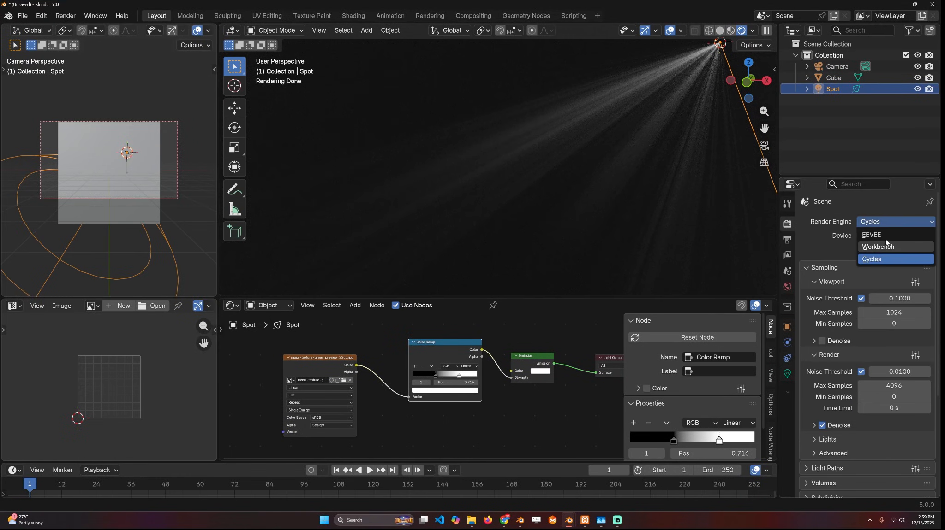
left_click(874, 235)
scroll(675, 161, "down", 3)
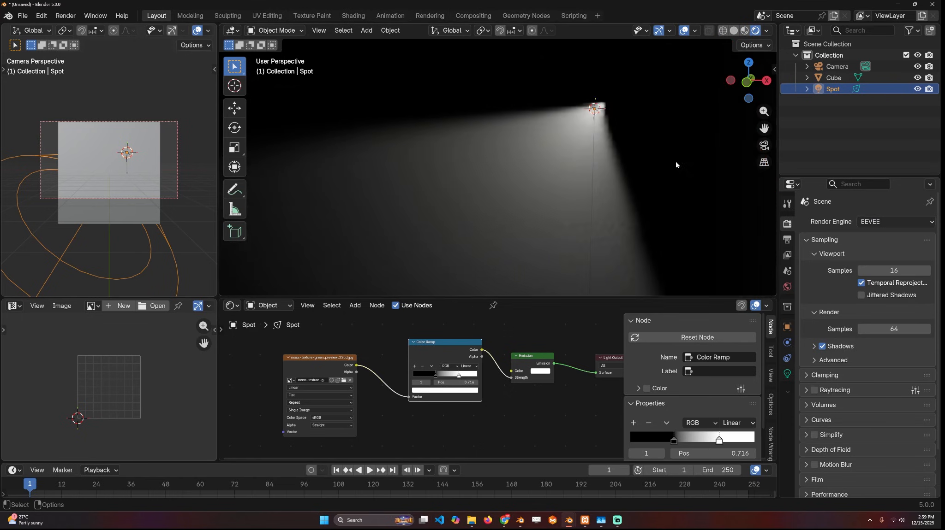
scroll(646, 152, "up", 3)
scroll(646, 152, "down", 3)
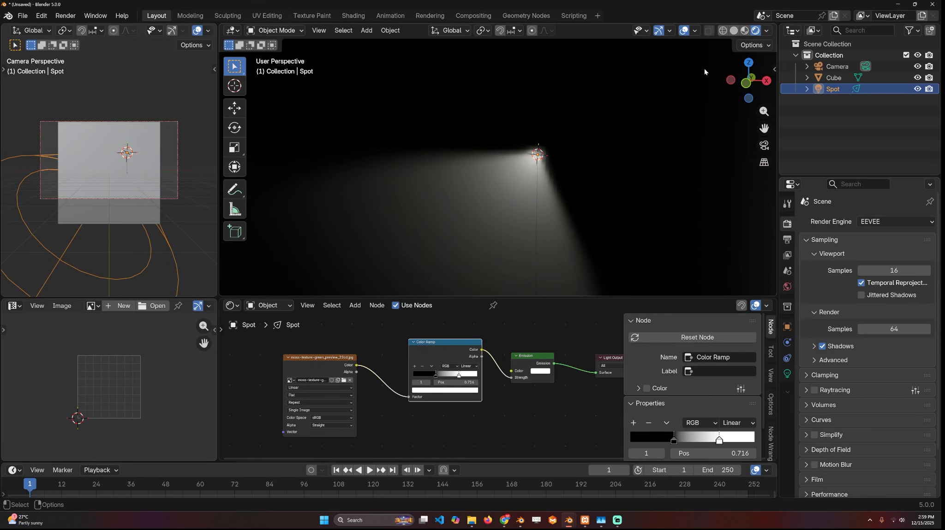
- Switch the viewport to solid shading and set the volume cube to display as Wire
left_click(732, 32)
scroll(591, 138, "down", 2)
left_click(595, 163)
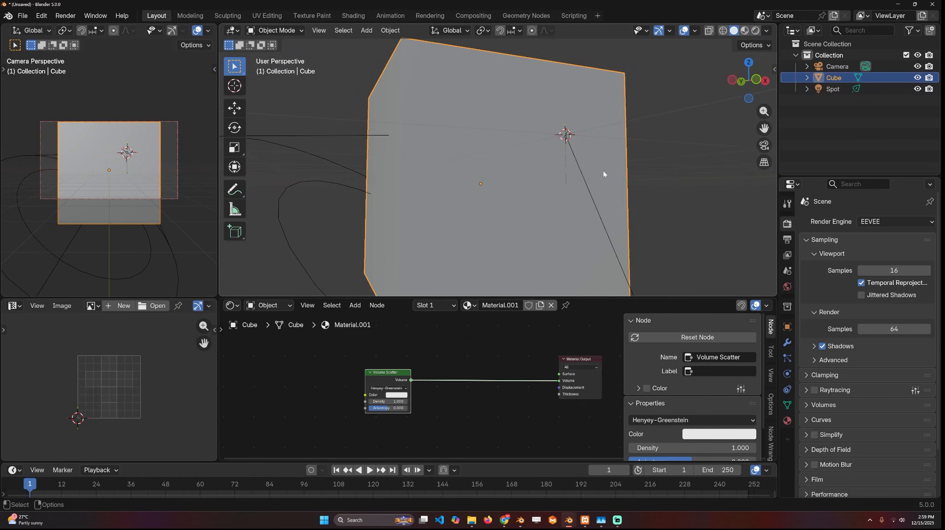
scroll(818, 382, "down", 2)
left_click(787, 327)
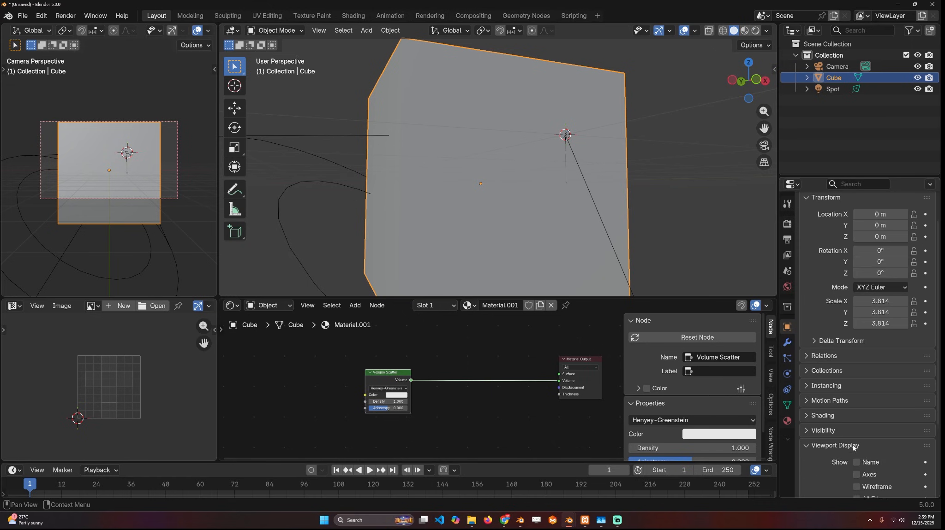
scroll(853, 447, "down", 5)
left_click(887, 448)
left_click(879, 475)
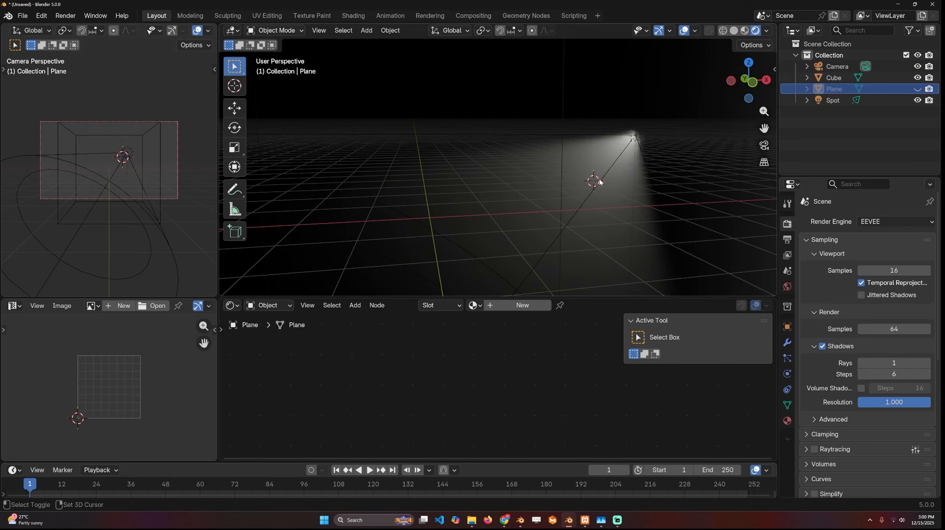
- Add a plane in the rendered view and tilt it diagonally in the path of the Spot light's beam
right_click(599, 180, "shift")
key("shift+a")
mouse_move(600, 180)
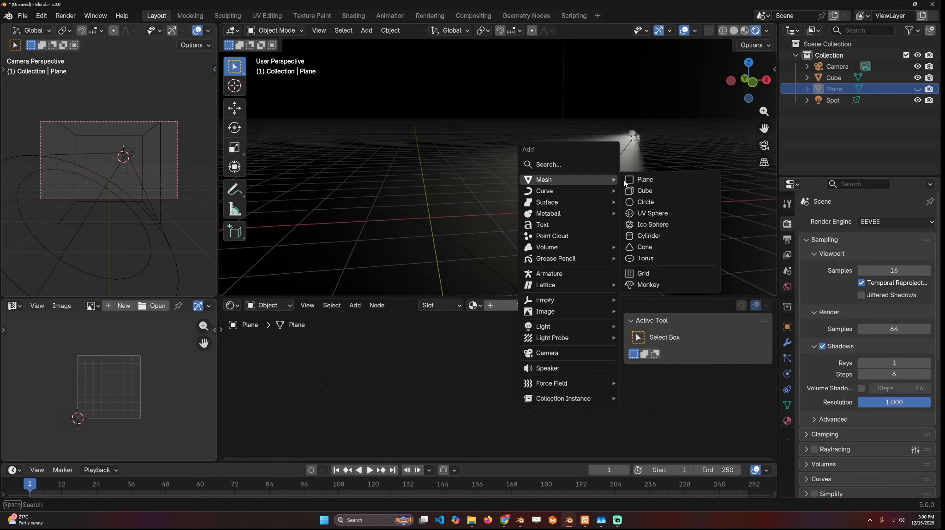
left_click(632, 180)
key("t")
key("t")
key("t")
key("r")
left_click(679, 198)
middle_click_drag(679, 197, 589, 190)
- Subdivide the whole tilted plane repeatedly in Edit Mode into a dense grid, and return to Object Mode
key("Tab")
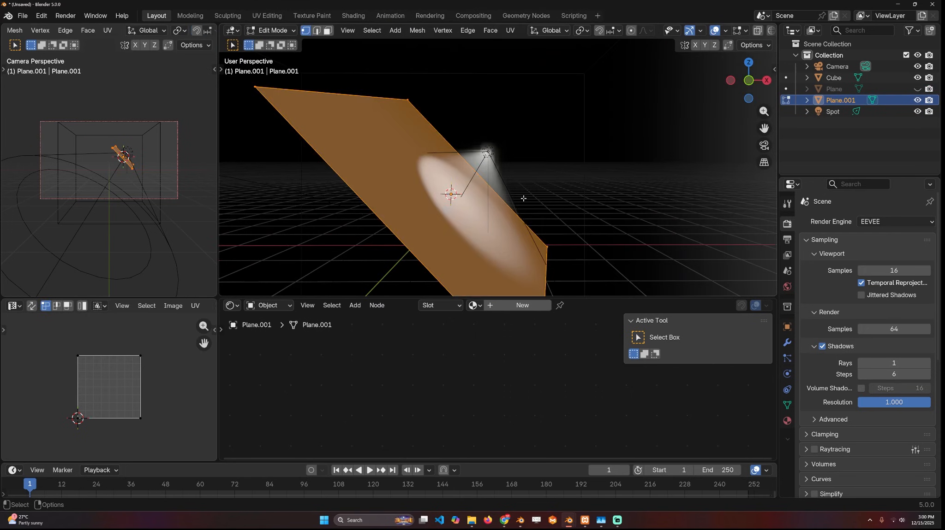
right_click(537, 169)
left_click(537, 169)
right_click(537, 168)
left_click(537, 169)
right_click(536, 168)
left_click(536, 168)
right_click(536, 169)
left_click(536, 169)
right_click(536, 168)
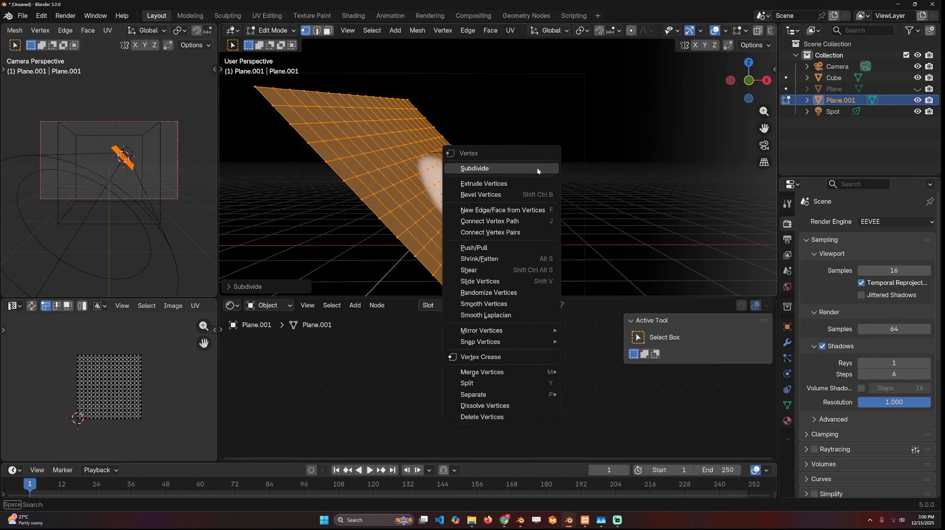
left_click(537, 168)
right_click(536, 168)
left_click(536, 168)
key("Tab")
- Switch the node area to the Geometry Node Editor and create a new node tree for the tilted plane
mouse_move(549, 166)
middle_mouse_down()
mouse_move(534, 180)
mouse_move(582, 138)
mouse_move(566, 163)
middle_mouse_up()
left_click(231, 305)
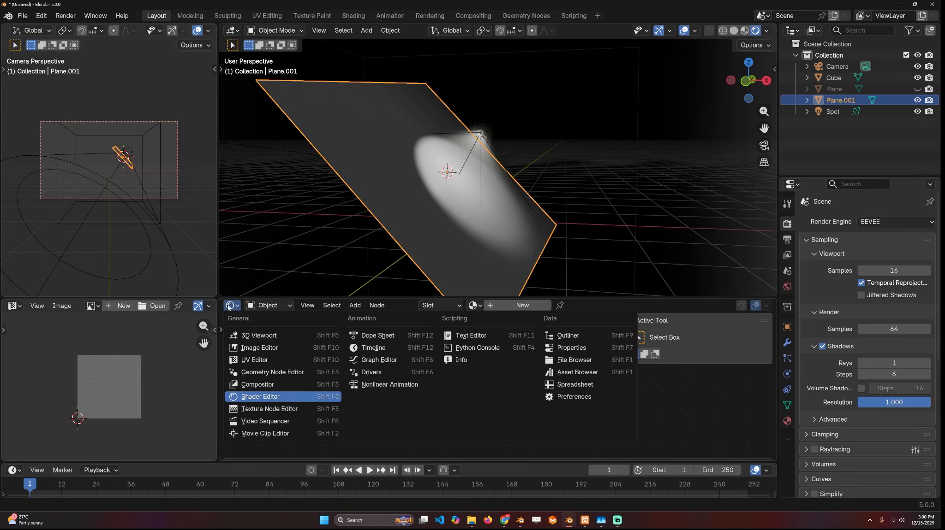
left_click(263, 372)
middle_click_drag(470, 189, 488, 184)
left_click(492, 307)
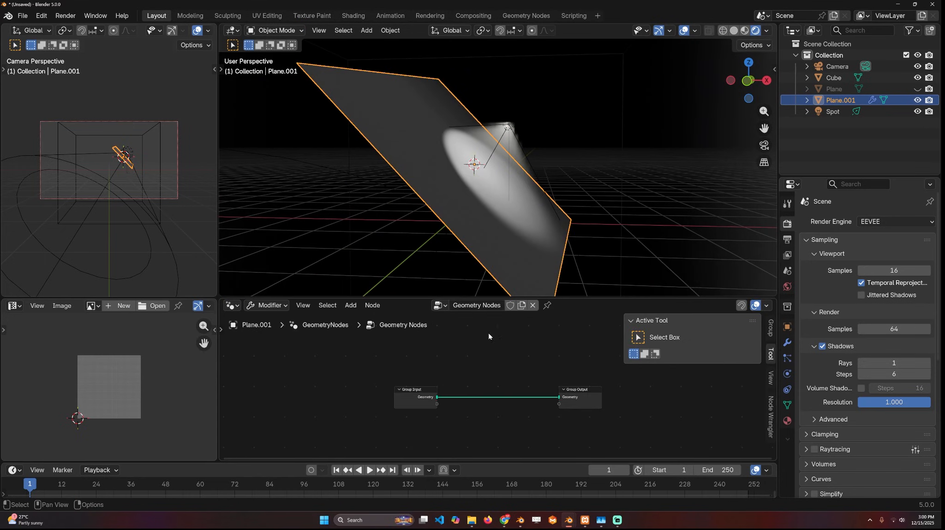
- Add an Image Texture node with the moss image and preview its color on the plane through a Viewer node
key("shift+a")
left_click(383, 245)
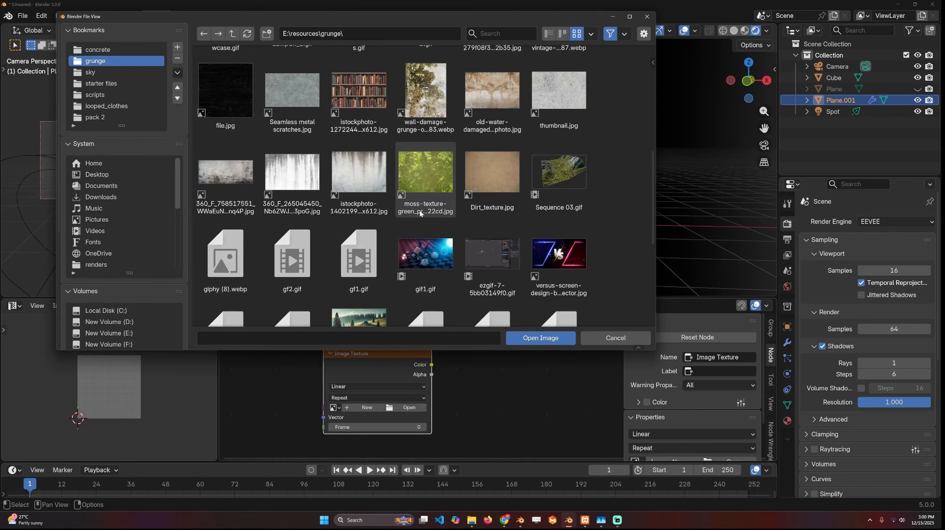
double_click(433, 203)
scroll(513, 382, "down", 5)
left_click_drag(406, 371, 378, 392)
left_click(379, 392, "ctrl+shift")
left_click(442, 342, "ctrl+shift")
left_click_drag(500, 359, 576, 362)
scroll(496, 230, "down", 4)
scroll(455, 338, "up", 1)
middle_click_drag(448, 359, 458, 342)
- Insert a Delete Geometry node after Group Input and connect the moss texture's color to its Selection
key("shift+a")
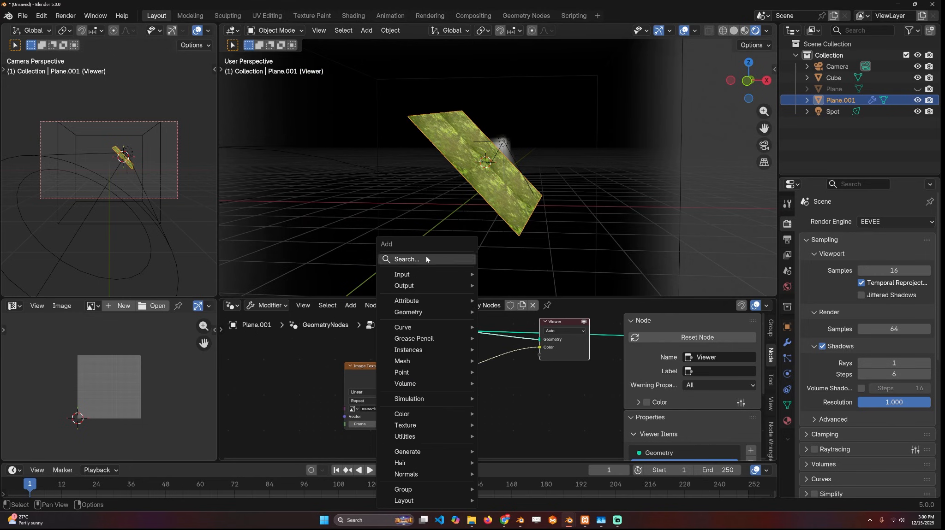
left_click(426, 258)
type("del")
key("Return")
left_click(481, 327)
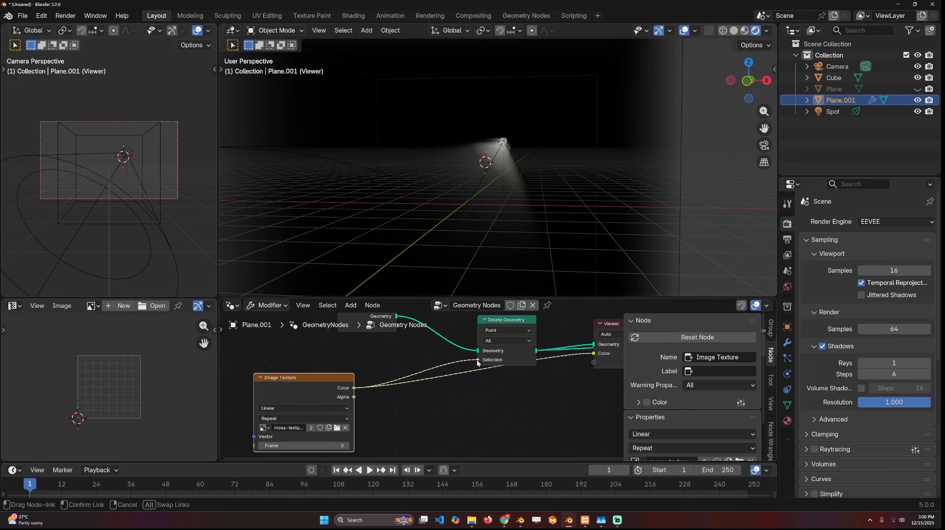
left_click_drag(477, 363, 478, 360)
- Insert a Compare node set to Greater Than between the moss texture and the Delete Geometry selection
key("shift+a")
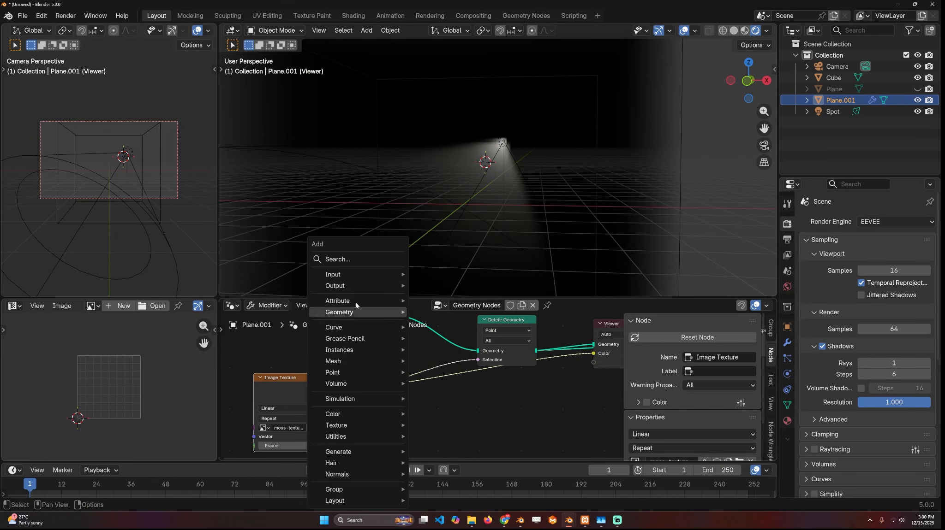
left_click(365, 262)
type("comp-a")
key("Return")
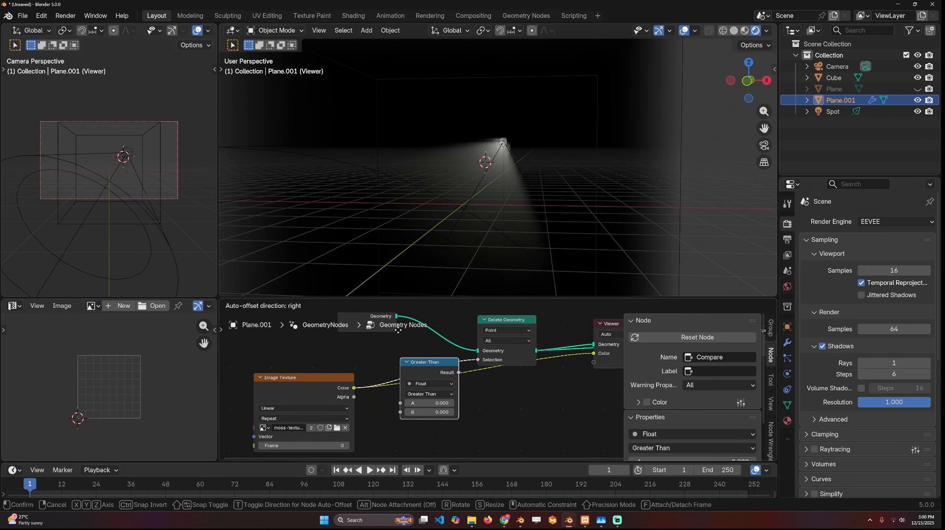
left_click(417, 381)
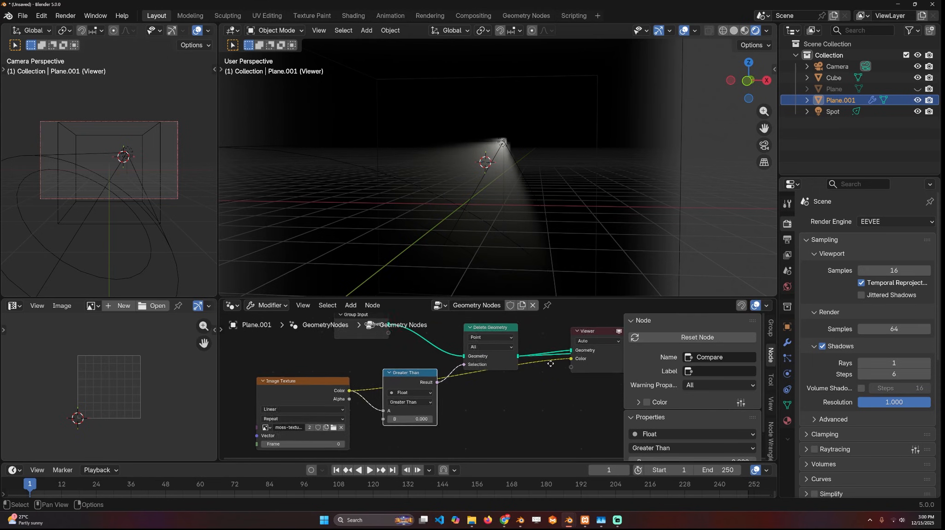
- Rearrange the output nodes and preview the Compare result on the undeleted Group Input geometry through the Viewer
key("Home")
left_click_drag(598, 361, 524, 408)
left_click_drag(608, 344, 503, 402)
middle_click_drag(407, 388, 467, 388)
left_click(373, 386, "ctrl+shift")
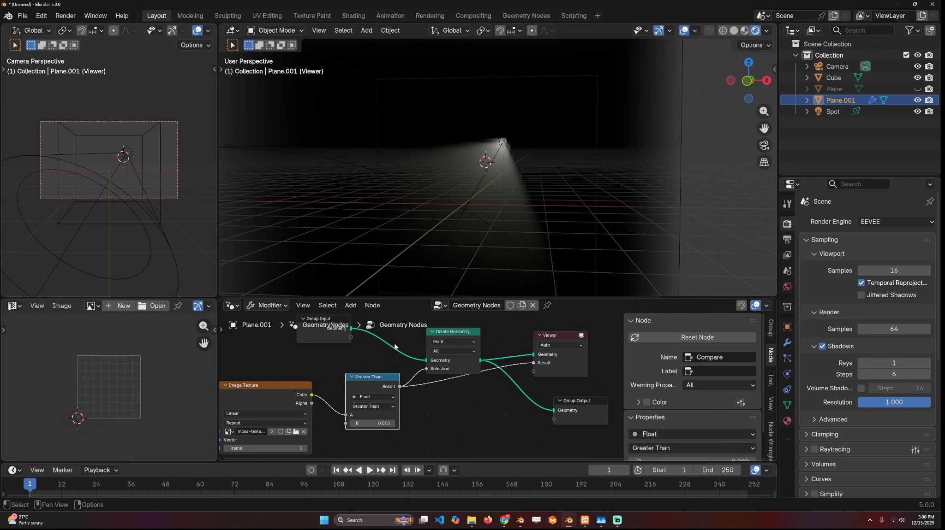
left_click(338, 333, "ctrl+shift")
scroll(463, 252, "up", 4)
middle_click_drag(463, 252, 452, 258)
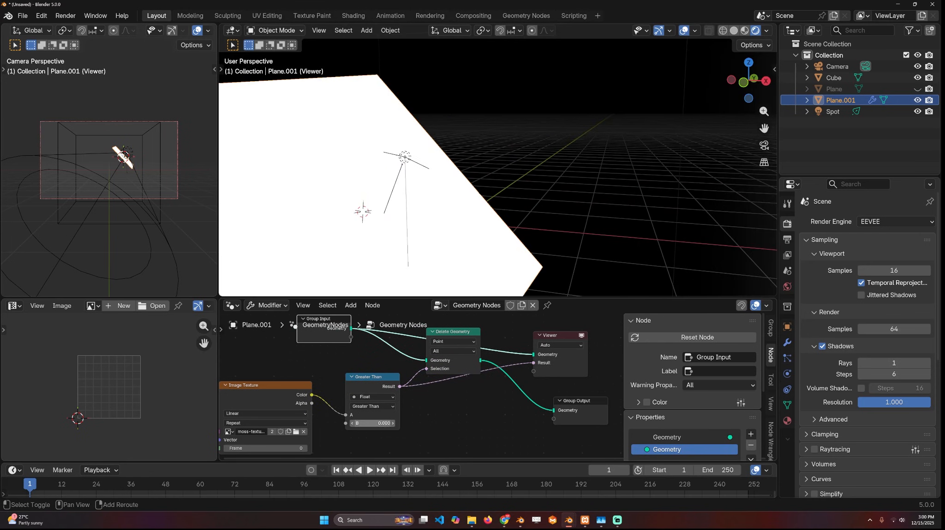
- Set the Compare node's B threshold to 0.320 and inspect the black-and-white mask on the plane
left_click_drag(373, 423, 392, 424)
scroll(435, 153, "down", 2)
middle_click_drag(411, 396, 570, 359)
middle_click_drag(396, 156, 395, 164)
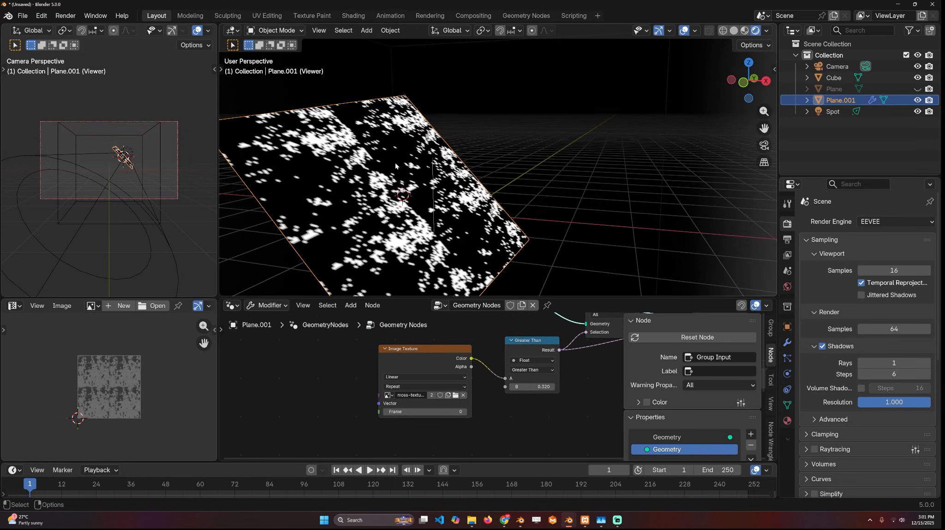
- Preview the moss texture's color on the plane and connect a new Position node to the texture's Vector input
left_click(475, 358, "ctrl+shift")
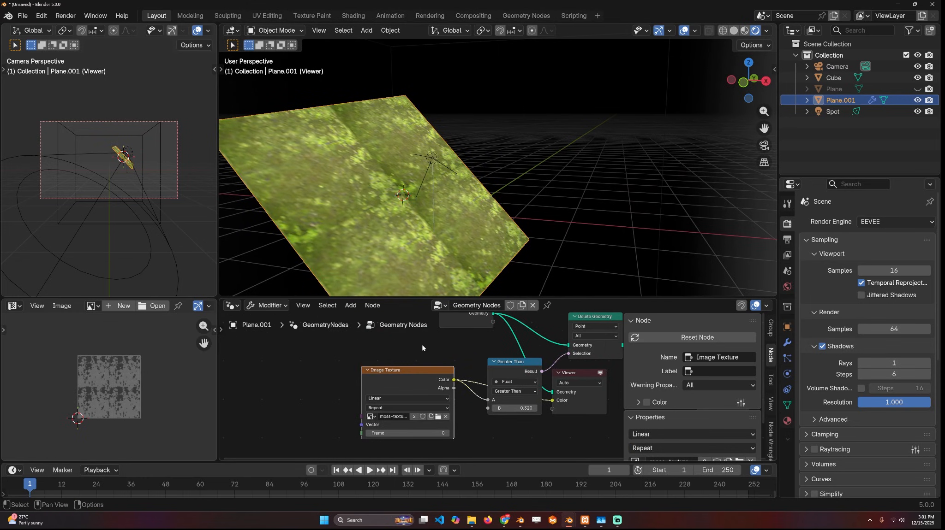
middle_click_drag(351, 384, 395, 368)
left_click(263, 259)
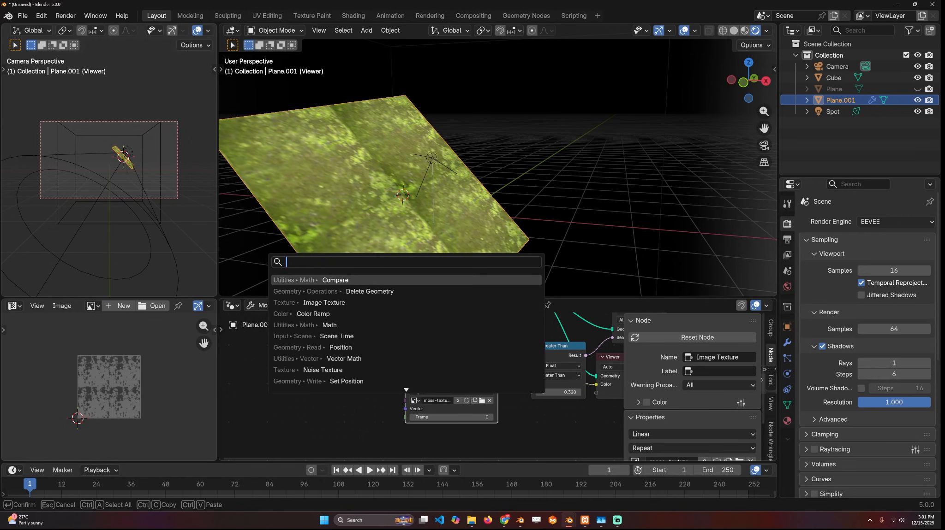
type("p")
key("Return")
left_click(280, 409)
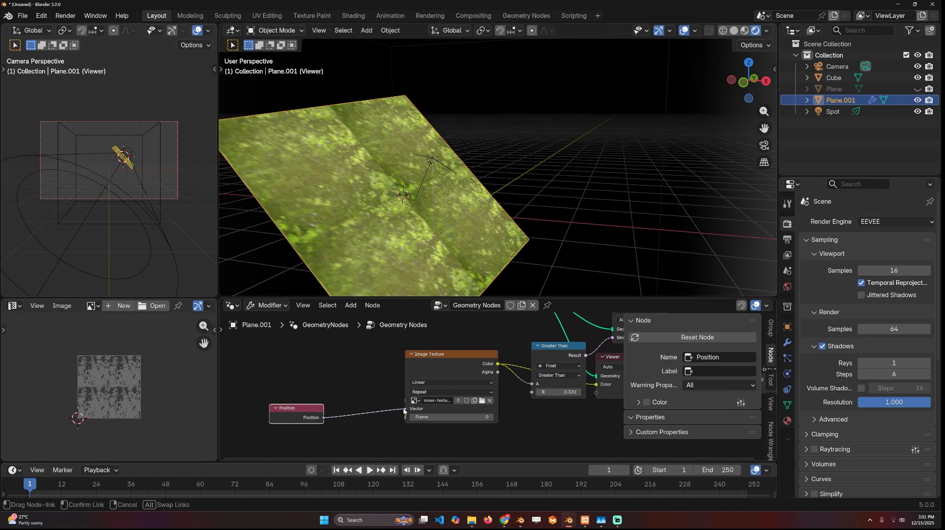
left_click_drag(404, 412, 404, 410)
left_click_drag(300, 409, 263, 359)
- Insert a Vector Math node set to Scale between Position and the moss texture, with a scale of 0.480
key("shift+a")
left_click(310, 261)
type("vec")
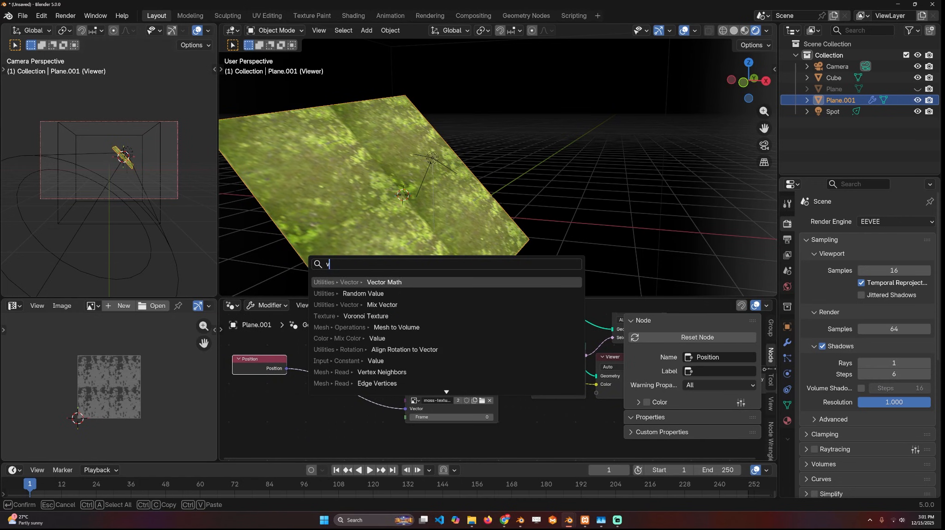
key("Return")
left_click(323, 359)
left_click(336, 378)
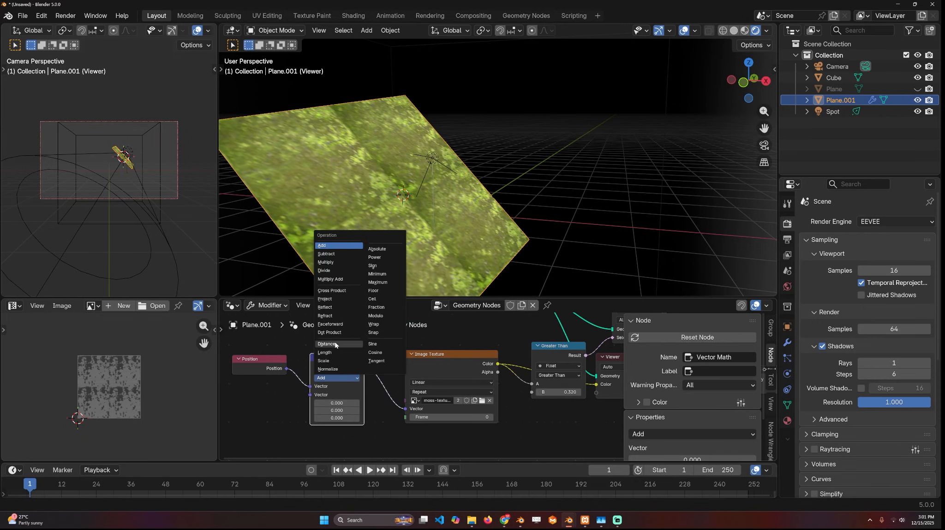
left_click(338, 361)
left_click_drag(339, 395, 316, 394)
middle_click_drag(520, 383, 404, 381)
- Preview the Compare result, adjust its threshold, set the vector scale to 0.720 and space the Position node away from it
scroll(404, 381, "up", 1)
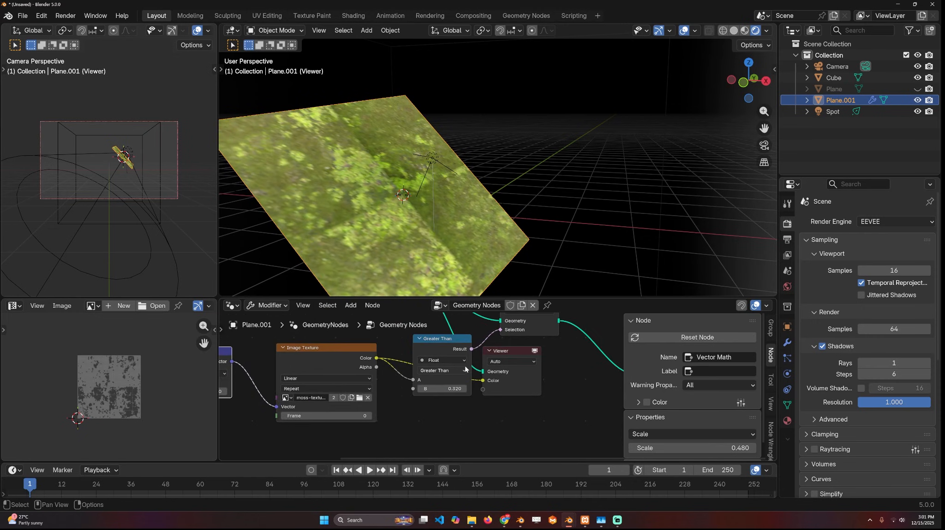
scroll(477, 384, "down", 2)
left_click(459, 348, "ctrl+shift")
left_click_drag(460, 390, 442, 390)
left_click_drag(250, 390, 260, 391)
middle_click_drag(260, 390, 490, 383)
left_click_drag(414, 352, 334, 359)
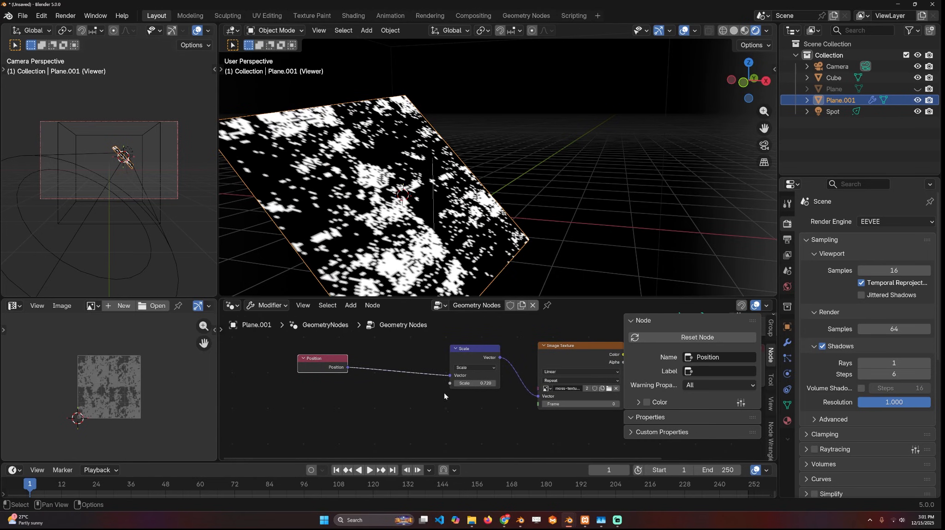
- Insert a duplicate of the Scale node, set to Add, between Position and Scale, and shift the texture along X
left_click(473, 349)
key("shift+d")
left_click(394, 351)
left_click(397, 367)
left_click(384, 387)
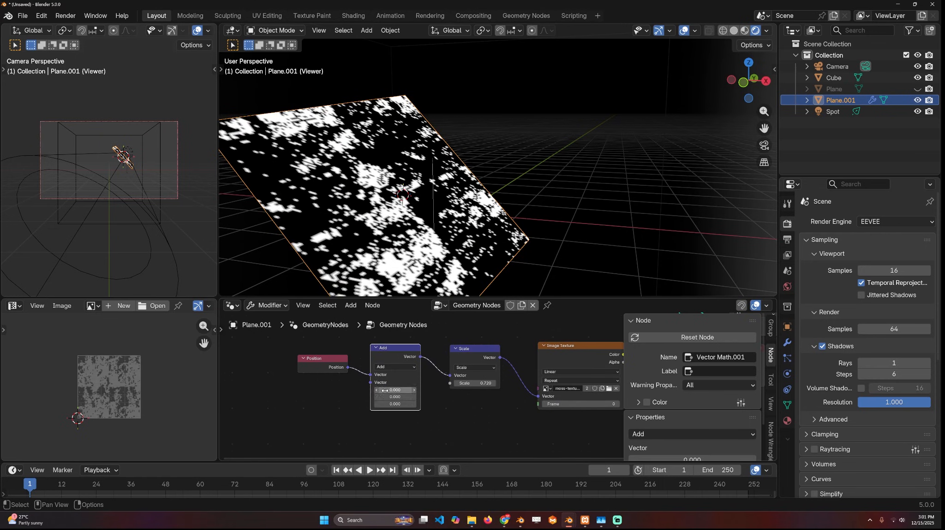
left_click_drag(401, 391, 433, 398)
- Route the Delete Geometry output into the Viewer in place of the Compare mask and preview the perforated plane
scroll(454, 394, "down", 1)
middle_click_drag(572, 383, 453, 391)
scroll(490, 388, "up", 1)
middle_click_drag(543, 378, 447, 416)
left_click_drag(493, 372, 519, 361)
left_click_drag(426, 397, 413, 389)
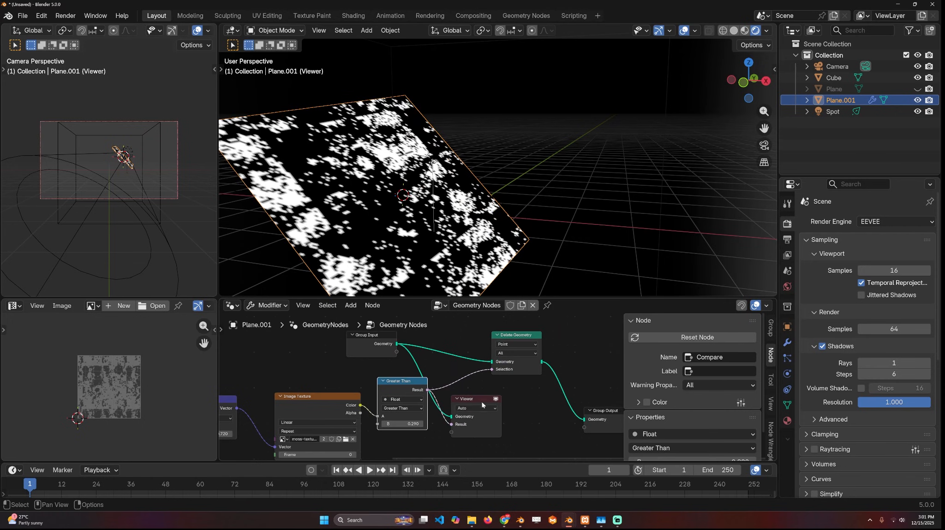
left_click_drag(481, 403, 542, 405)
left_click(536, 360, "ctrl+shift")
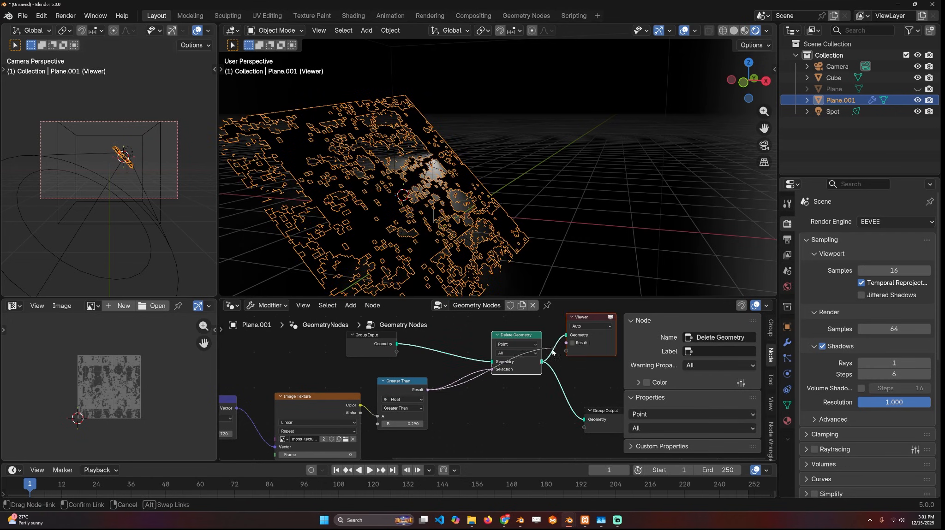
left_click_drag(552, 351, 548, 353)
middle_click_drag(441, 213, 424, 211)
key("alt+a")
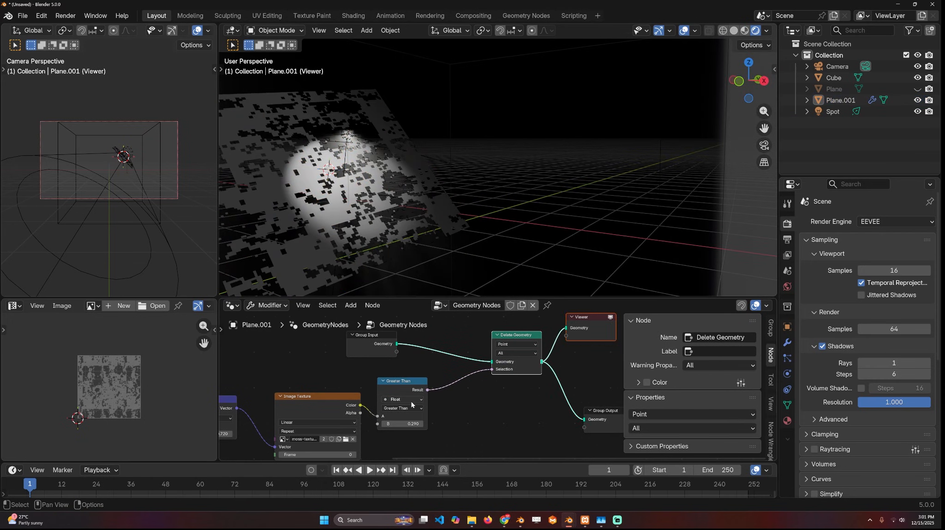
- Set the Compare node's B threshold to 0.230, switch Delete Geometry to the Face domain and fine-tune the threshold
middle_click_drag(412, 404, 473, 412)
left_click_drag(455, 425, 443, 425)
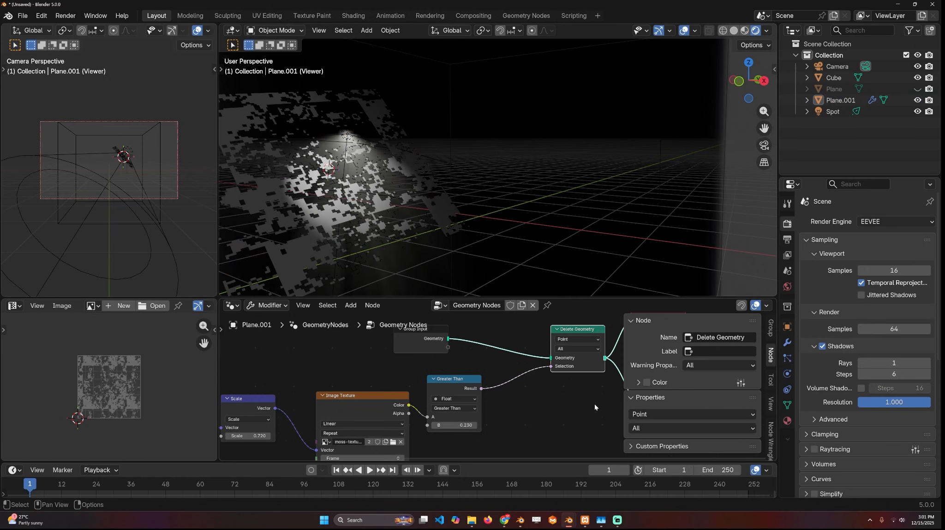
left_click(579, 340)
left_click(574, 375)
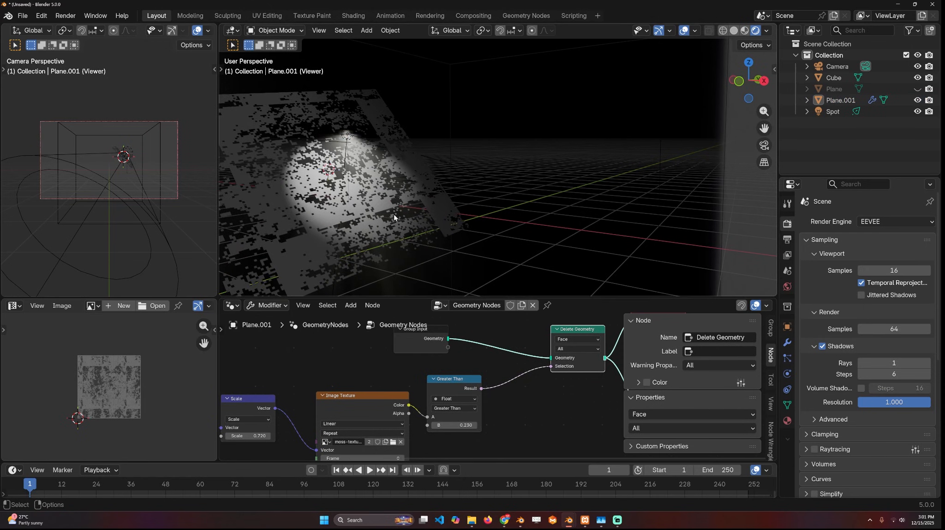
left_click_drag(454, 426, 448, 426)
- Select the Spot light, then rotate and move it to aim its beam through the perforated plane
middle_click_drag(492, 202, 564, 183)
left_click(592, 91)
key("r")
left_click(606, 154)
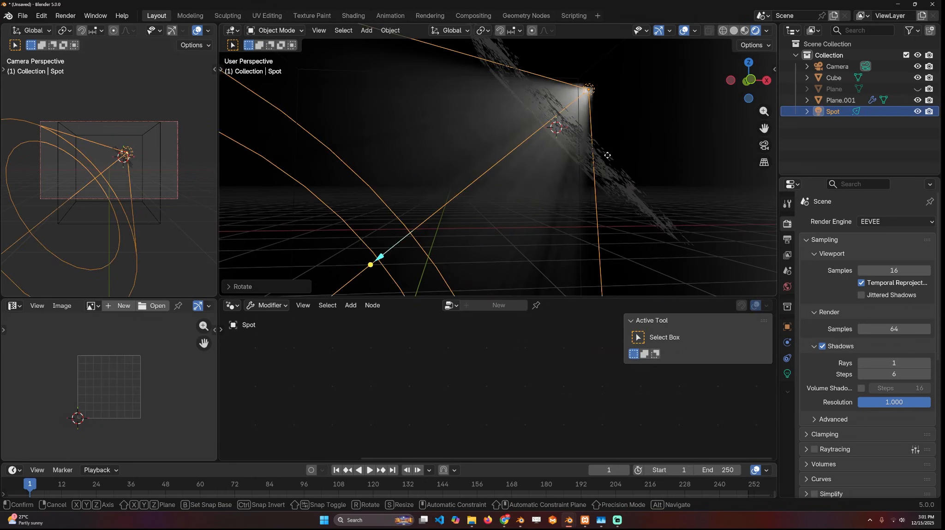
key("g")
left_click(620, 172)
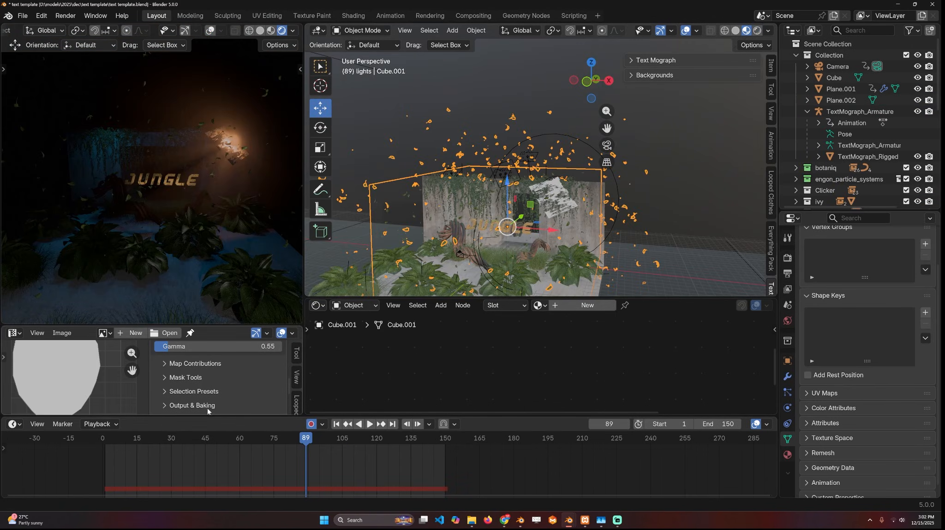
- In the jungle text scene, select the leaf-emitting box and play the animation to watch the falling leaves
scroll(538, 203, "down", 1)
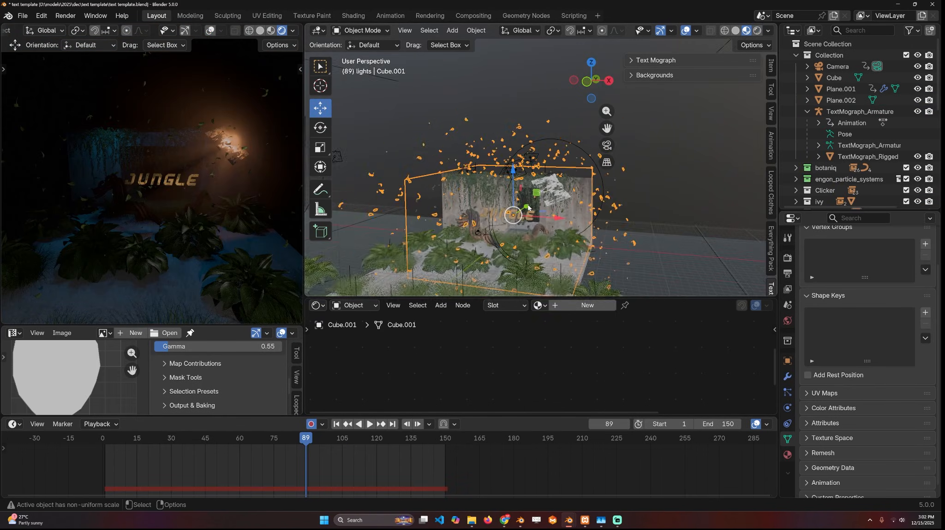
middle_click_drag(539, 203, 555, 190, "shift")
left_click(138, 447)
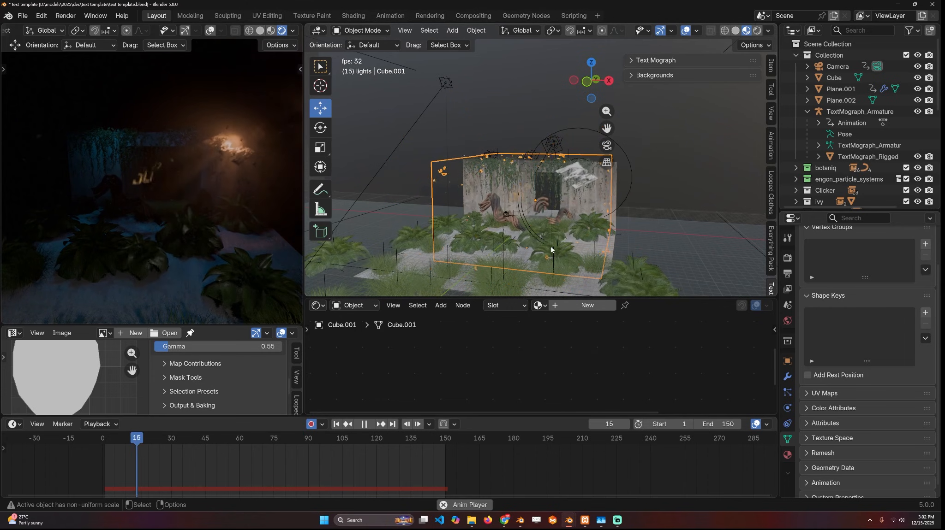
scroll(551, 245, "up", 3)
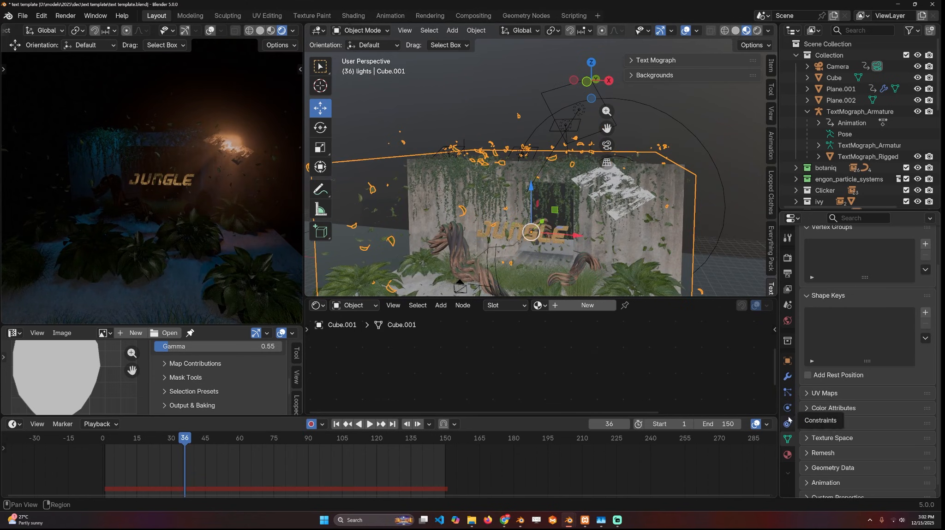
- Examine the emission and rotation settings of the leaf emitter's particle system
left_click(787, 392)
scroll(551, 194, "up", 4)
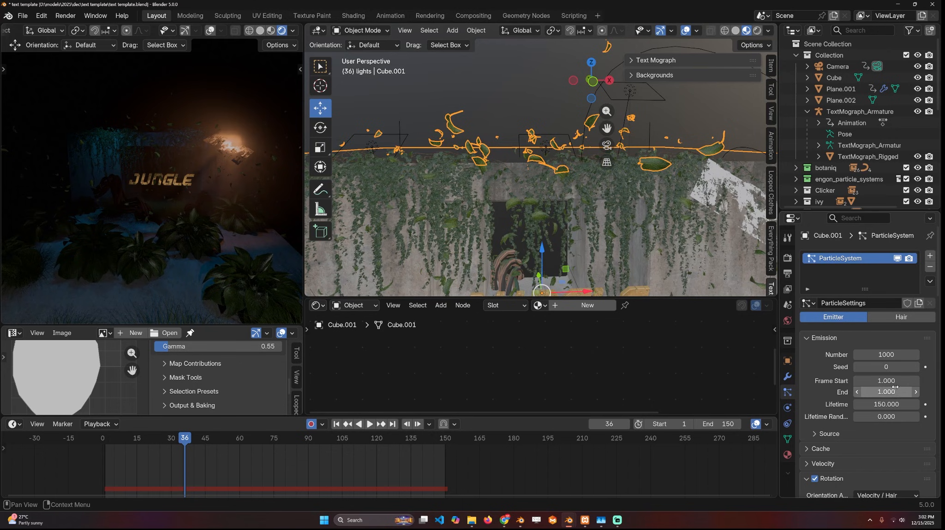
scroll(871, 421, "down", 5)
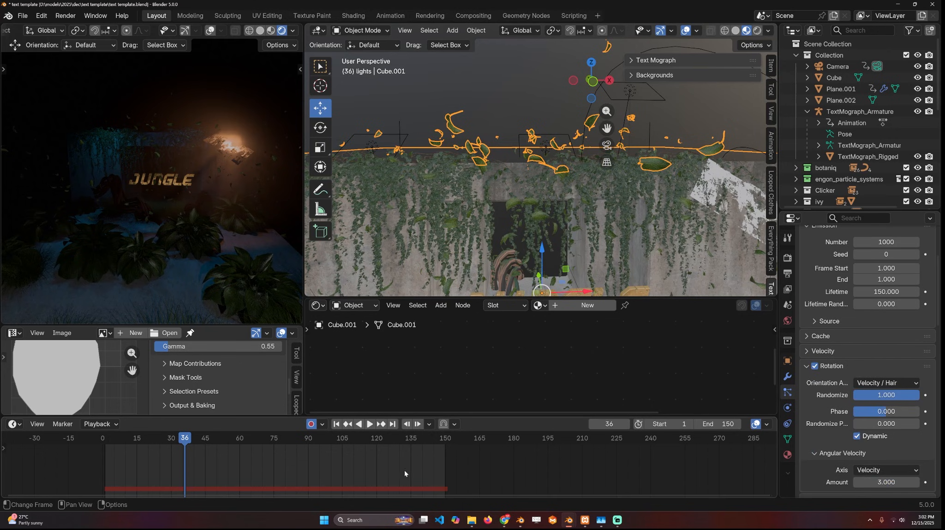
scroll(846, 311, "down", 2)
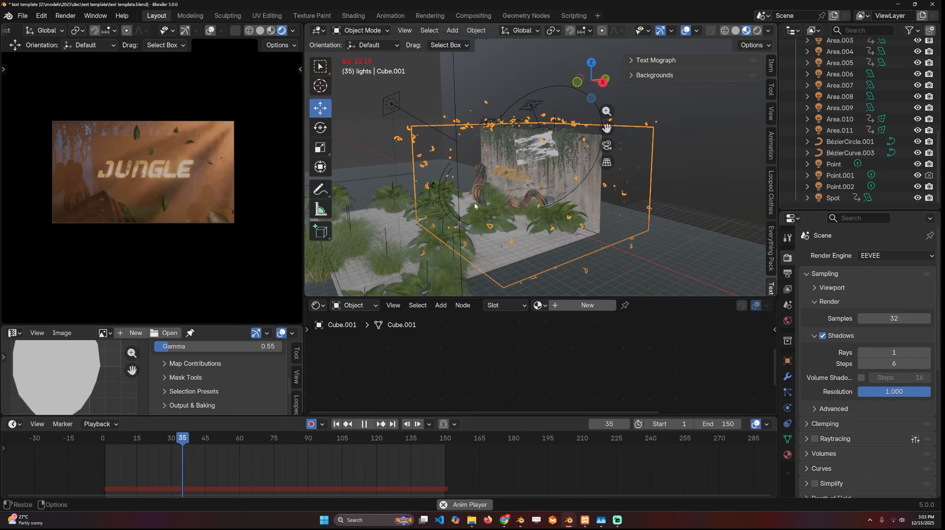
- Play the JUNGLE text animation and examine the ivy wall, plants, leaves and light plane from near and far
middle_click_drag(467, 203, 518, 197)
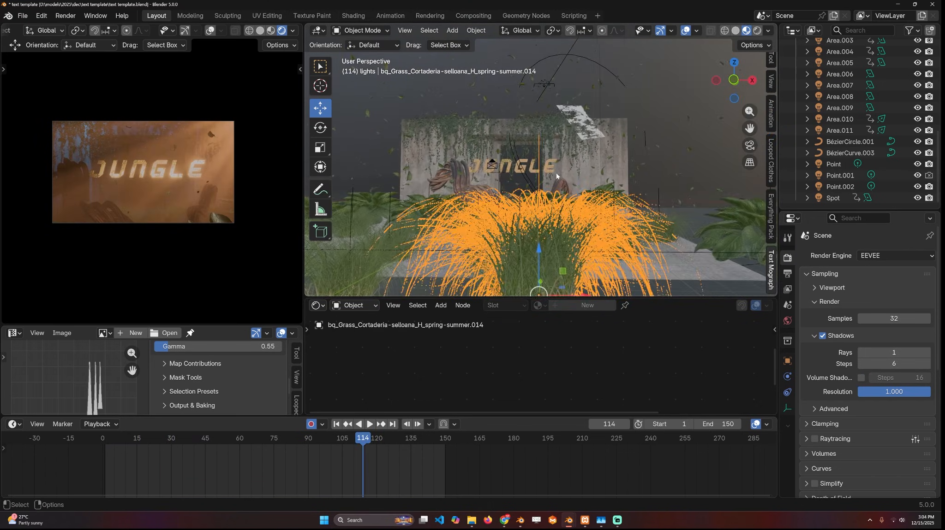
middle_click_drag(556, 177, 648, 181)
scroll(567, 203, "up", 5)
scroll(553, 159, "down", 5)
scroll(556, 164, "up", 4)
scroll(757, 284, "up", 3)
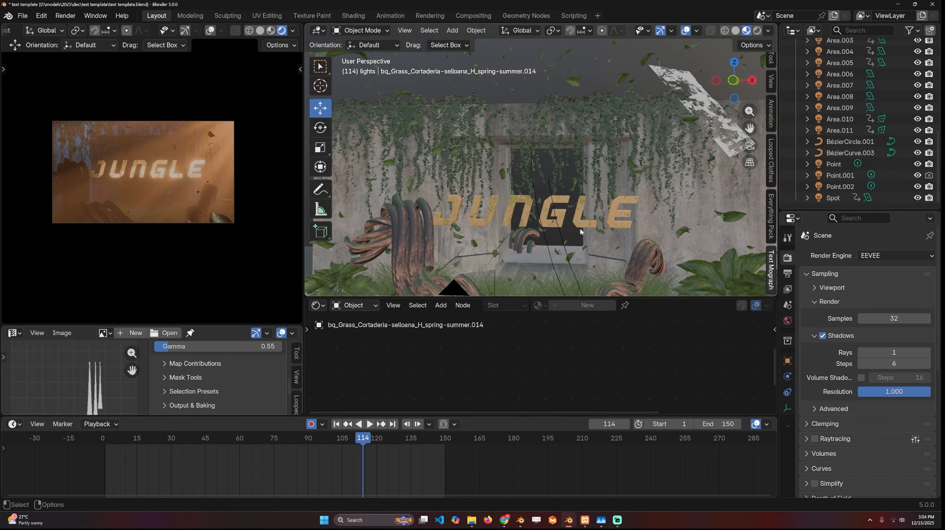
left_click(497, 204)
middle_click_drag(498, 204, 556, 189)
scroll(555, 190, "down", 10)
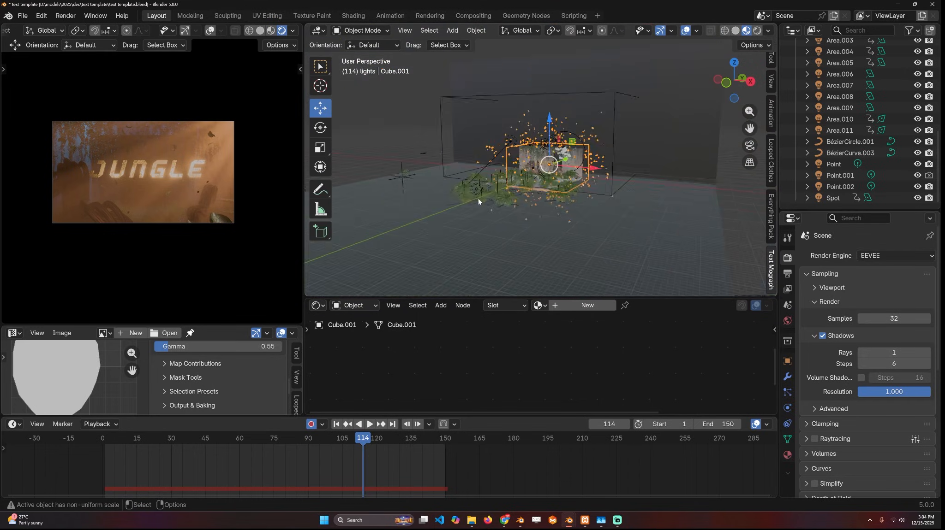